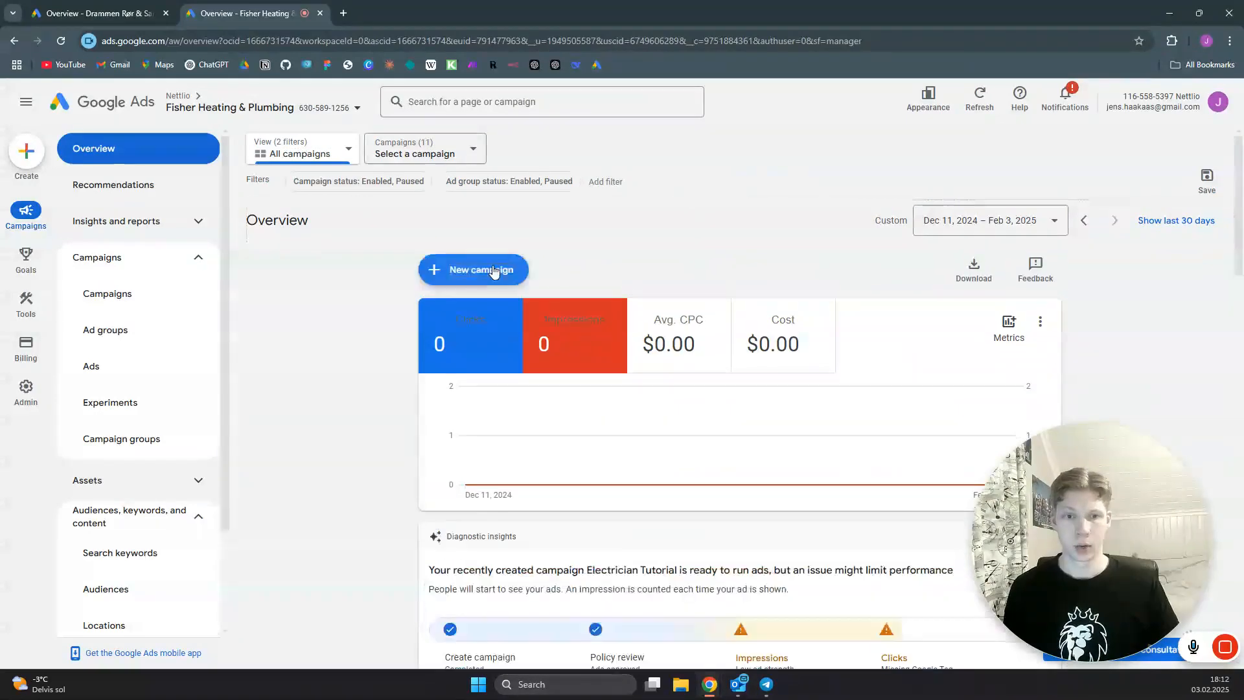
- Start a new campaign with the Leads objective, keep the Submit lead forms conversion goal, and continue to the campaign type selection
{"action": "left_click", "coordinate": [492, 276]}
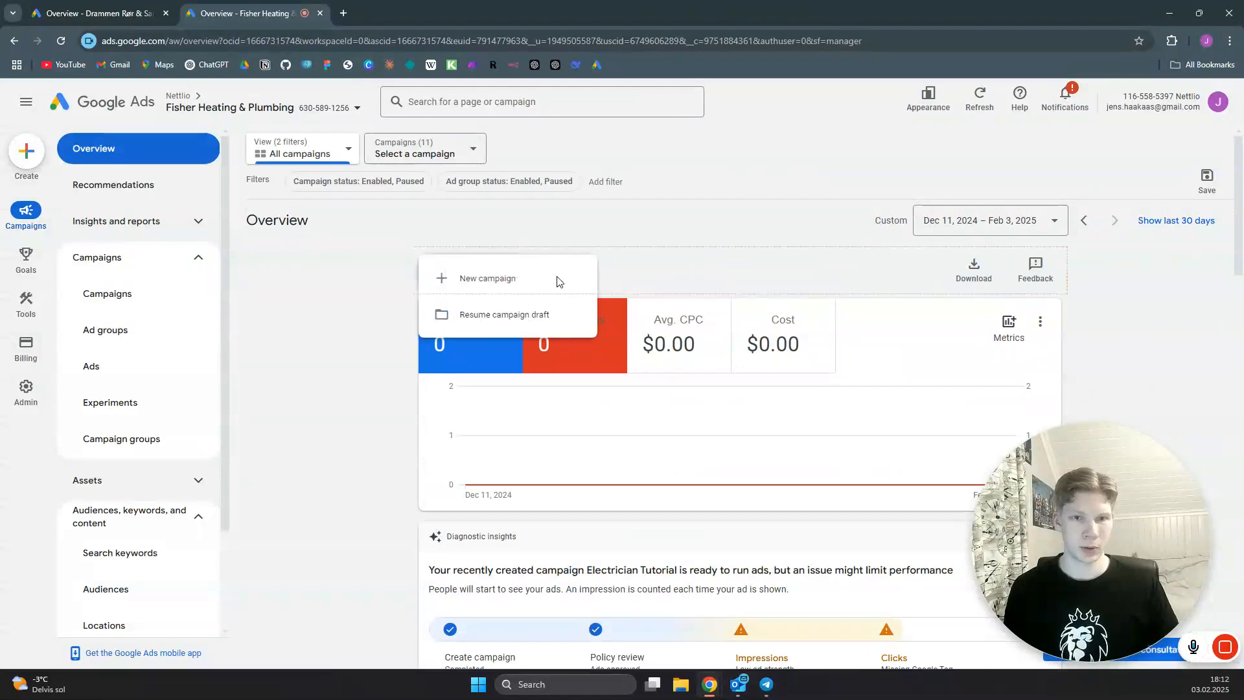
{"action": "left_click", "coordinate": [488, 279]}
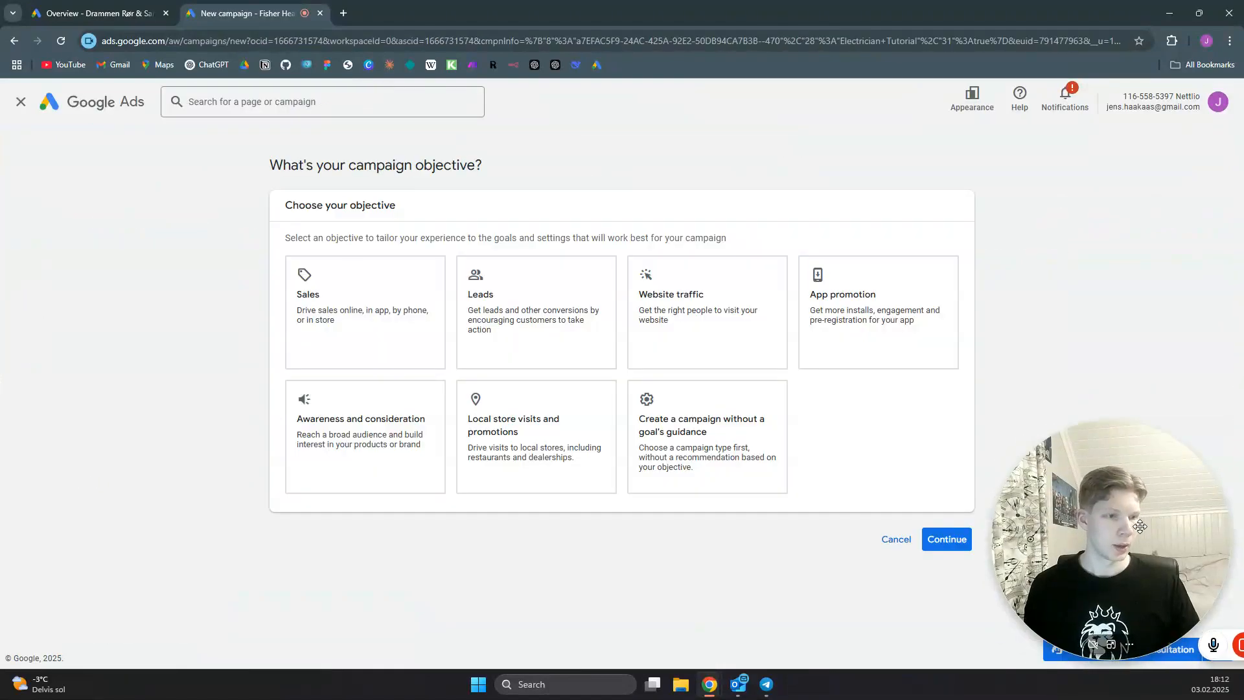
{"action": "left_click", "coordinate": [537, 285]}
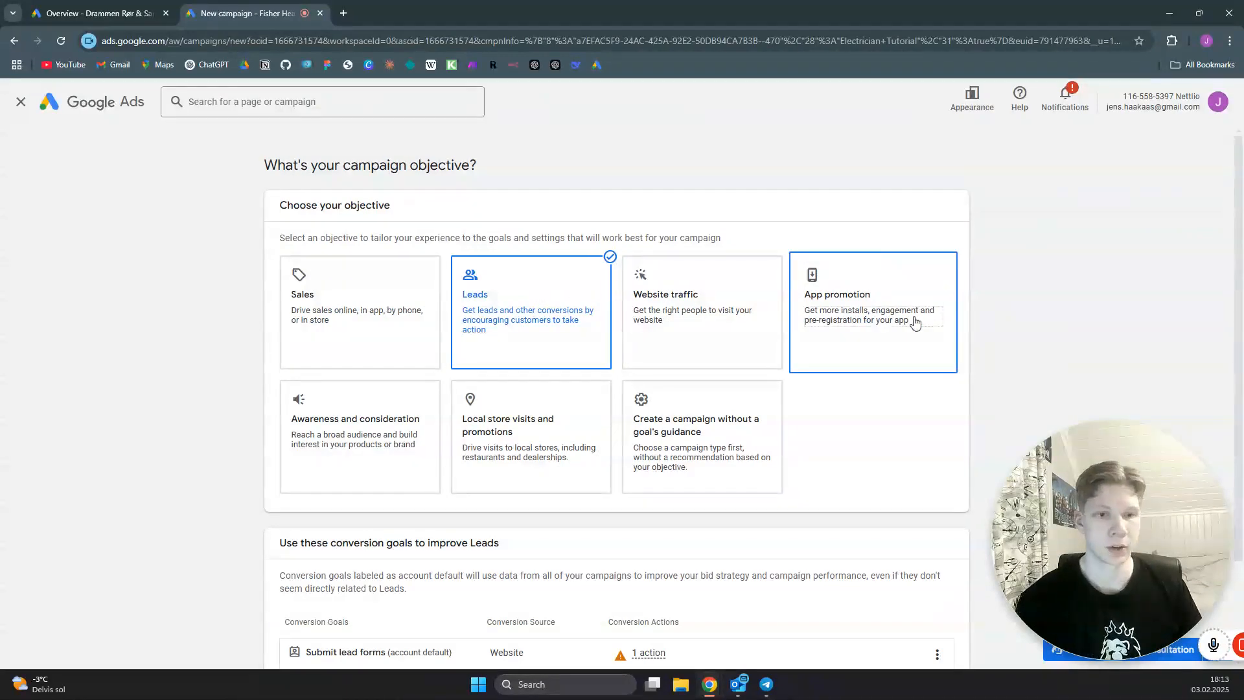
{"action": "scroll", "coordinate": [907, 323], "scroll_direction": "down", "scroll_amount": 2}
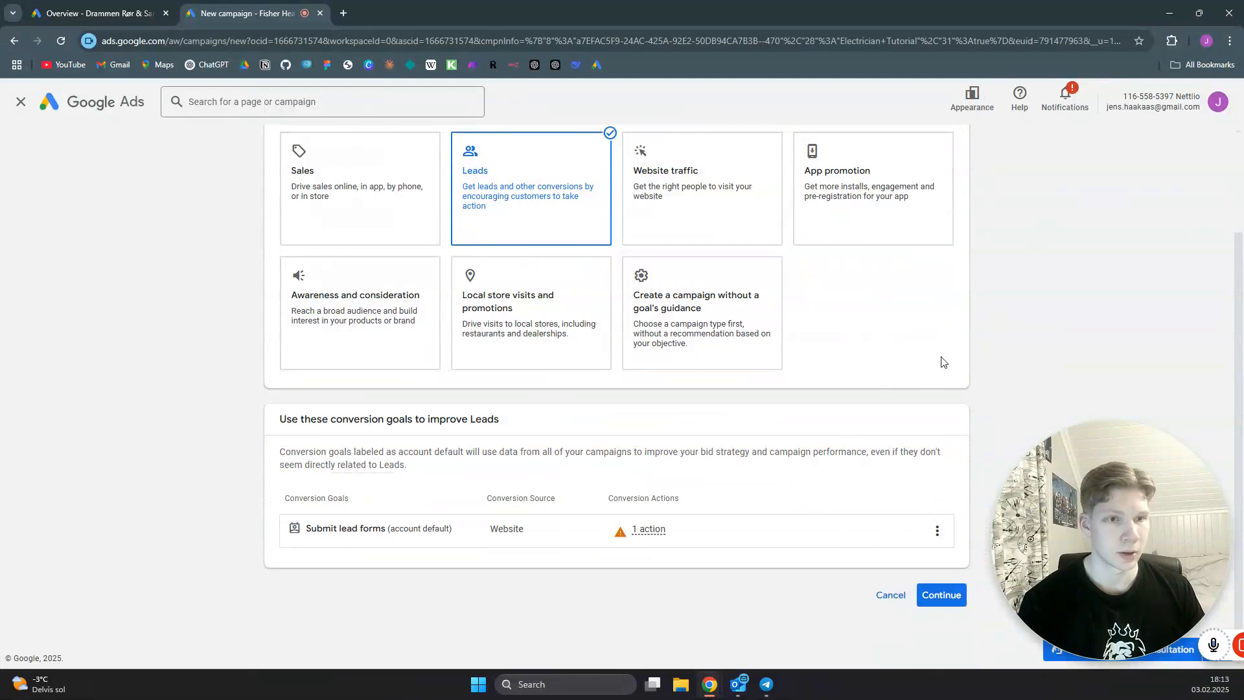
{"action": "scroll", "coordinate": [942, 362], "scroll_direction": "up", "scroll_amount": 2}
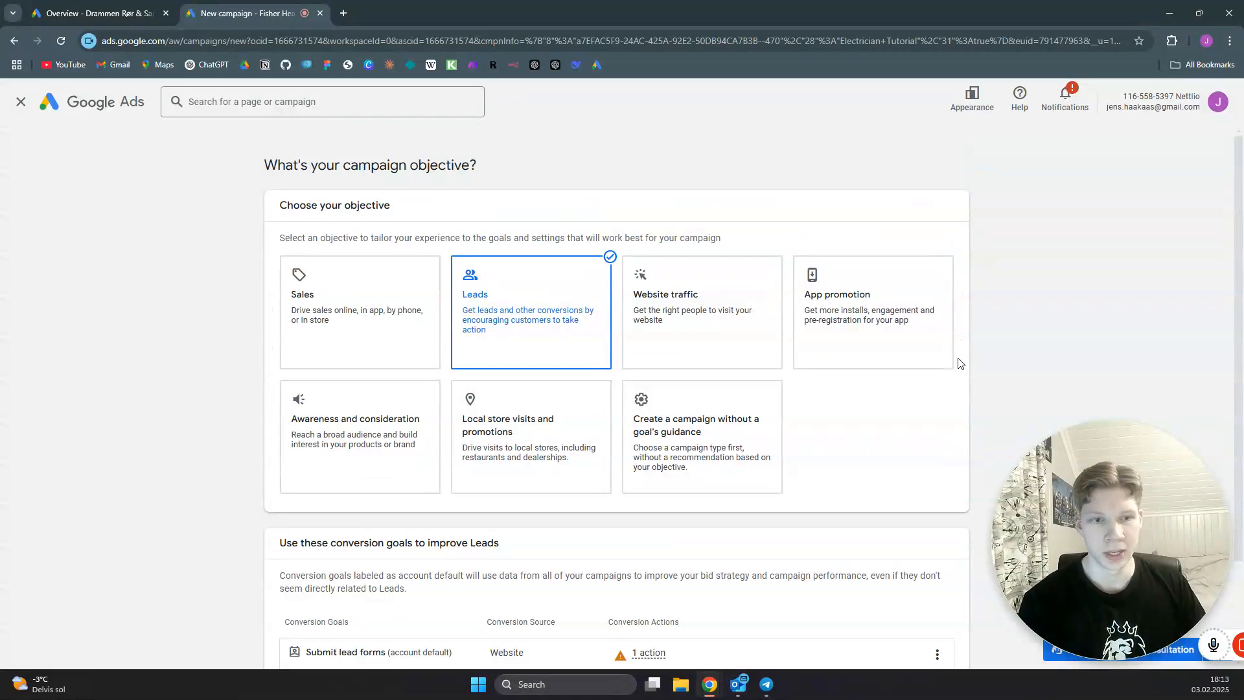
{"action": "scroll", "coordinate": [913, 408], "scroll_direction": "down", "scroll_amount": 2}
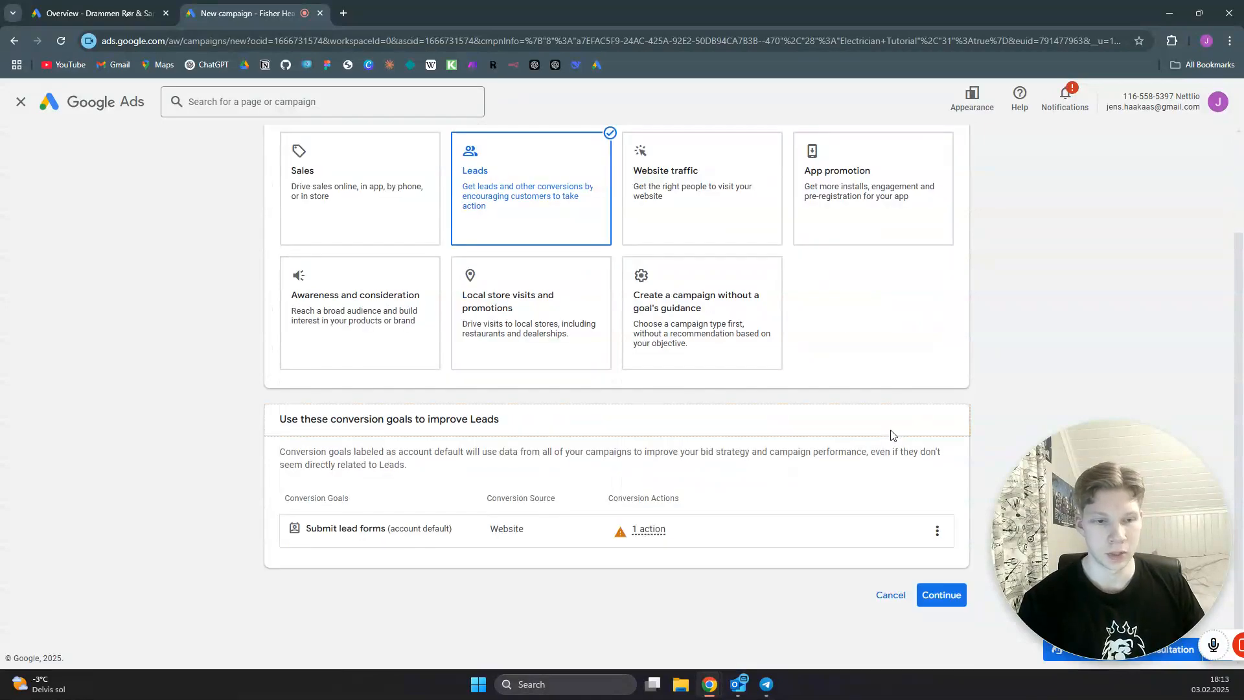
{"action": "left_click", "coordinate": [954, 597]}
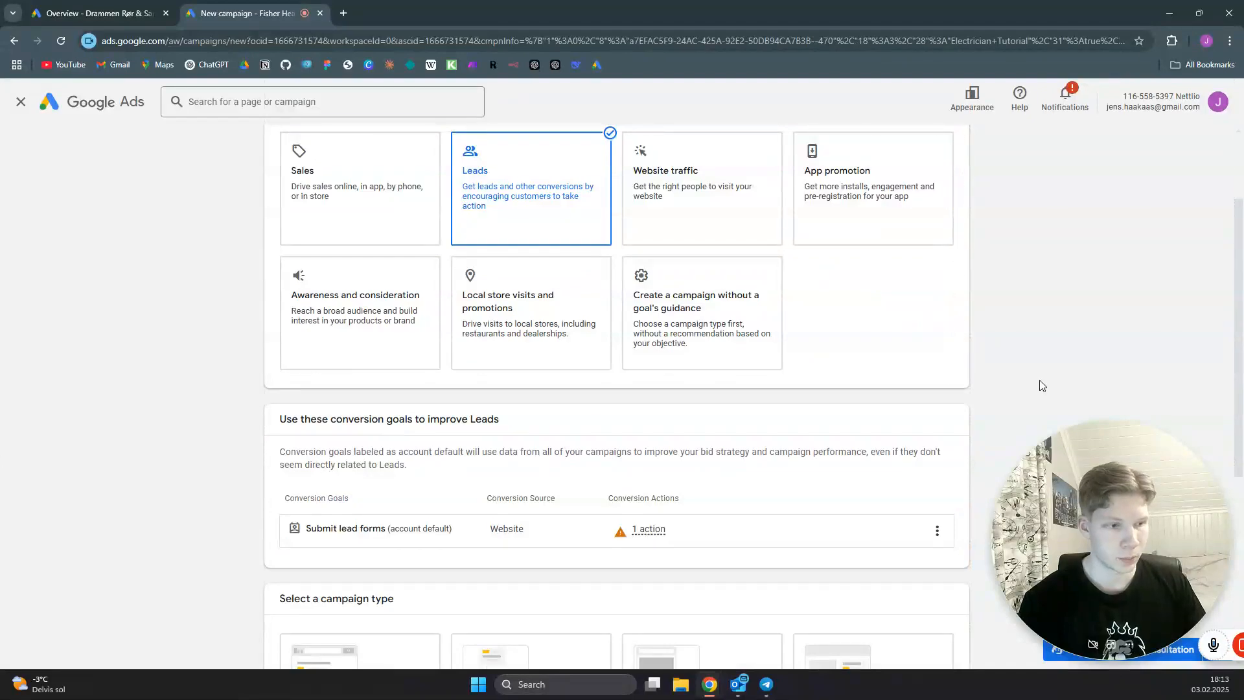
{"action": "scroll", "coordinate": [1009, 353], "scroll_direction": "down", "scroll_amount": 5}
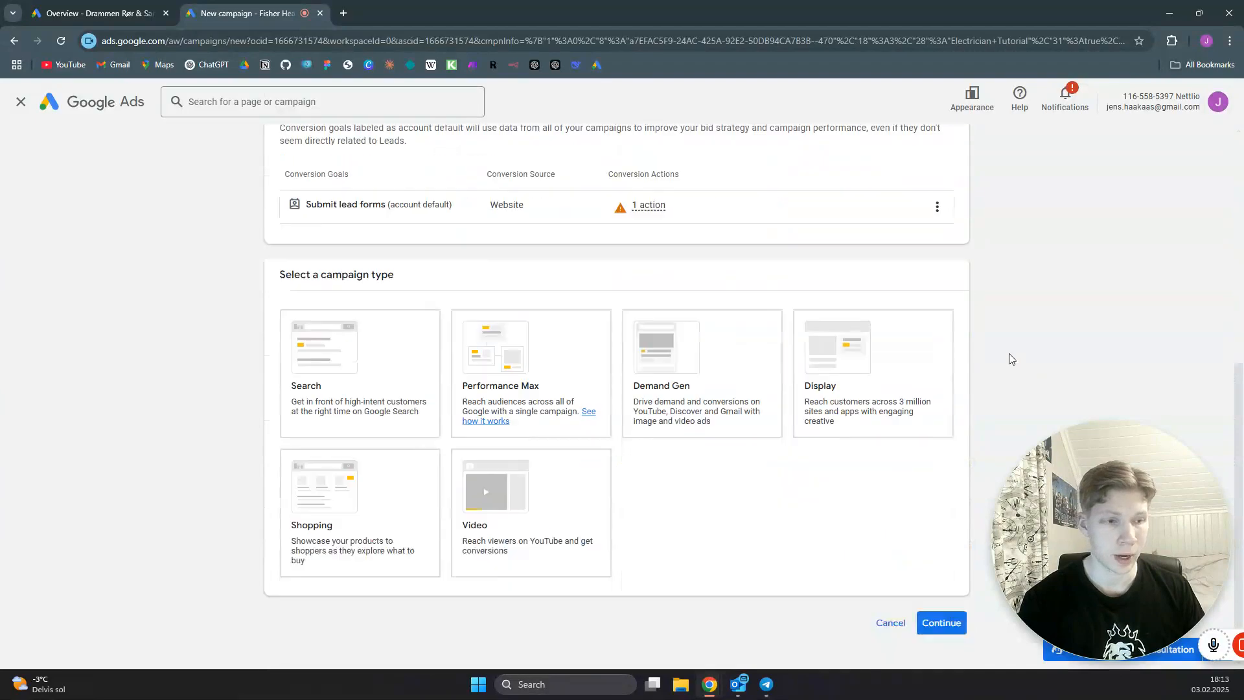
{"action": "left_click", "coordinate": [399, 351]}
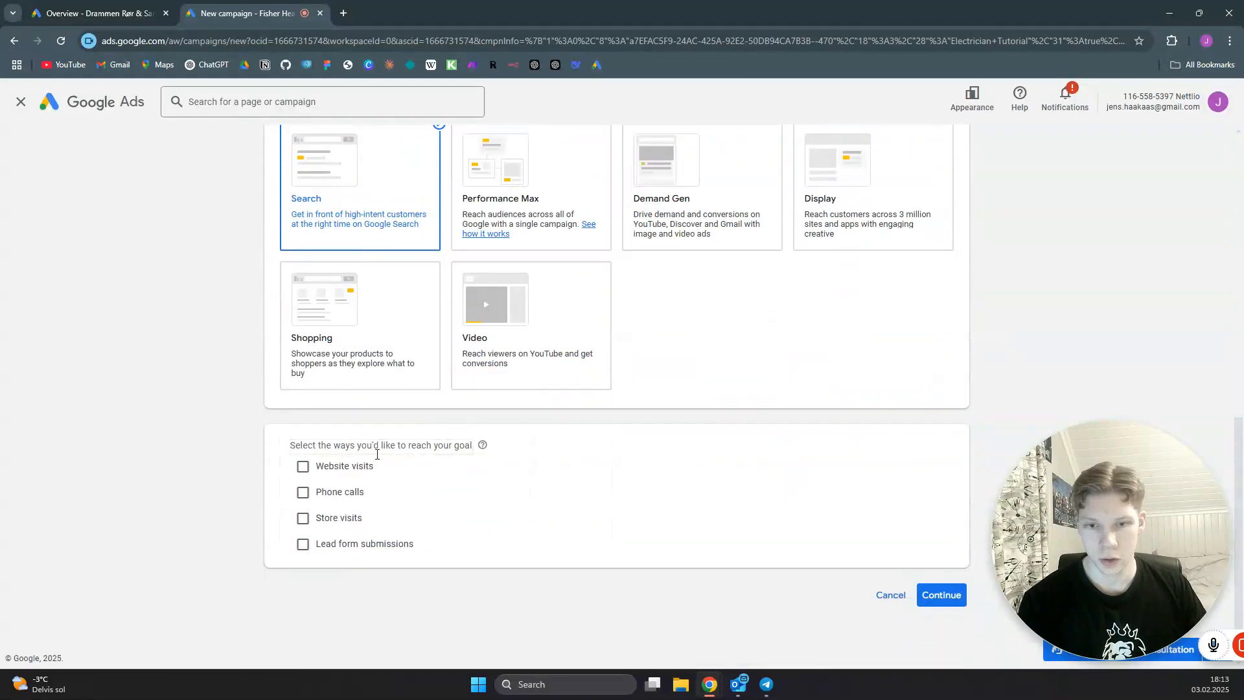
{"action": "left_click", "coordinate": [303, 467]}
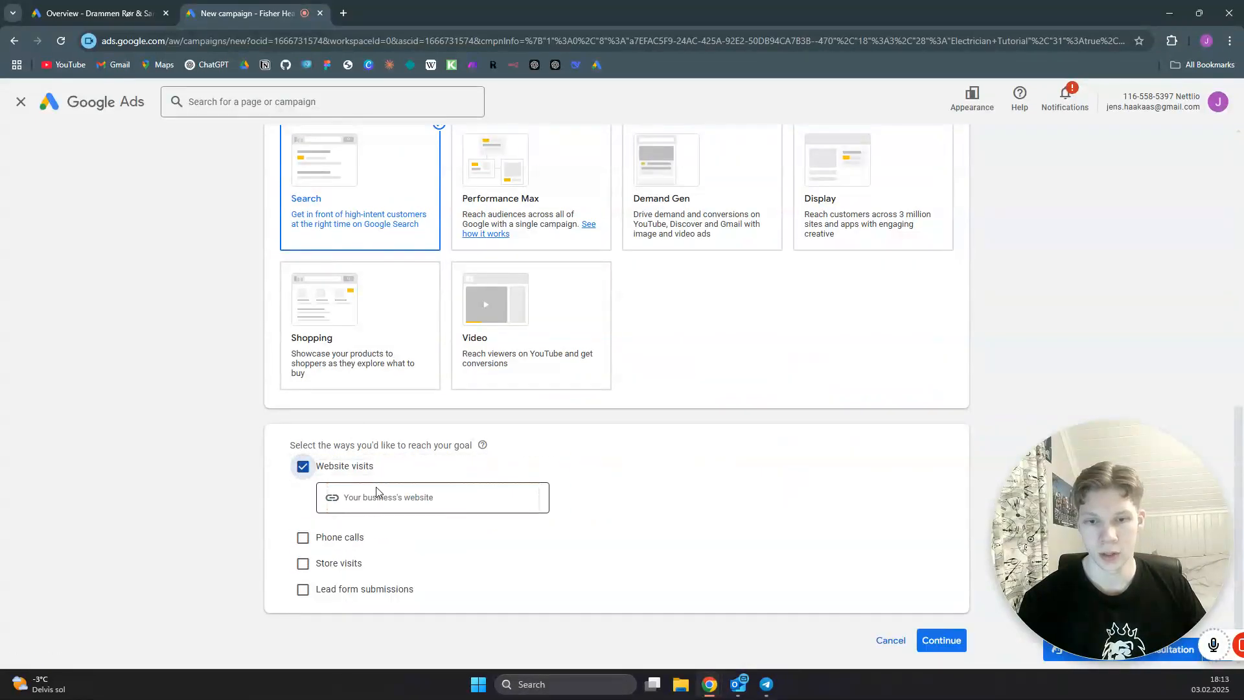
{"action": "left_click", "coordinate": [409, 500]}
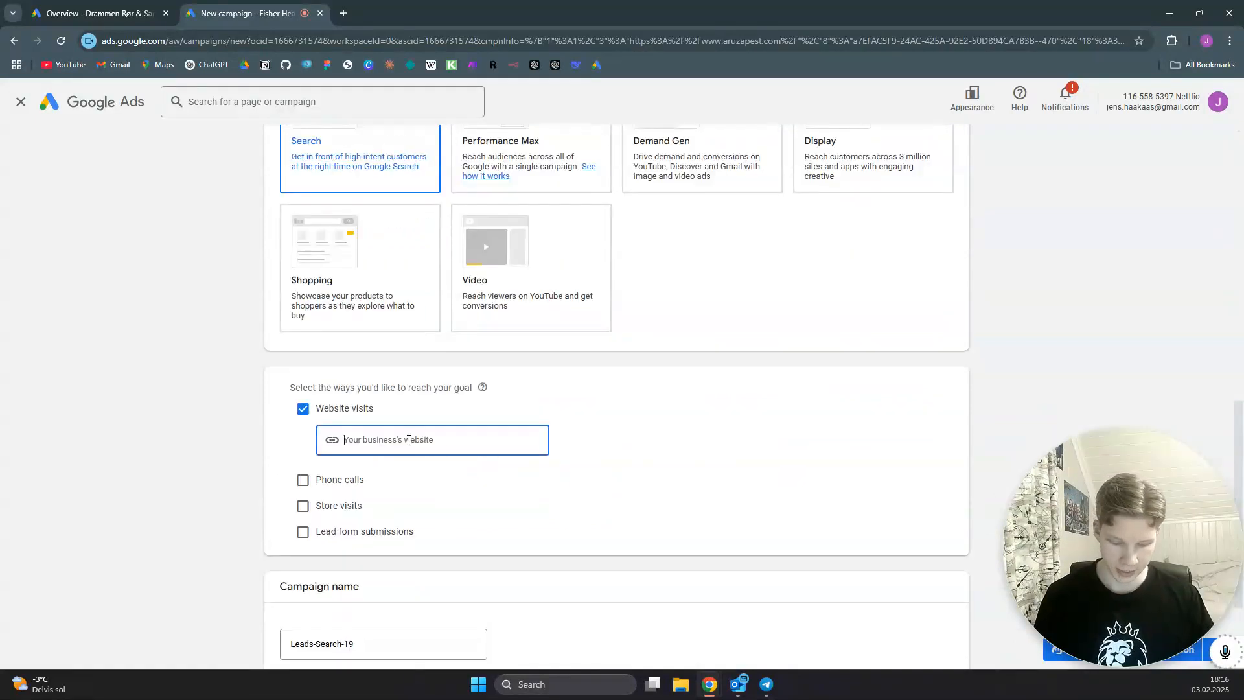
{"action": "type", "text": "https://www.aruzapest.com/"}
- Name the campaign "Pest Control Tutorial" and continue by starting new instead of finishing the saved draft
{"action": "scroll", "coordinate": [583, 402], "scroll_direction": "down", "scroll_amount": 2}
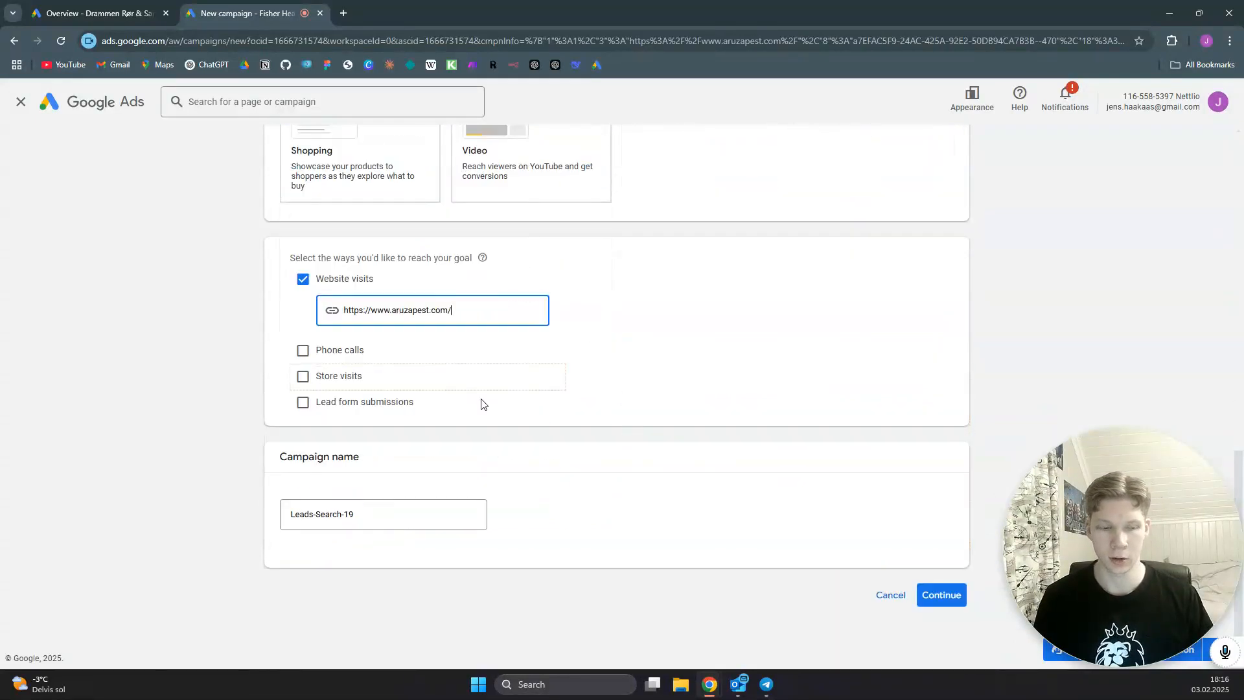
{"action": "left_click", "coordinate": [389, 514]}
{"action": "left_click_drag", "start_coordinate": [388, 513], "coordinate": [288, 513]}
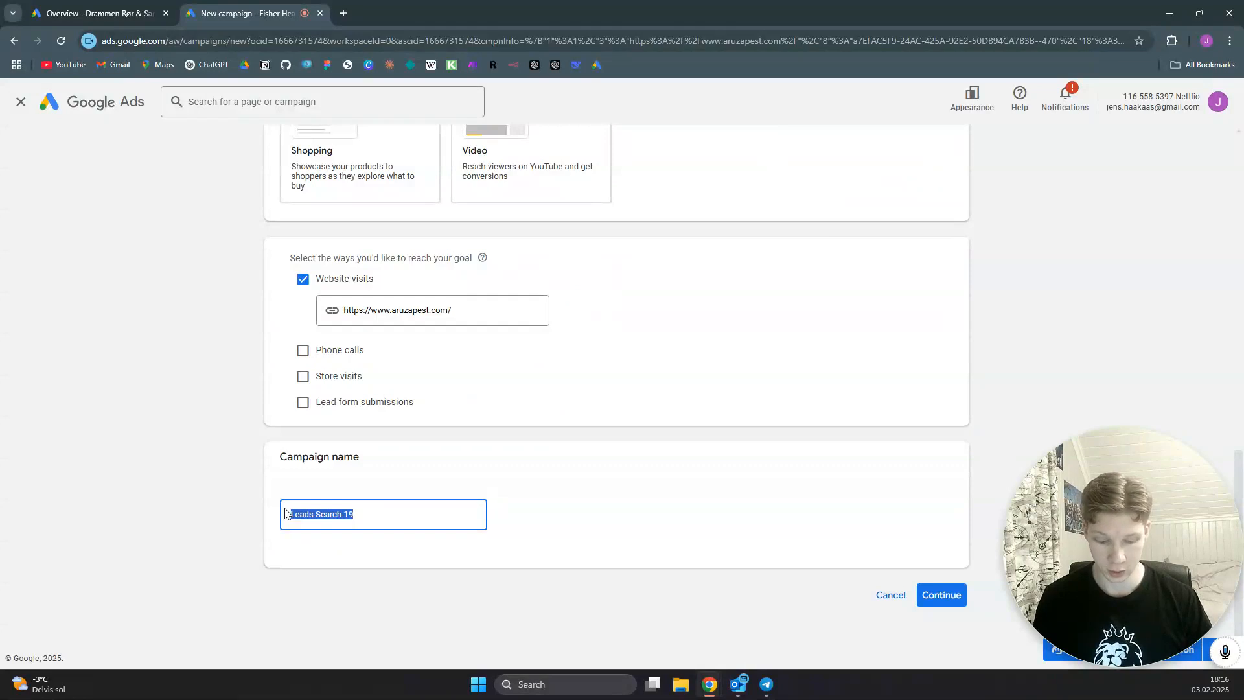
{"action": "type", "text": "Pest Control Tutorial"}
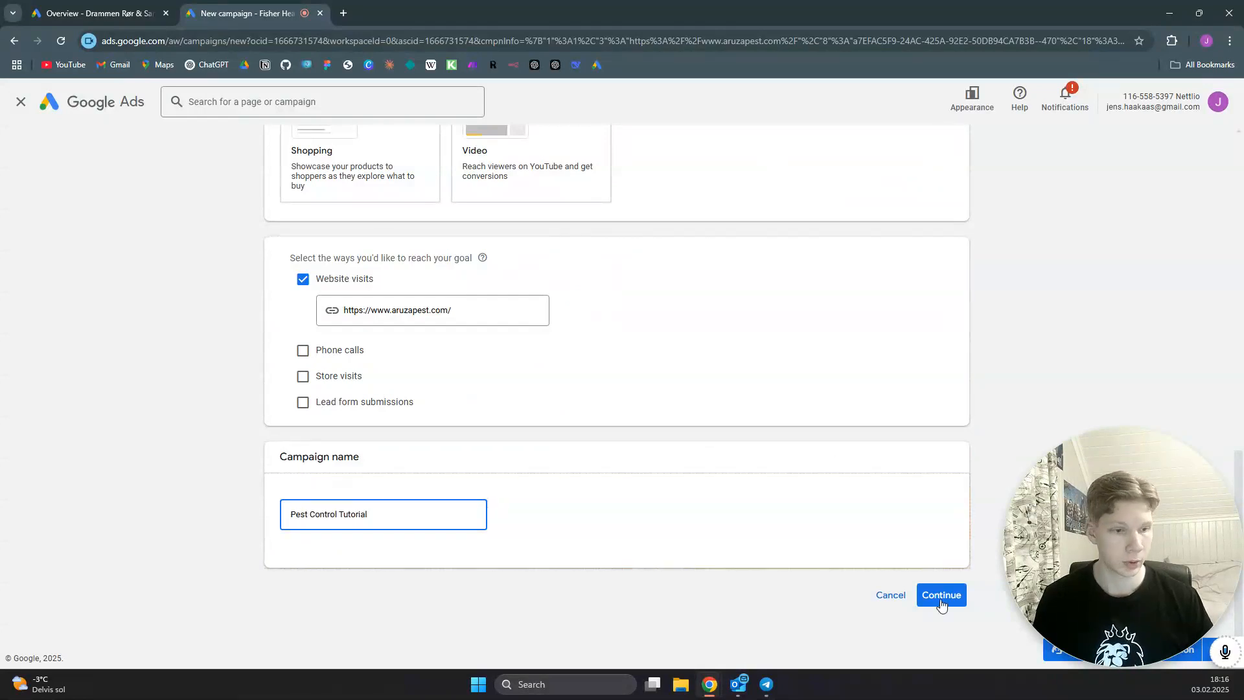
{"action": "left_click", "coordinate": [943, 604]}
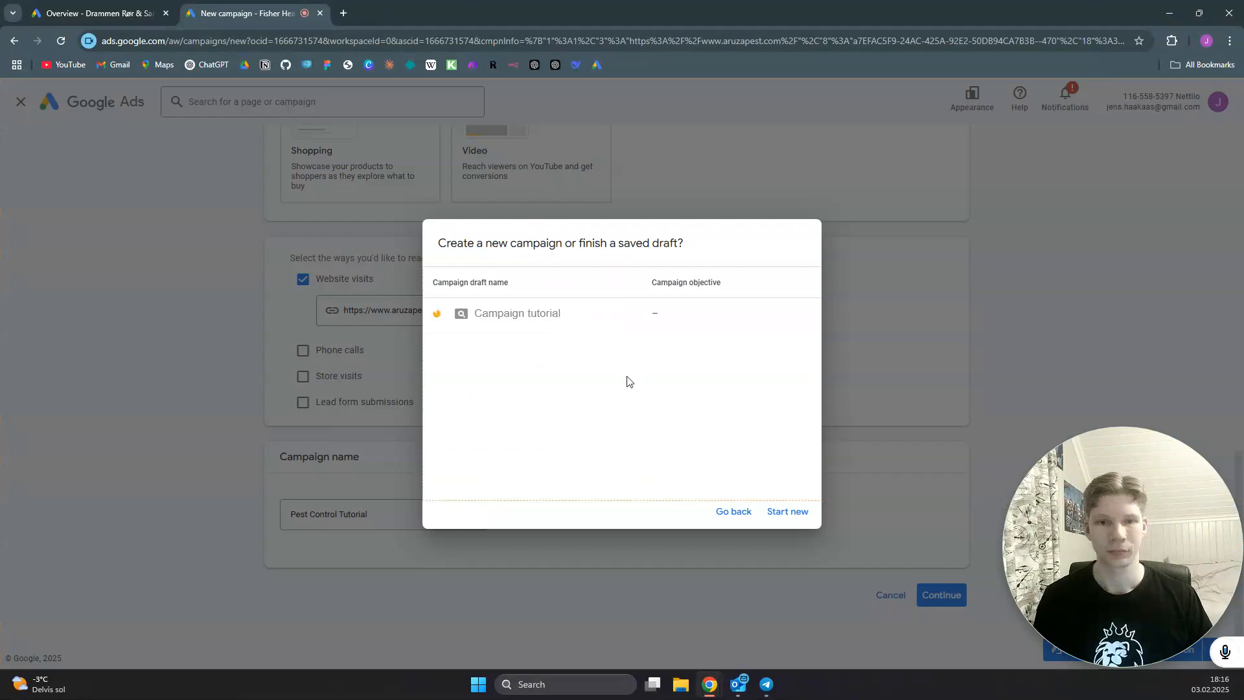
{"action": "left_click", "coordinate": [787, 508]}
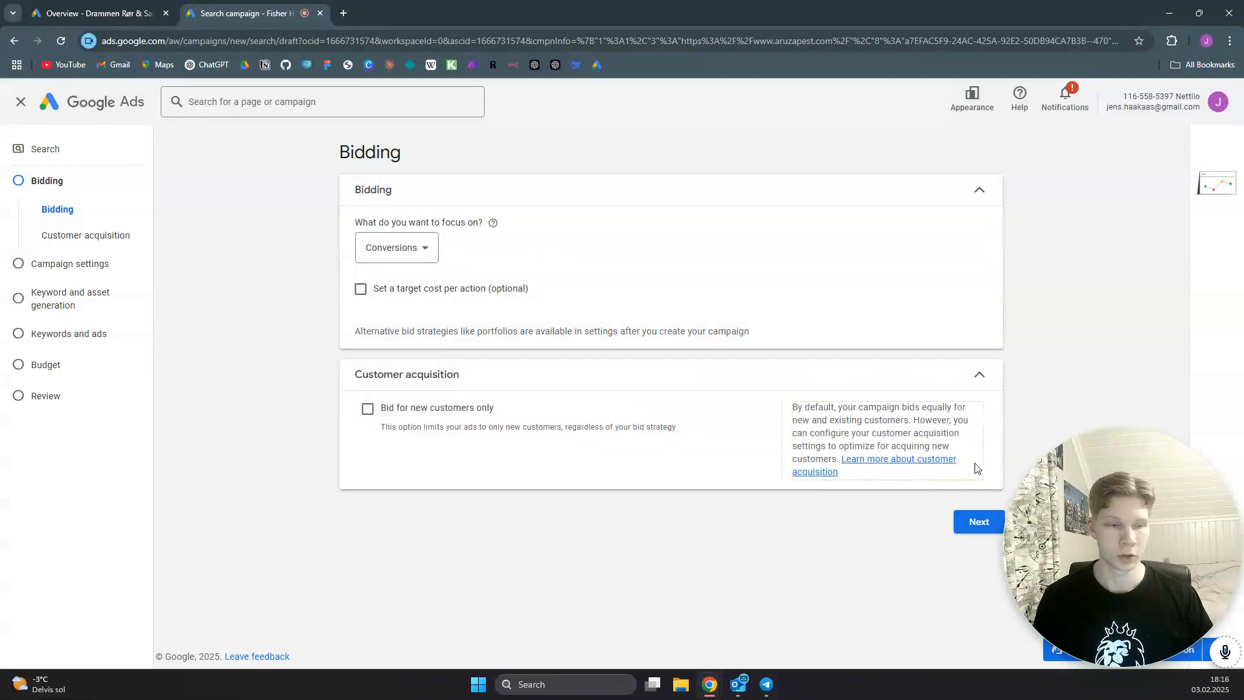
- Accept the bidding settings focused on Conversions and exclude the campaign from the Google Search Partners Network and Google Display Network
{"action": "left_click", "coordinate": [978, 522]}
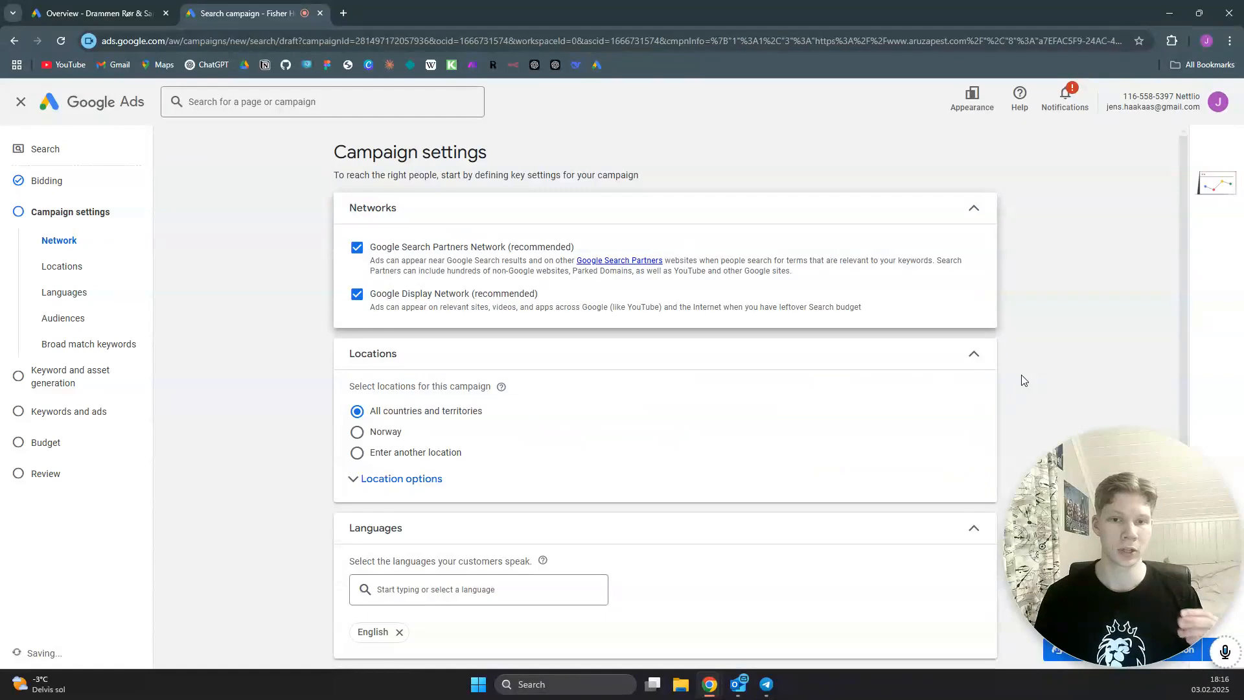
{"action": "left_click", "coordinate": [357, 248]}
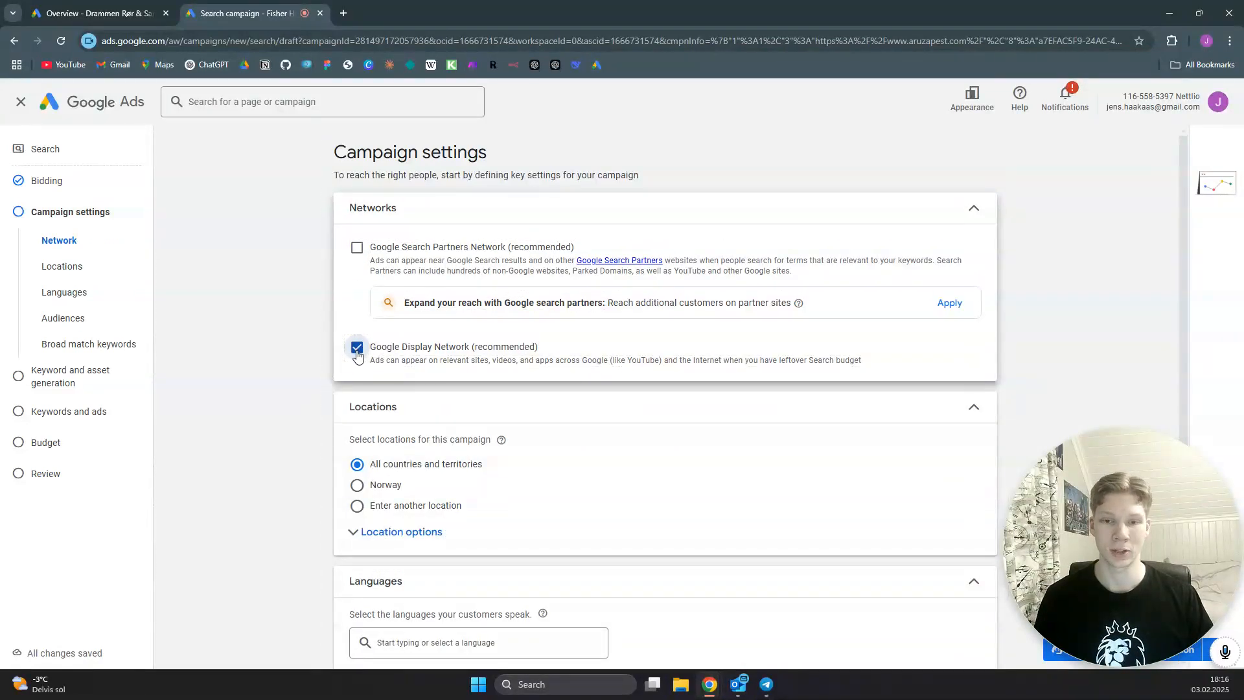
{"action": "left_click", "coordinate": [357, 347]}
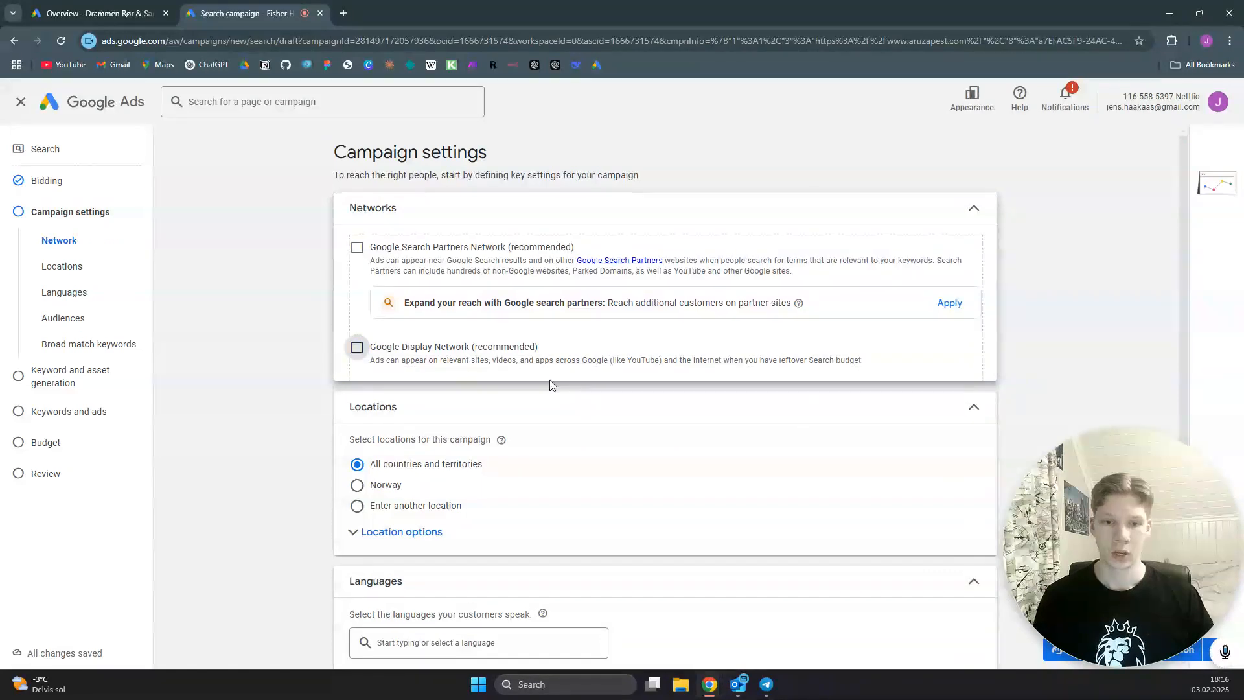
- Switch the campaign's location targeting to another location and open its advanced search
{"action": "scroll", "coordinate": [551, 385], "scroll_direction": "down", "scroll_amount": 3}
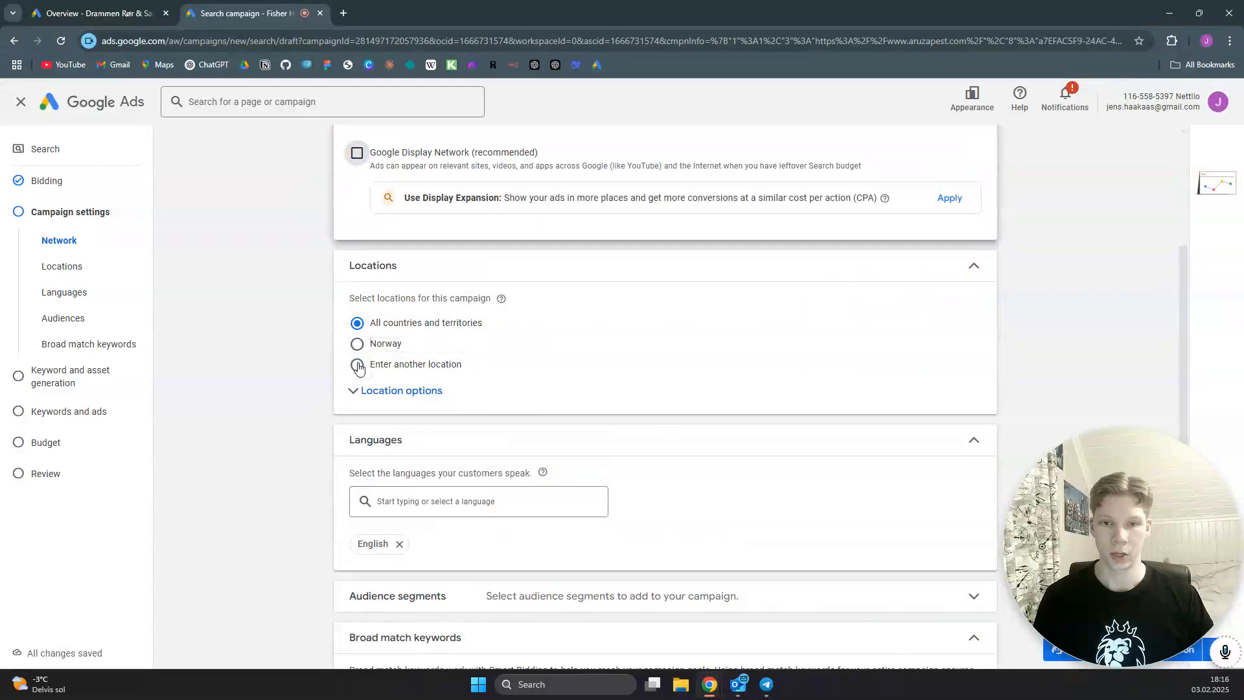
{"action": "left_click", "coordinate": [358, 365]}
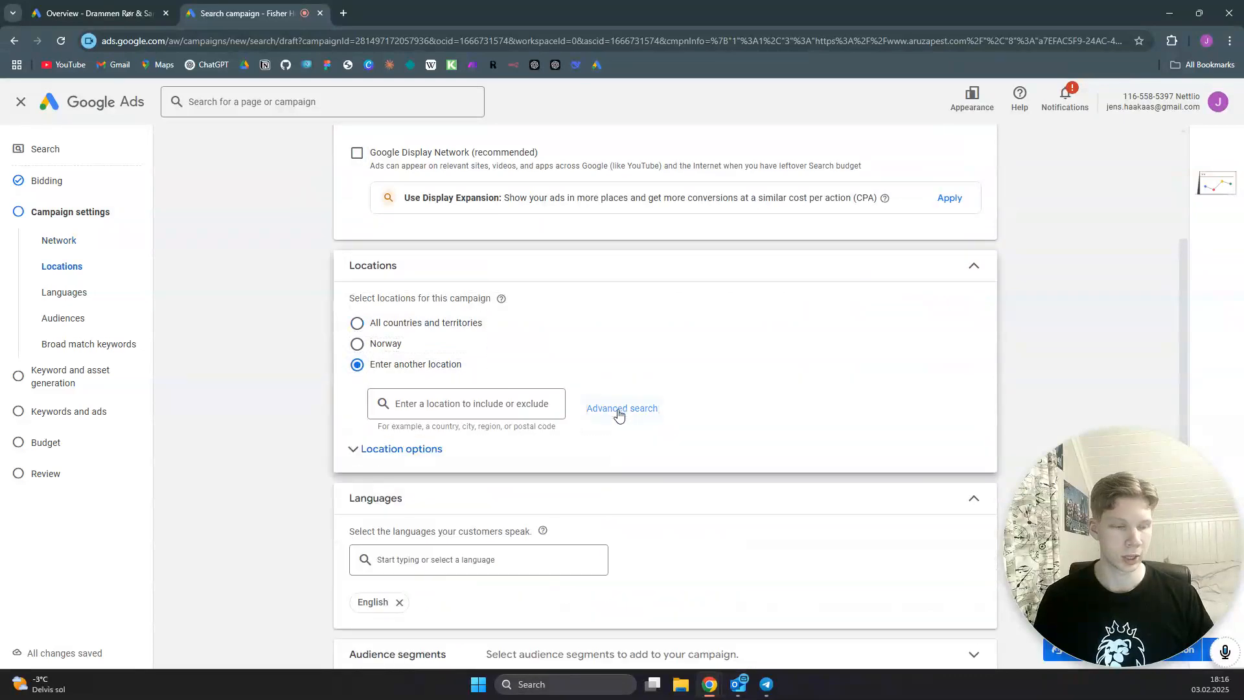
{"action": "left_click", "coordinate": [622, 409]}
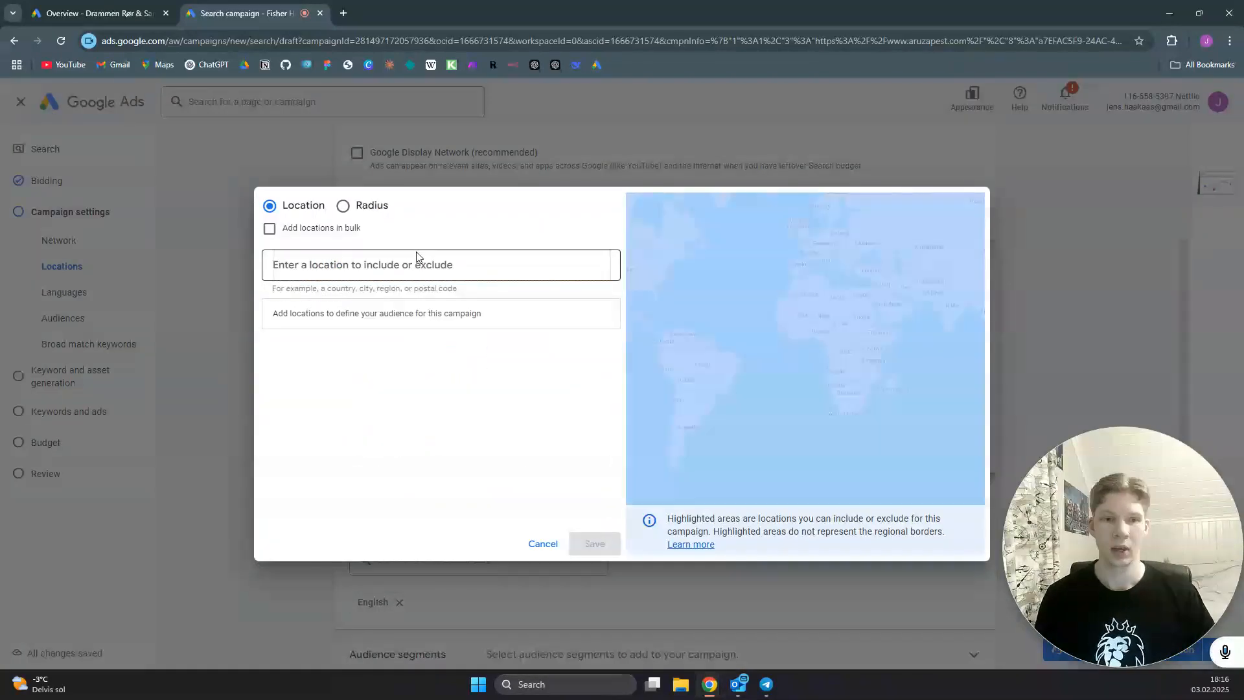
- Try targeting the Charlotte NC, United States Nielsen DMA region as a whole
{"action": "left_click", "coordinate": [434, 265]}
{"action": "type", "text": "c"}
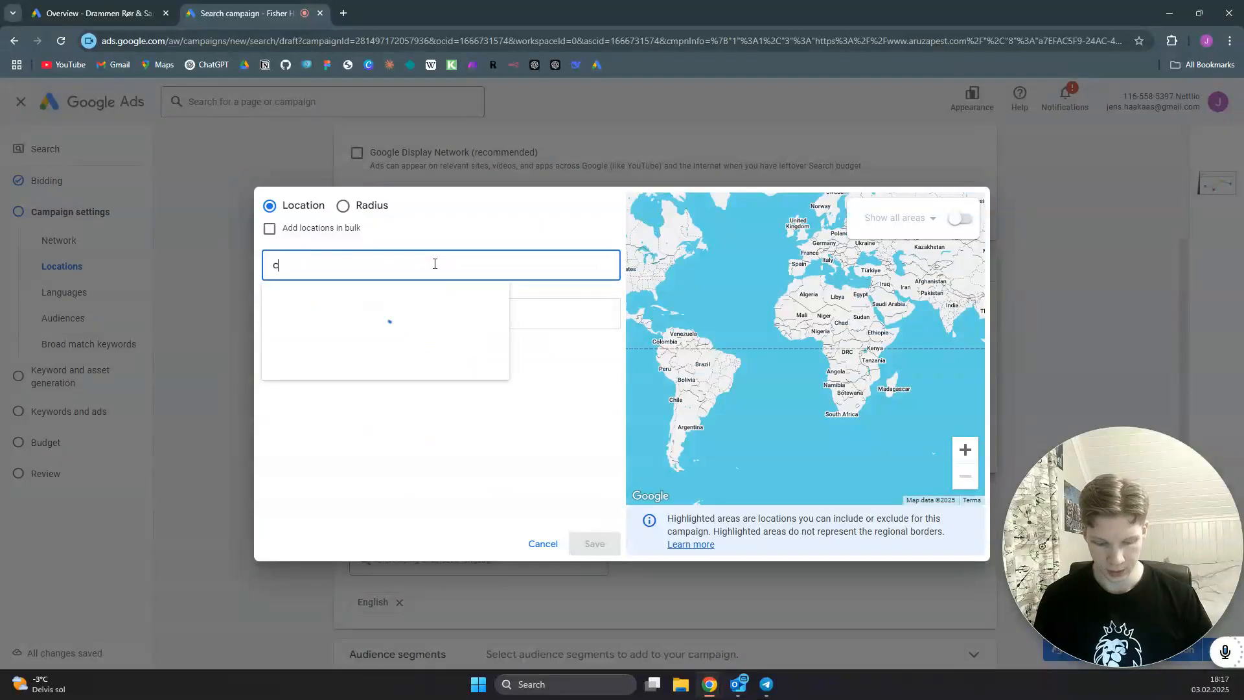
{"action": "type", "text": "harlotte"}
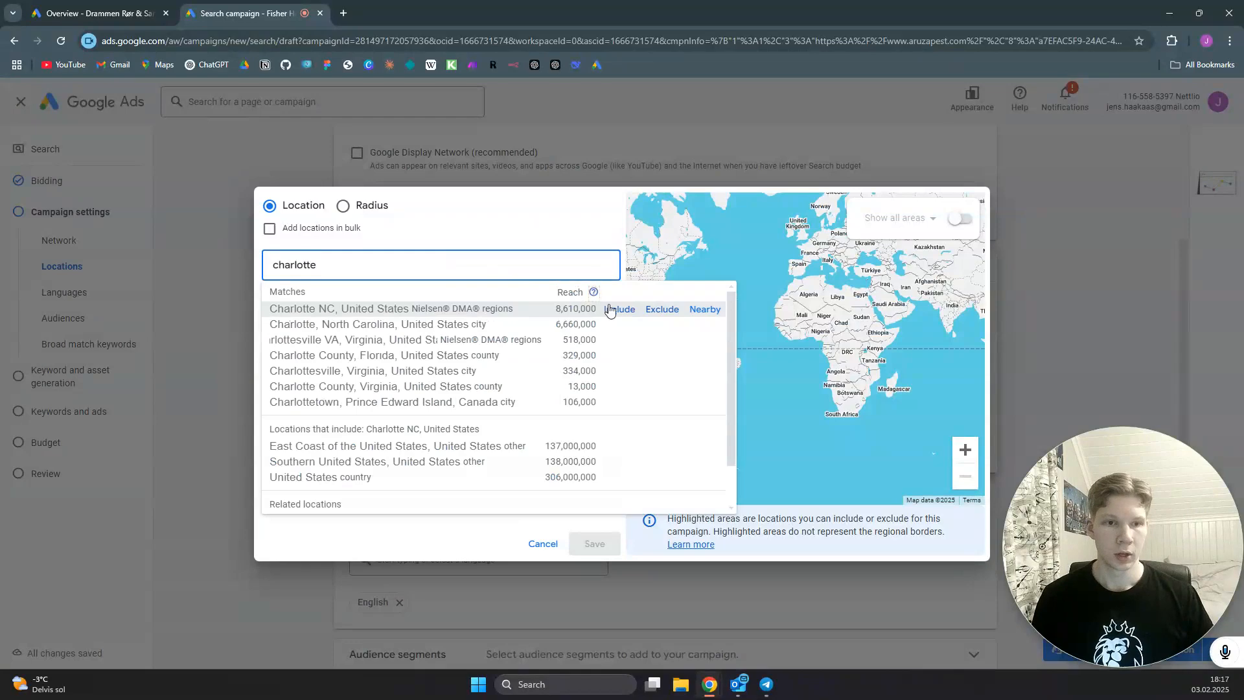
{"action": "left_click", "coordinate": [617, 310]}
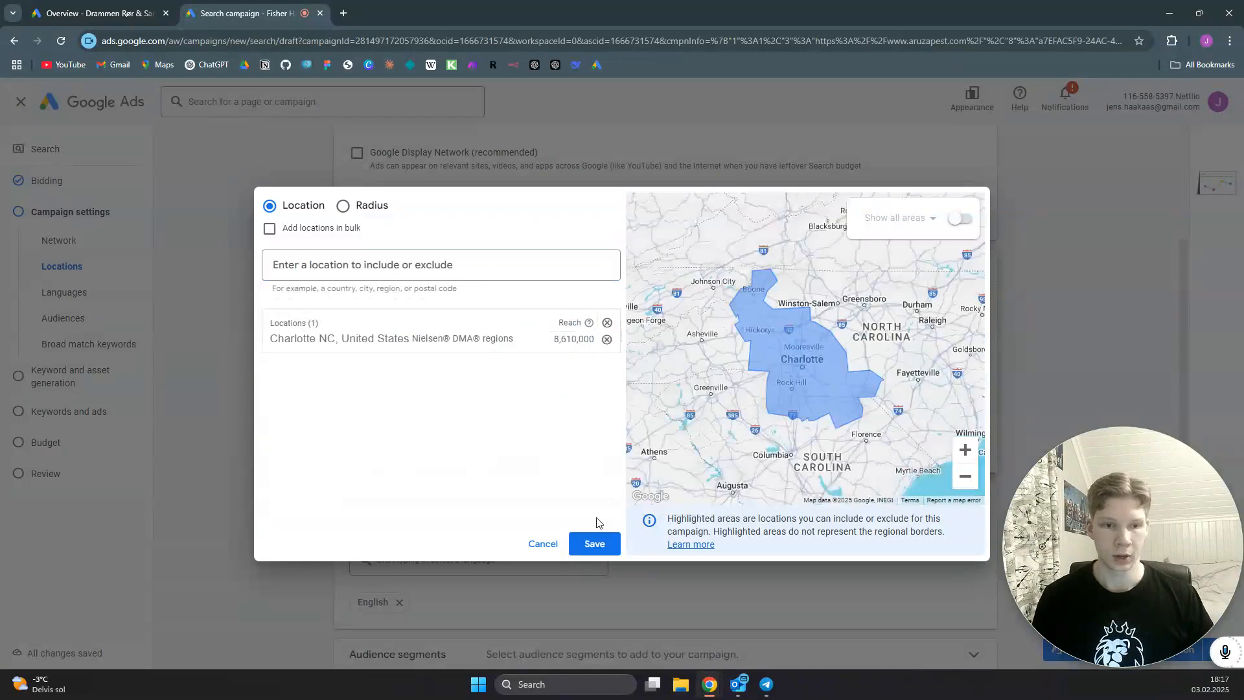
{"action": "scroll", "coordinate": [796, 357], "scroll_direction": "up", "scroll_amount": 4}
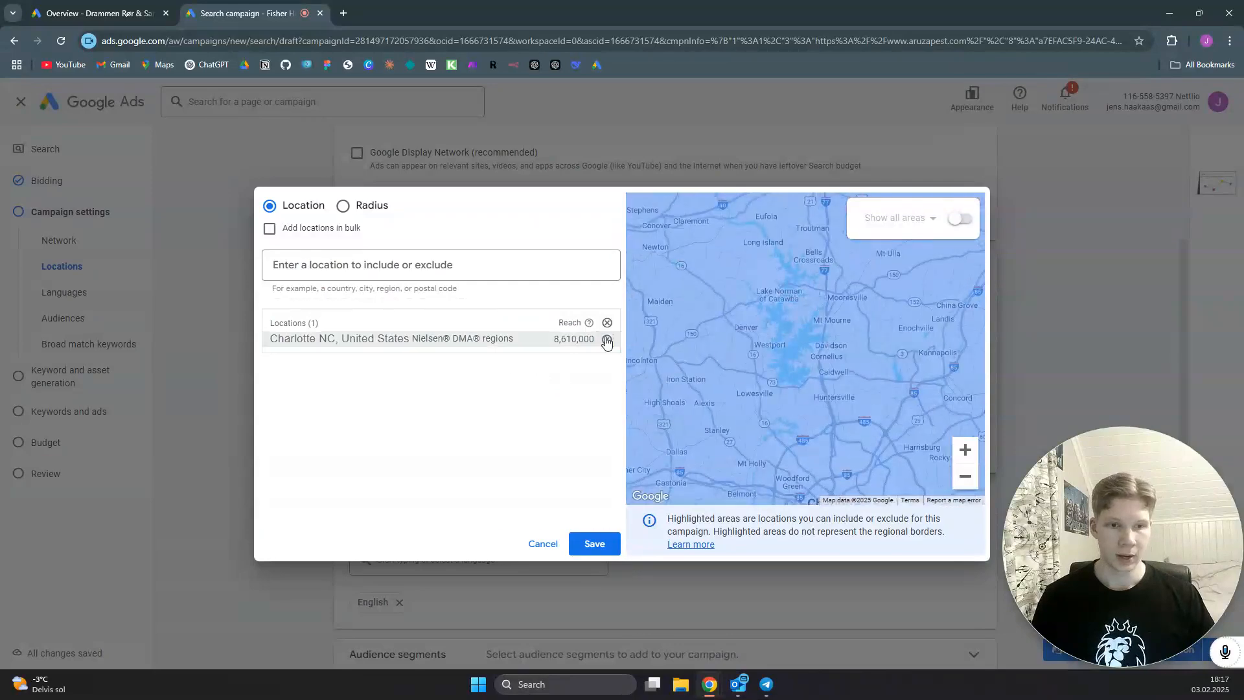
{"action": "left_click_drag", "start_coordinate": [893, 295], "coordinate": [836, 379]}
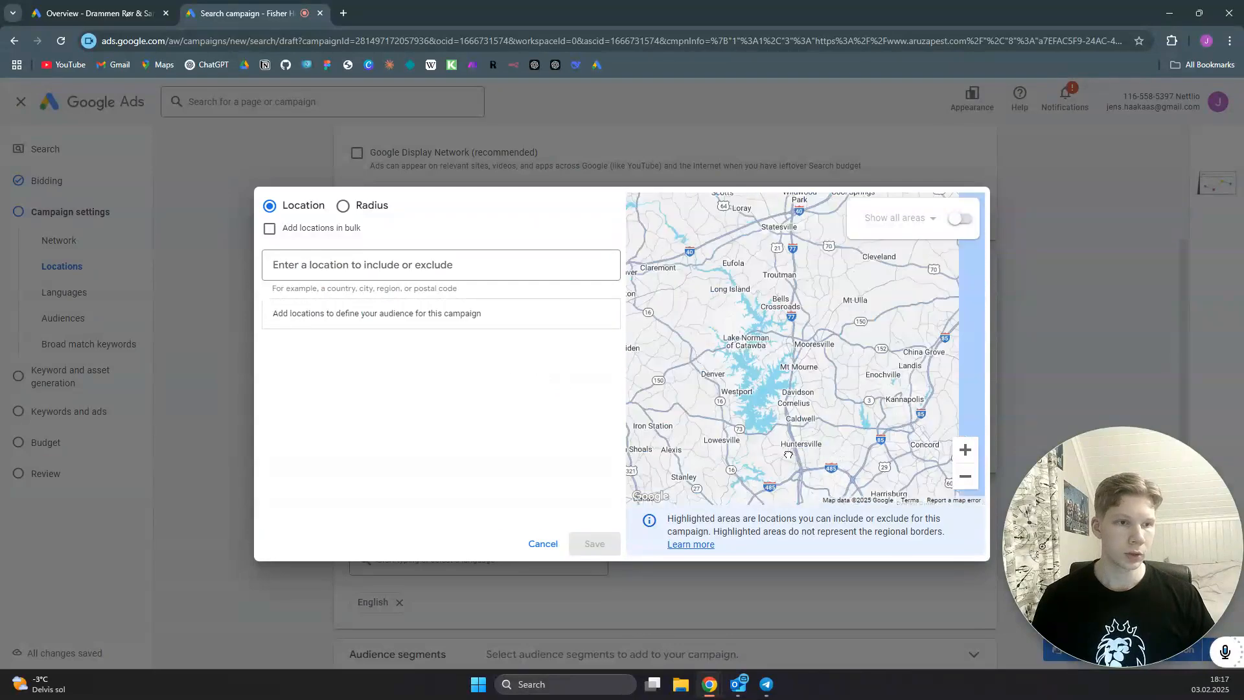
- Show all areas on the location map and include postal code 27011, North Carolina
{"action": "left_click_drag", "start_coordinate": [812, 253], "coordinate": [779, 448]}
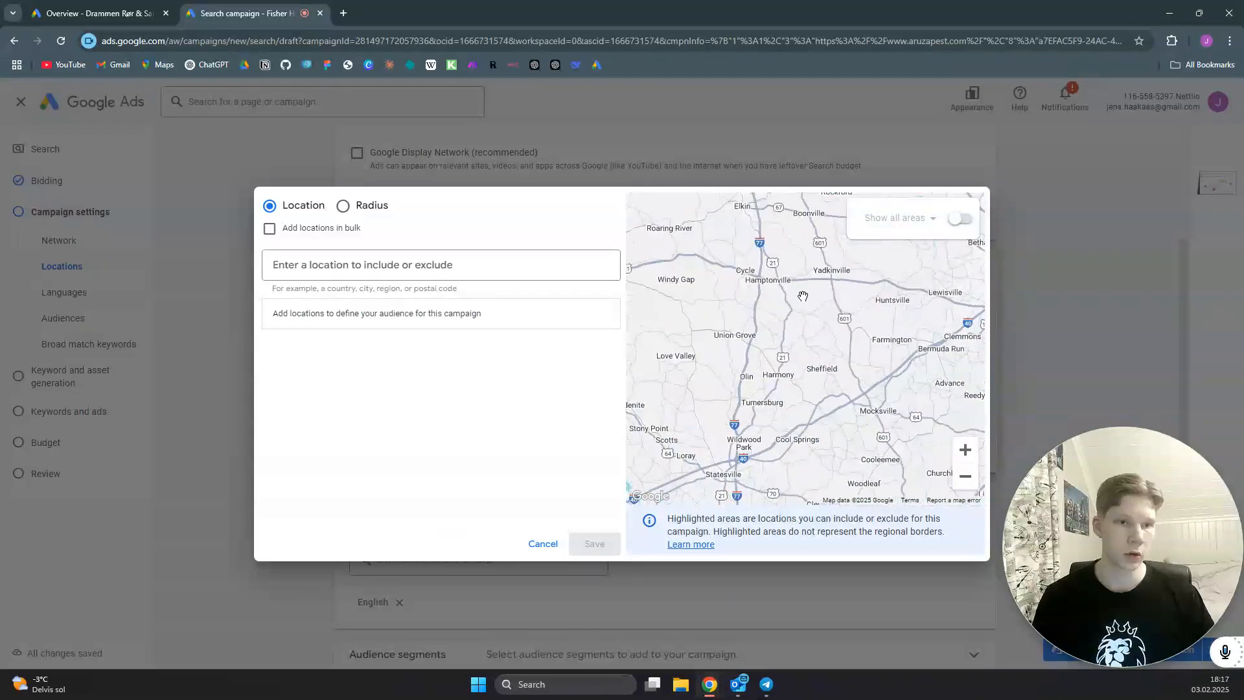
{"action": "left_click_drag", "start_coordinate": [794, 333], "coordinate": [786, 390]}
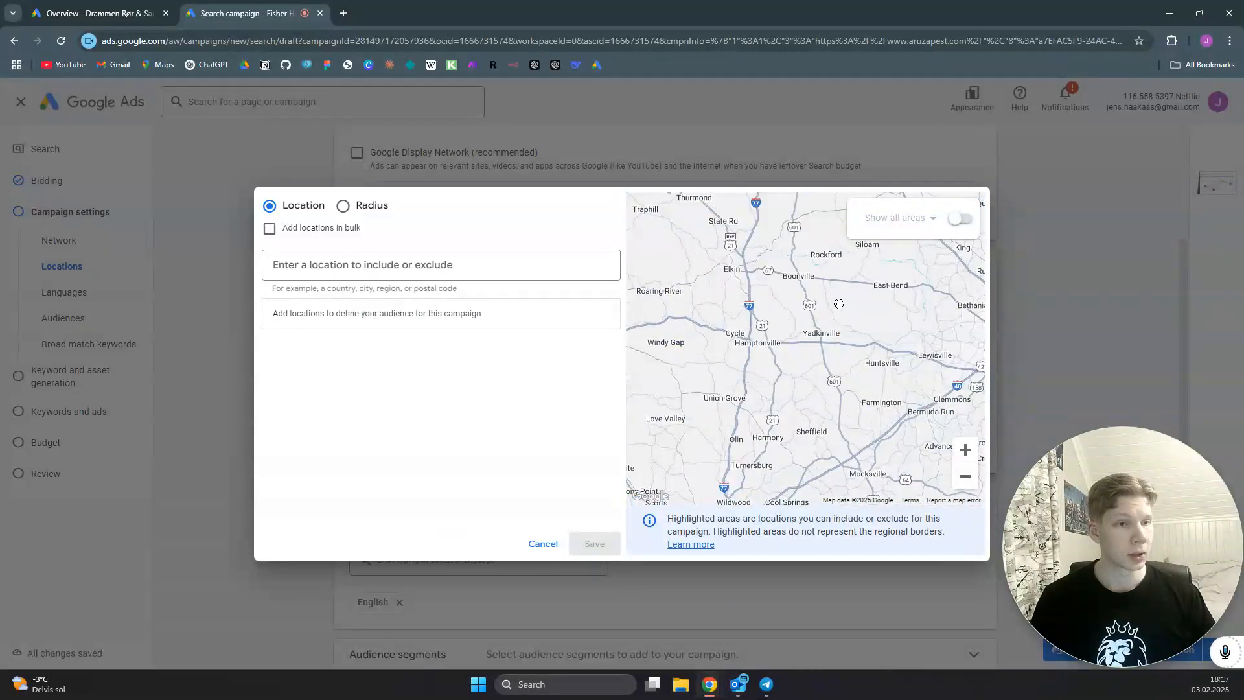
{"action": "left_click", "coordinate": [959, 218]}
{"action": "scroll", "coordinate": [805, 350], "scroll_direction": "up", "scroll_amount": 2}
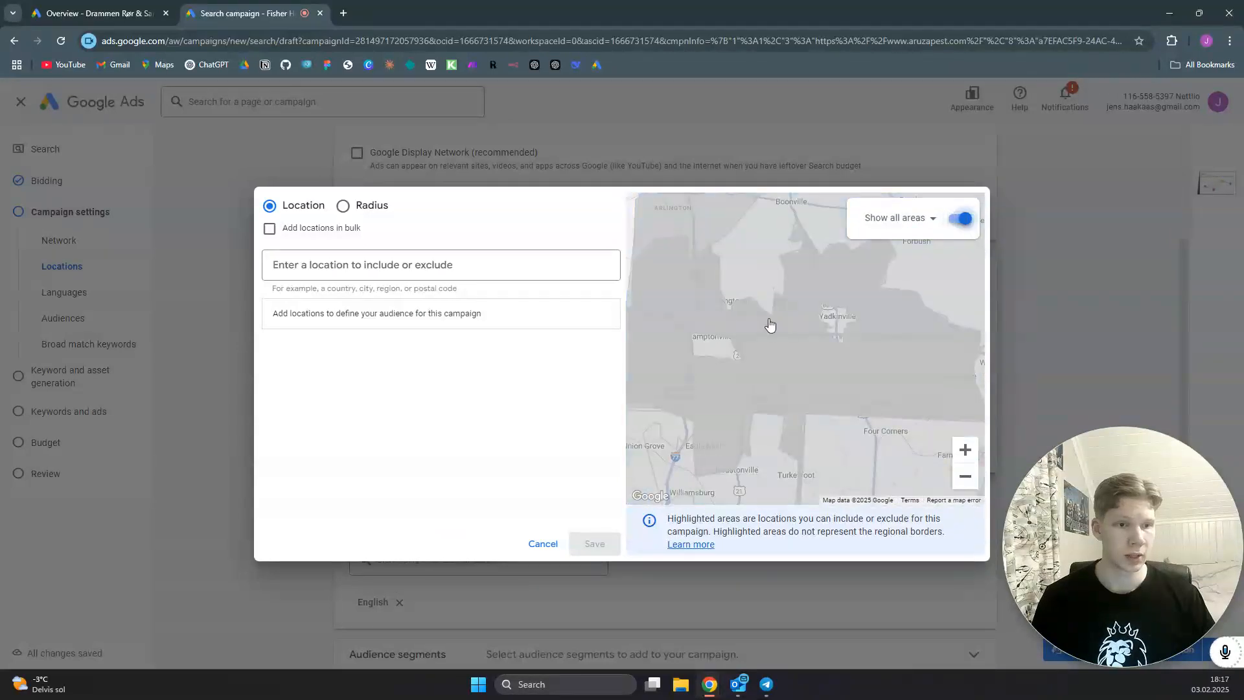
{"action": "left_click_drag", "start_coordinate": [776, 338], "coordinate": [815, 411]}
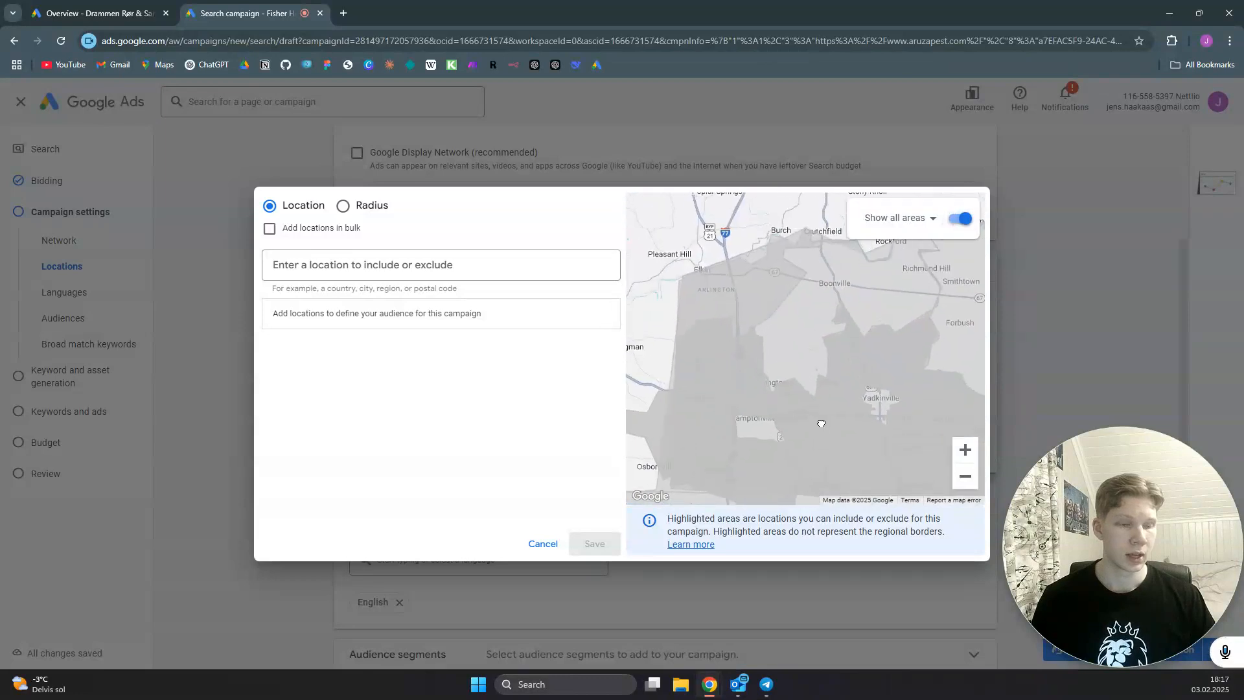
{"action": "left_click", "coordinate": [786, 323]}
{"action": "left_click", "coordinate": [803, 309]}
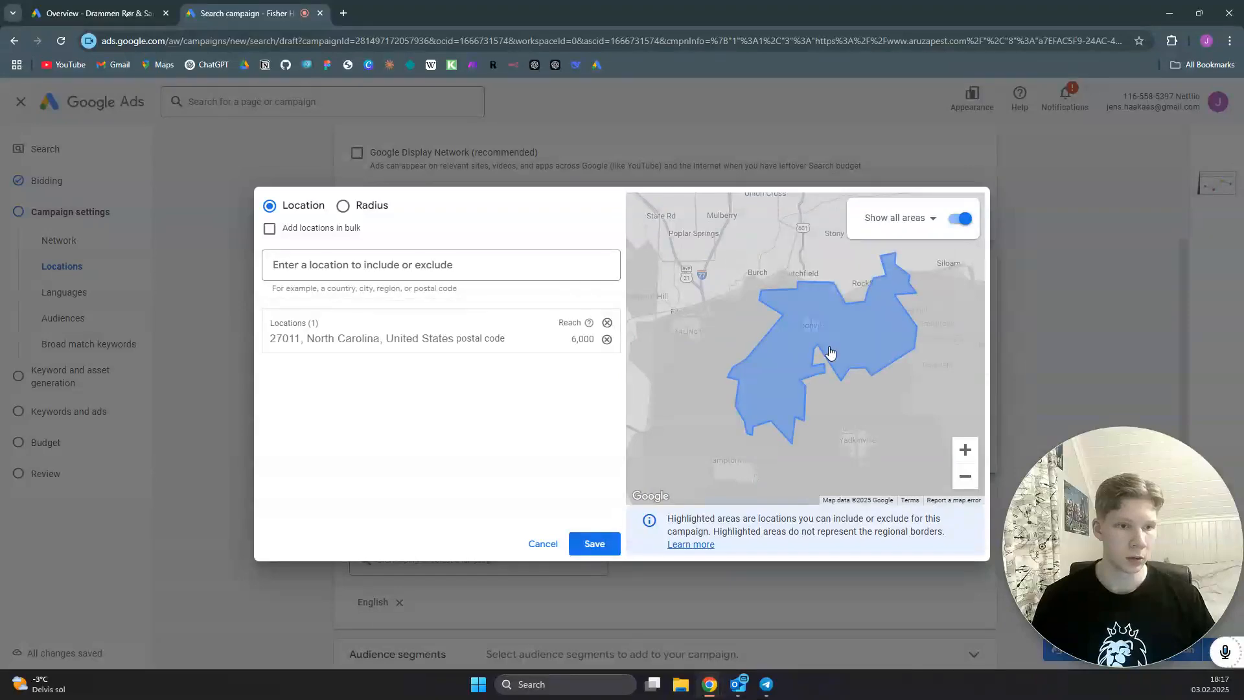
- Include North Carolina postal codes 27055 and 27018 from the map, and exclude the neighbouring postal code 27023
{"action": "left_click", "coordinate": [823, 403]}
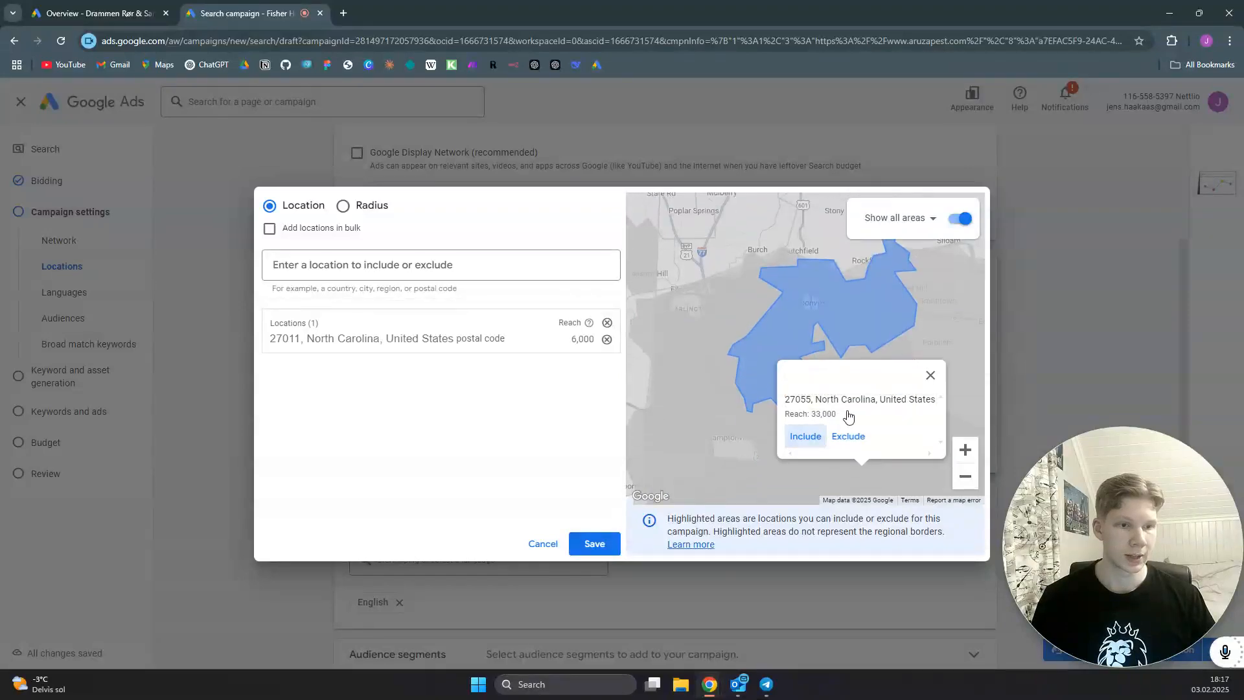
{"action": "left_click", "coordinate": [805, 436]}
{"action": "left_click_drag", "start_coordinate": [883, 397], "coordinate": [716, 270]}
{"action": "left_click", "coordinate": [820, 299]}
{"action": "left_click", "coordinate": [806, 303]}
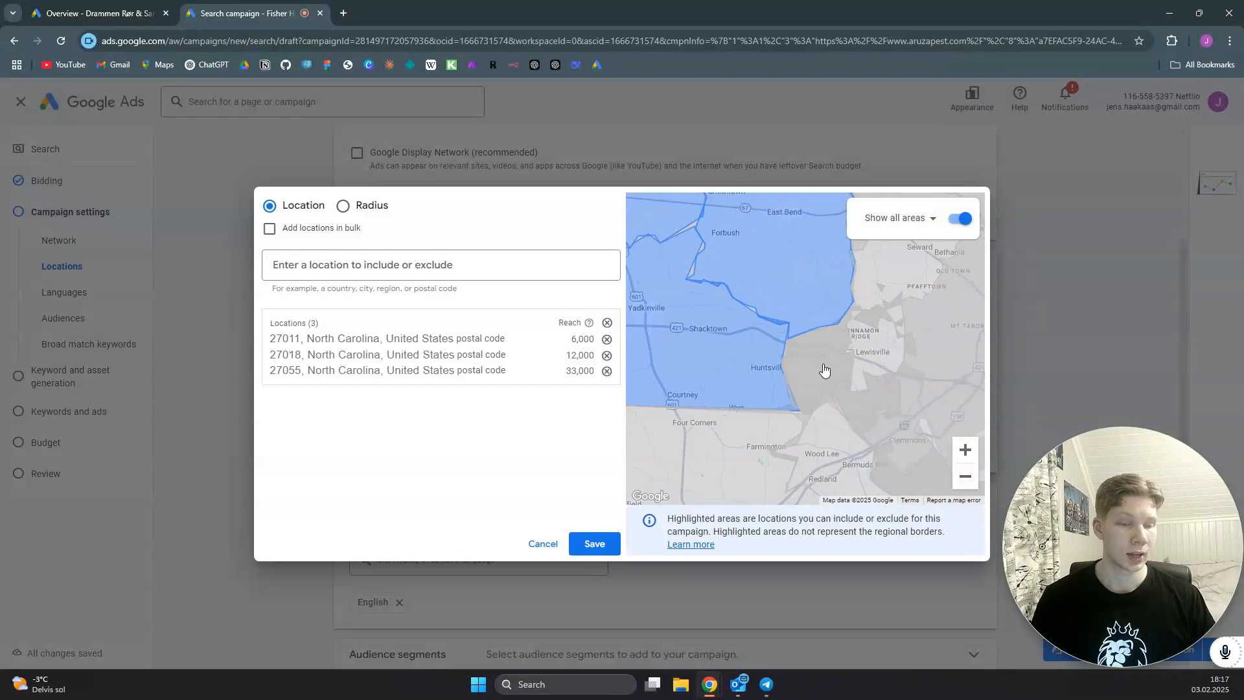
{"action": "left_click", "coordinate": [824, 370]}
{"action": "left_click", "coordinate": [841, 331]}
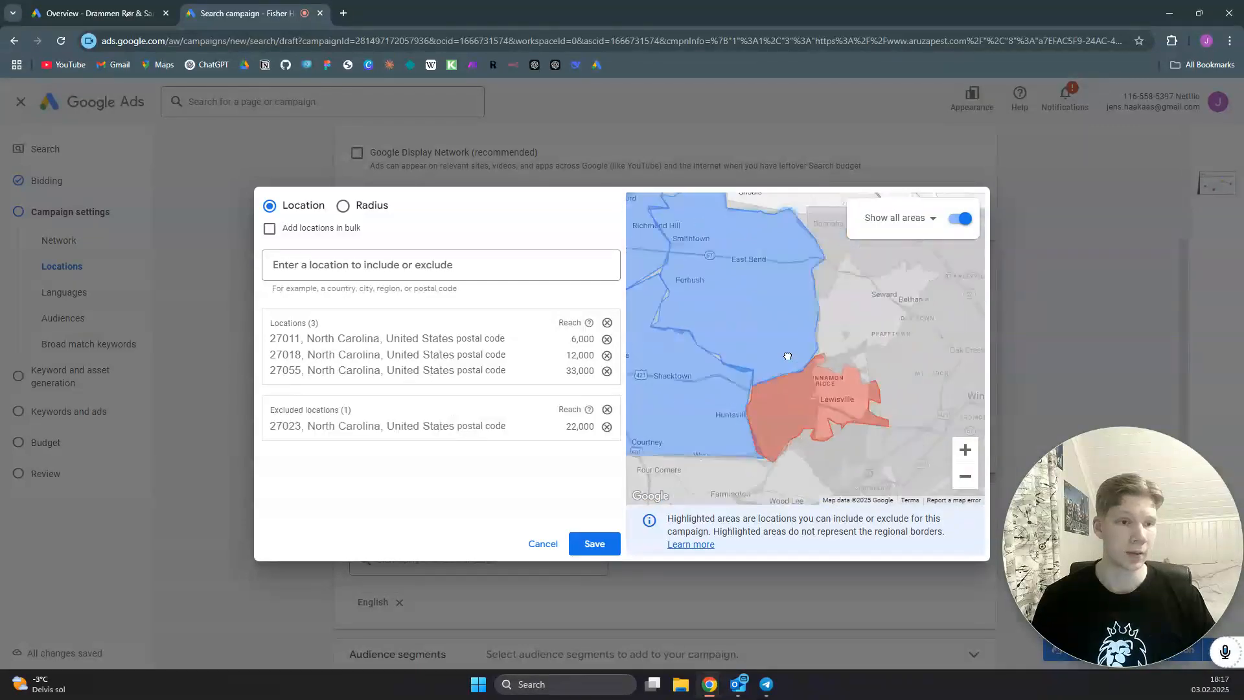
- Exclude North Carolina postal codes 27040 and 27050 from the location targeting on the map
{"action": "left_click", "coordinate": [816, 360]}
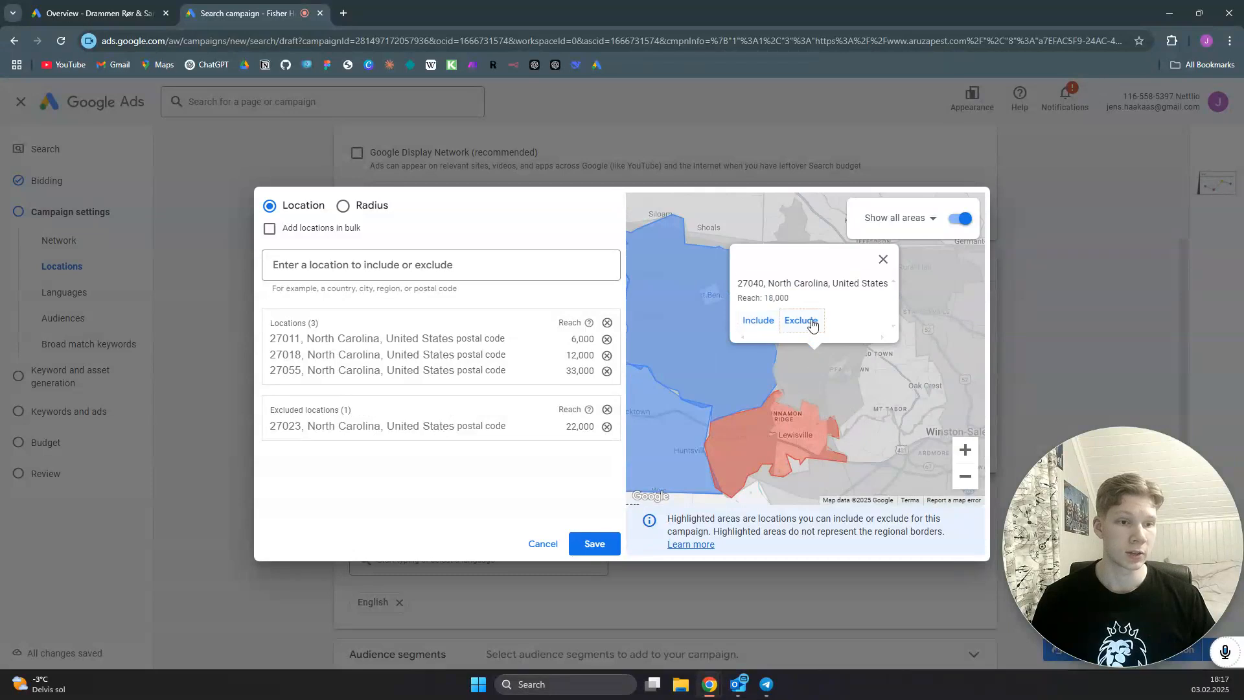
{"action": "left_click", "coordinate": [813, 324]}
{"action": "left_click", "coordinate": [811, 348]}
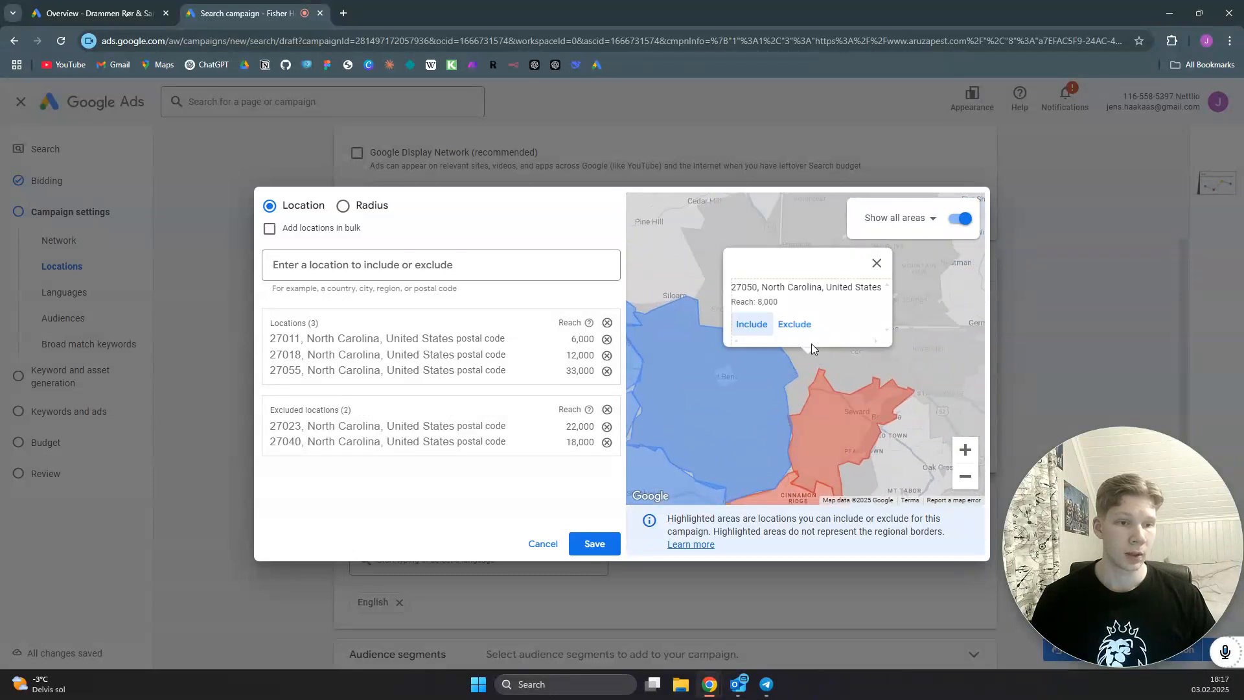
{"action": "left_click", "coordinate": [800, 326]}
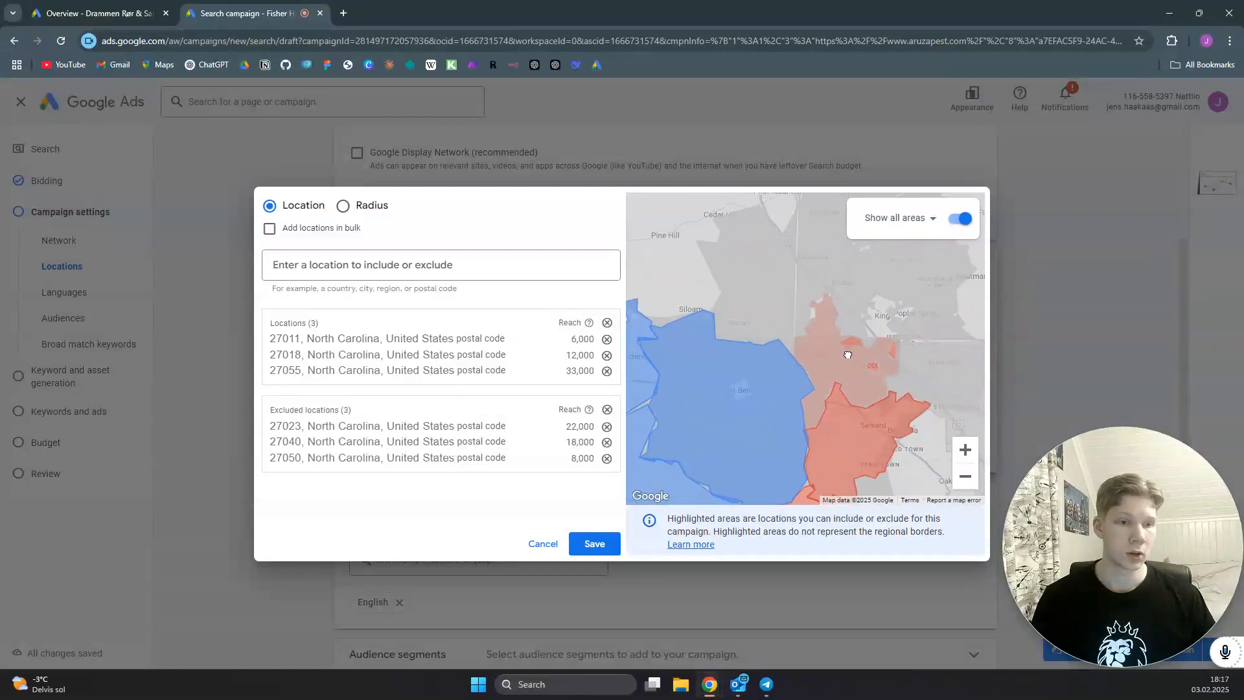
- Exclude Surry County, North Carolina, from the targeting and save the location selection
{"action": "left_click", "coordinate": [813, 356]}
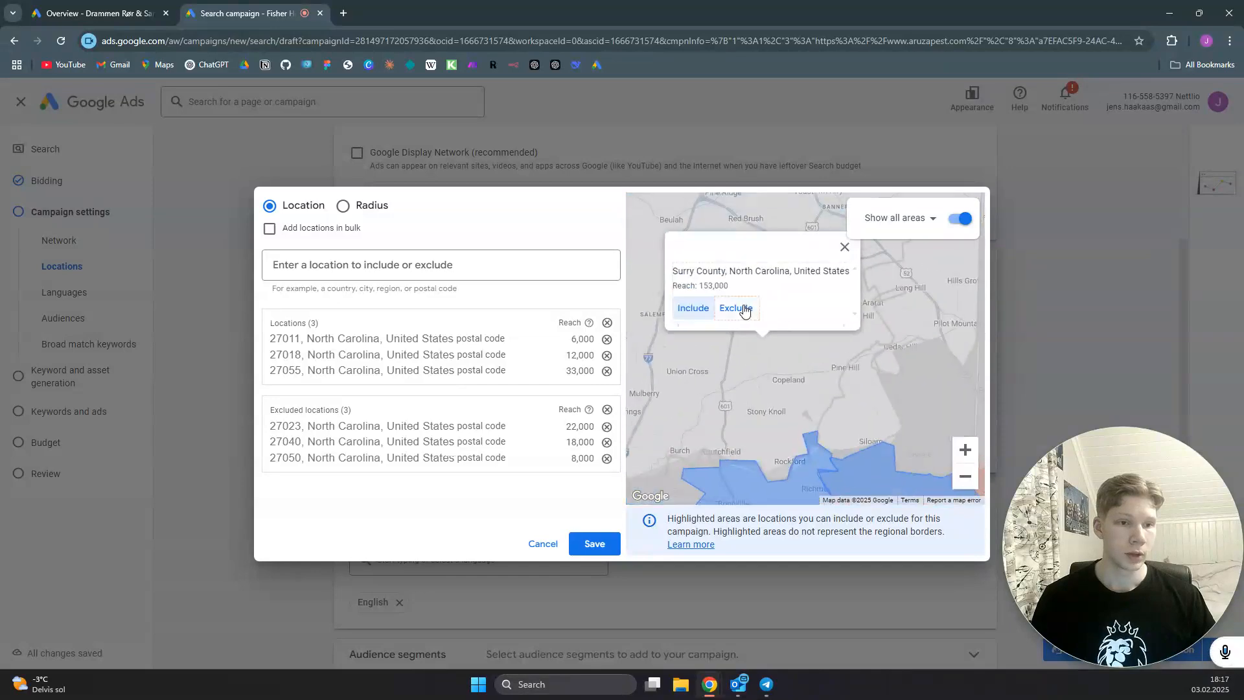
{"action": "left_click", "coordinate": [736, 307]}
{"action": "left_click_drag", "start_coordinate": [861, 401], "coordinate": [777, 277]}
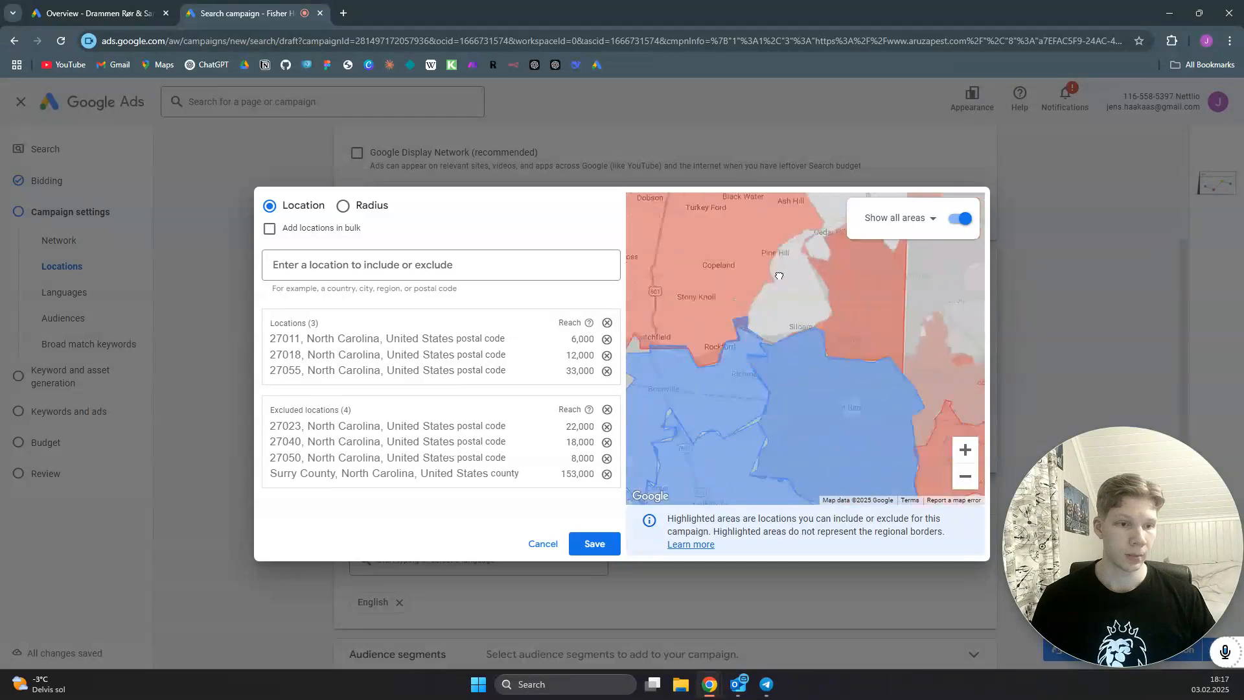
{"action": "scroll", "coordinate": [793, 382], "scroll_direction": "down", "scroll_amount": 1}
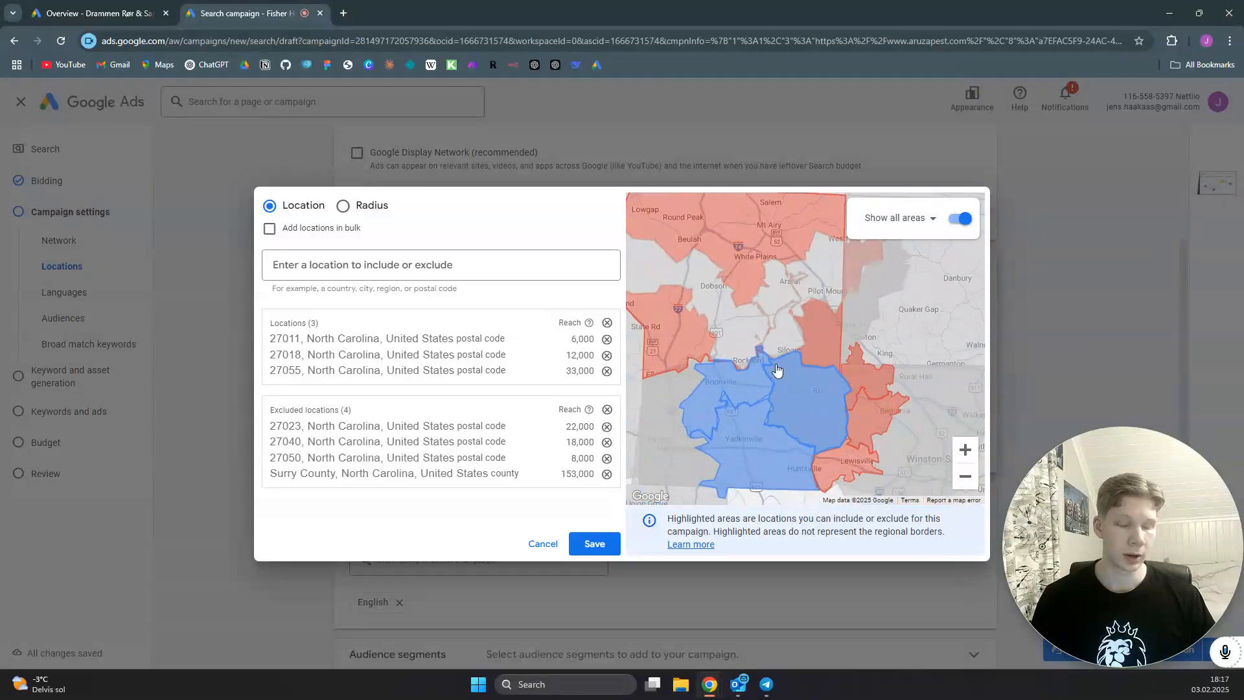
{"action": "left_click", "coordinate": [594, 543]}
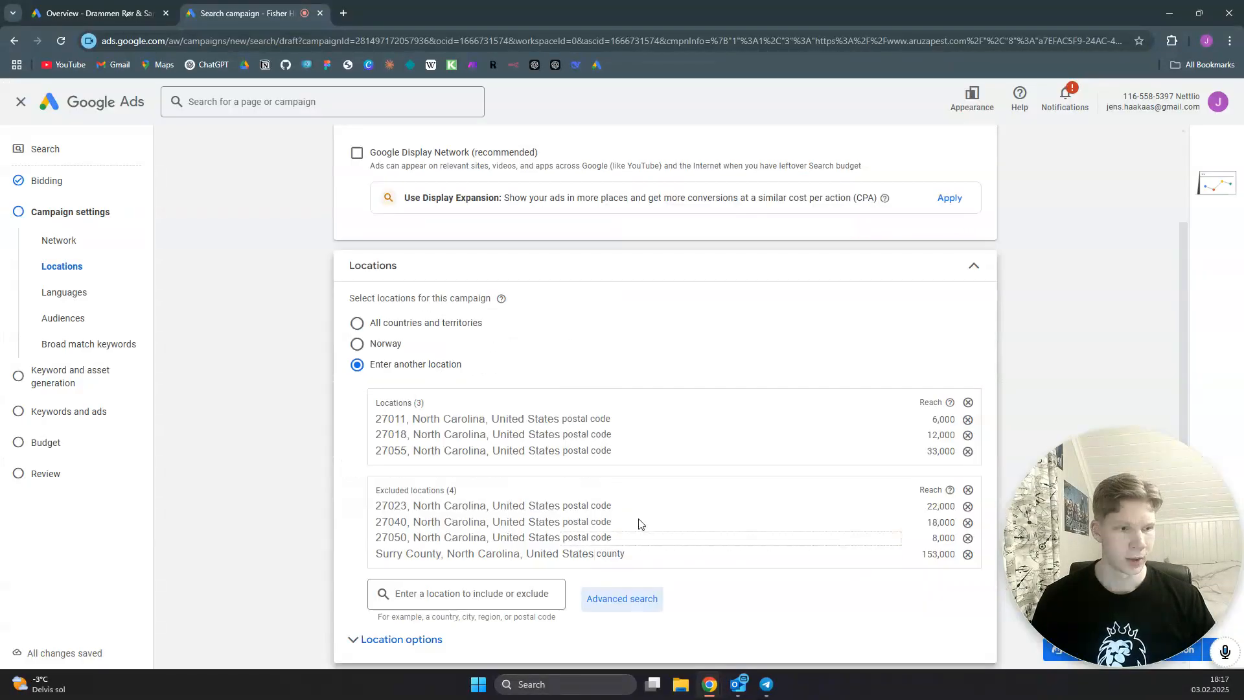
- Turn off broad match keywords for the campaign so that keyword match types are used
{"action": "scroll", "coordinate": [638, 522], "scroll_direction": "down", "scroll_amount": 6}
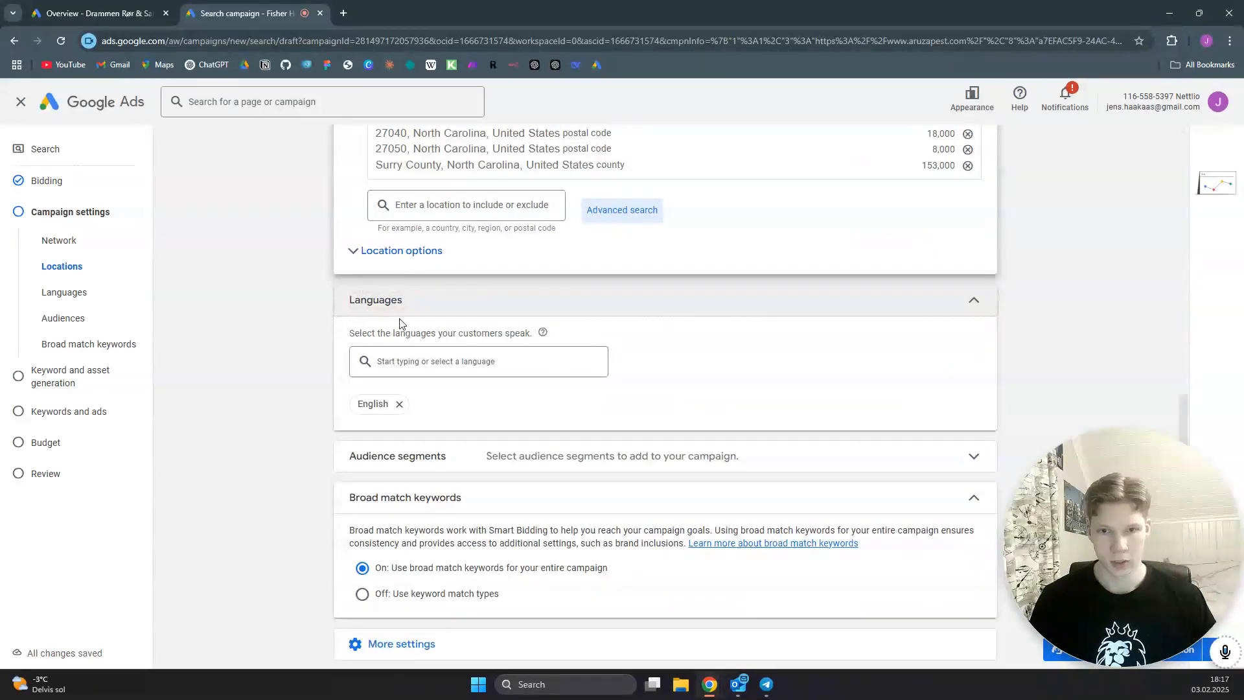
{"action": "scroll", "coordinate": [395, 324], "scroll_direction": "down", "scroll_amount": 1}
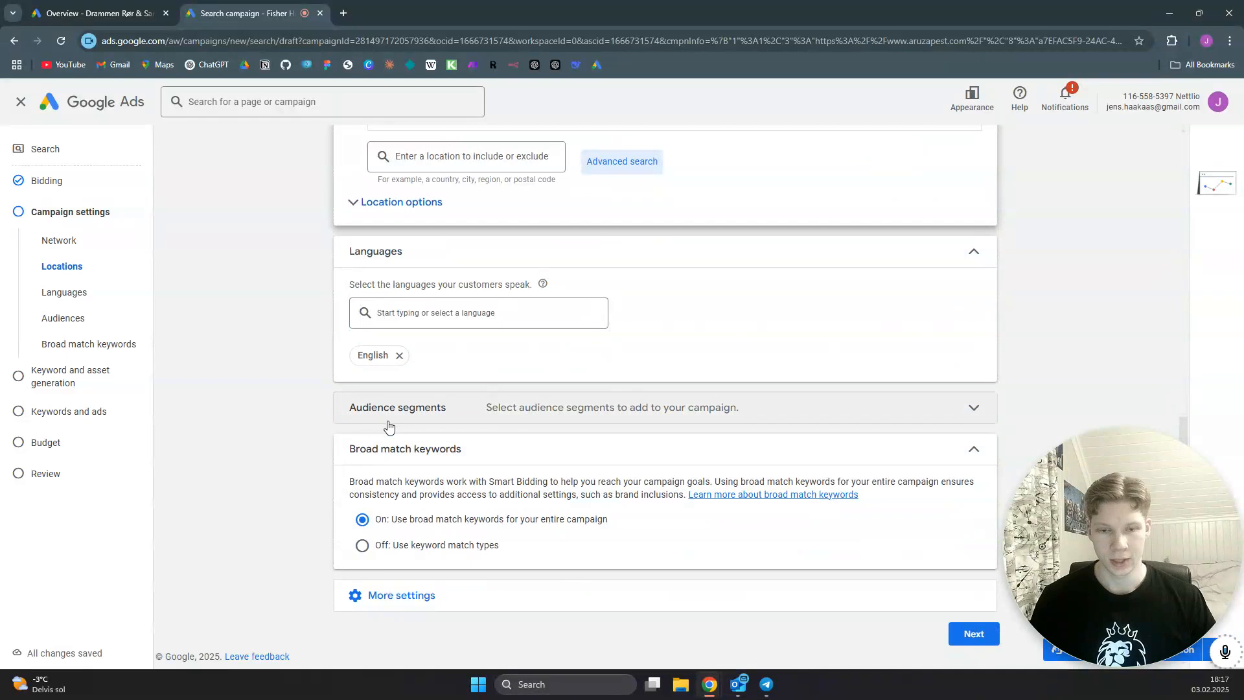
{"action": "left_click", "coordinate": [383, 543]}
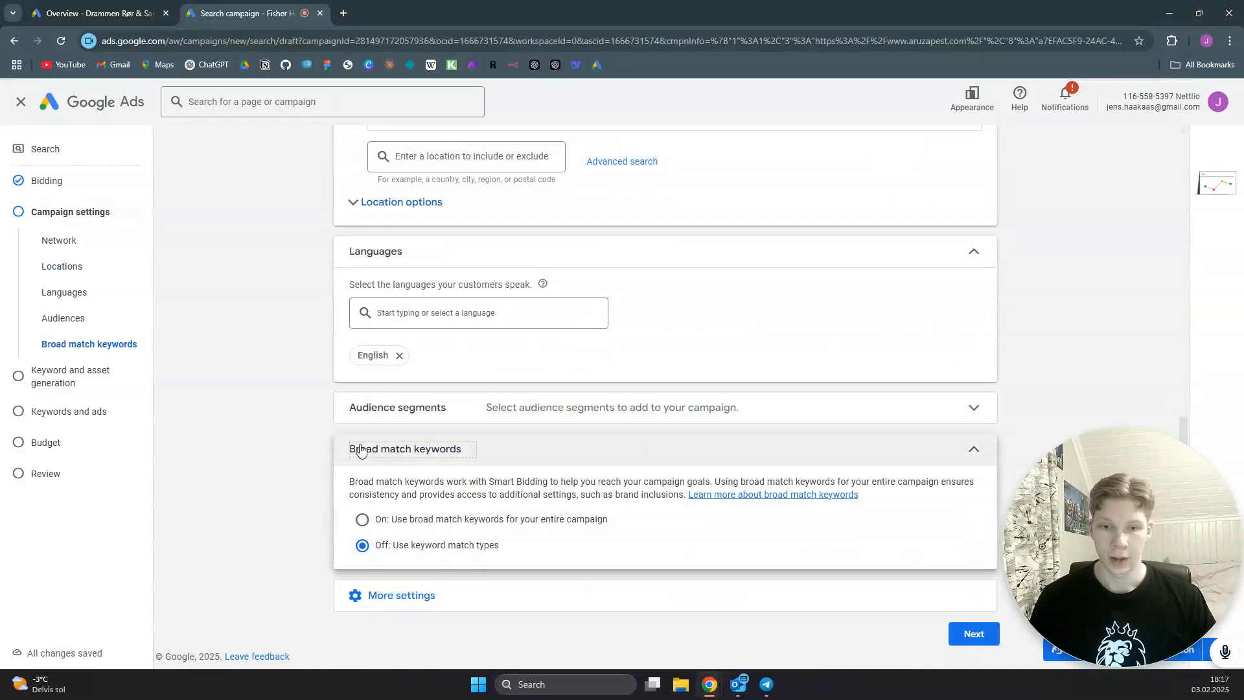
- Open the campaign's ad schedule among the additional settings and limit it to Mondays - Fridays
{"action": "left_click", "coordinate": [424, 589]}
{"action": "scroll", "coordinate": [426, 585], "scroll_direction": "down", "scroll_amount": 3}
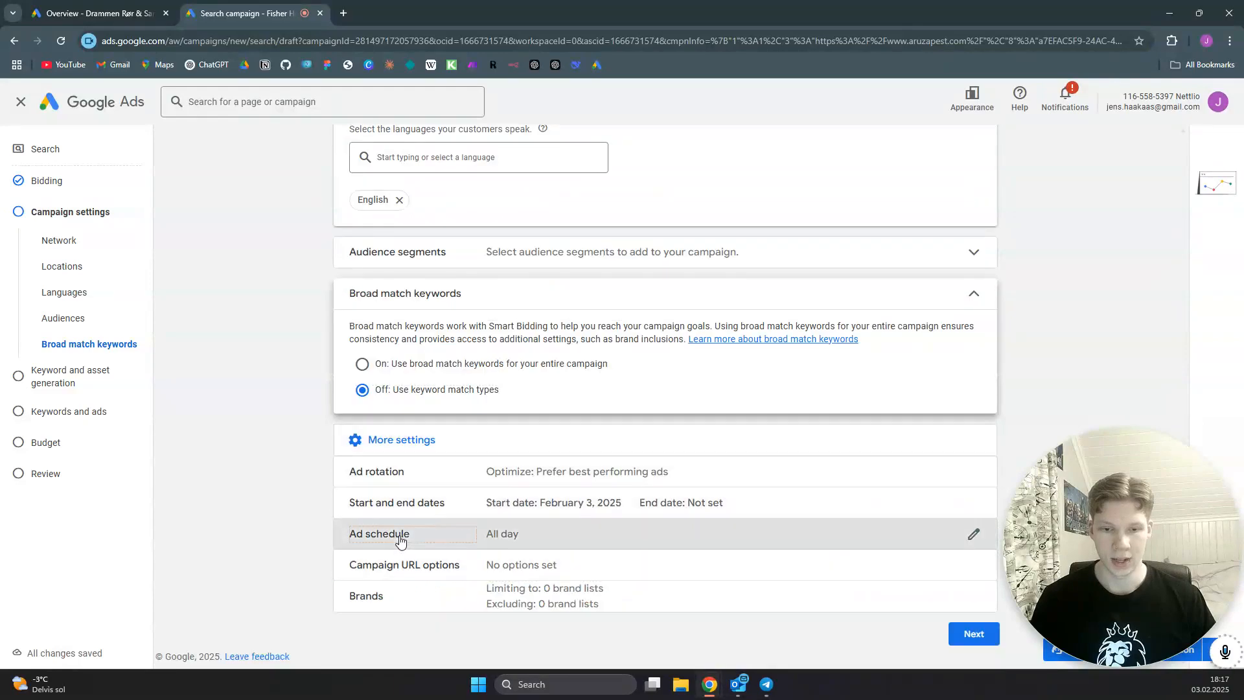
{"action": "left_click", "coordinate": [441, 522]}
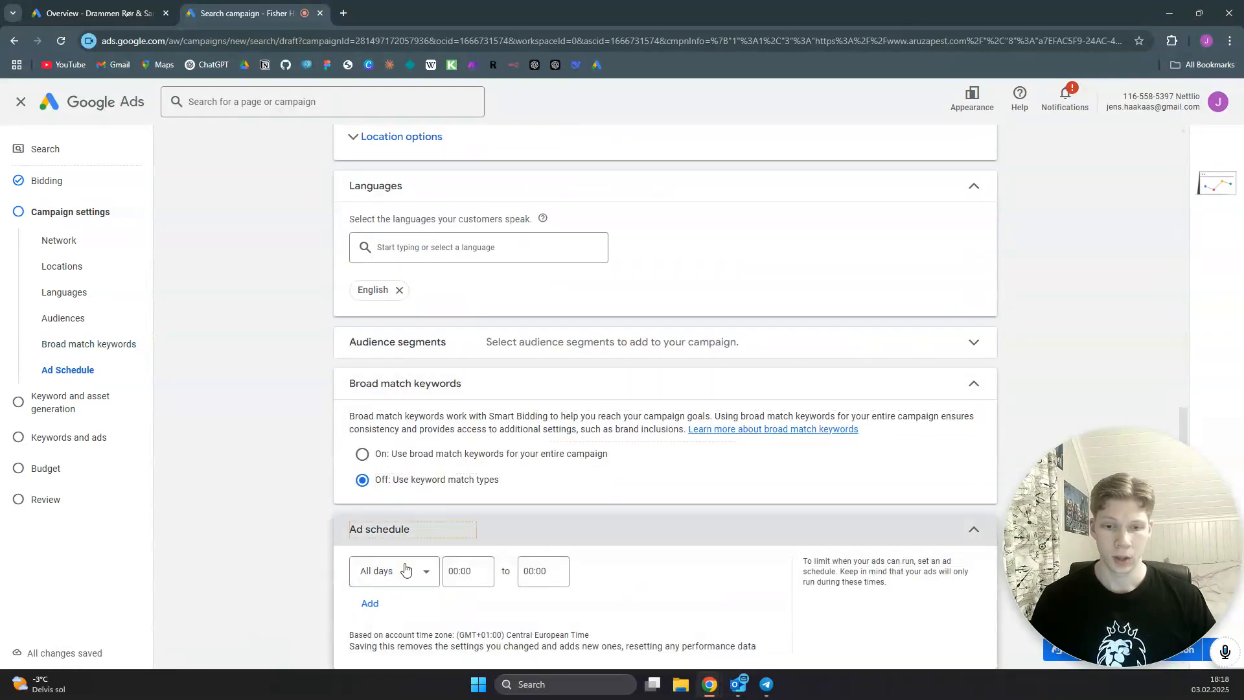
{"action": "left_click", "coordinate": [422, 577]}
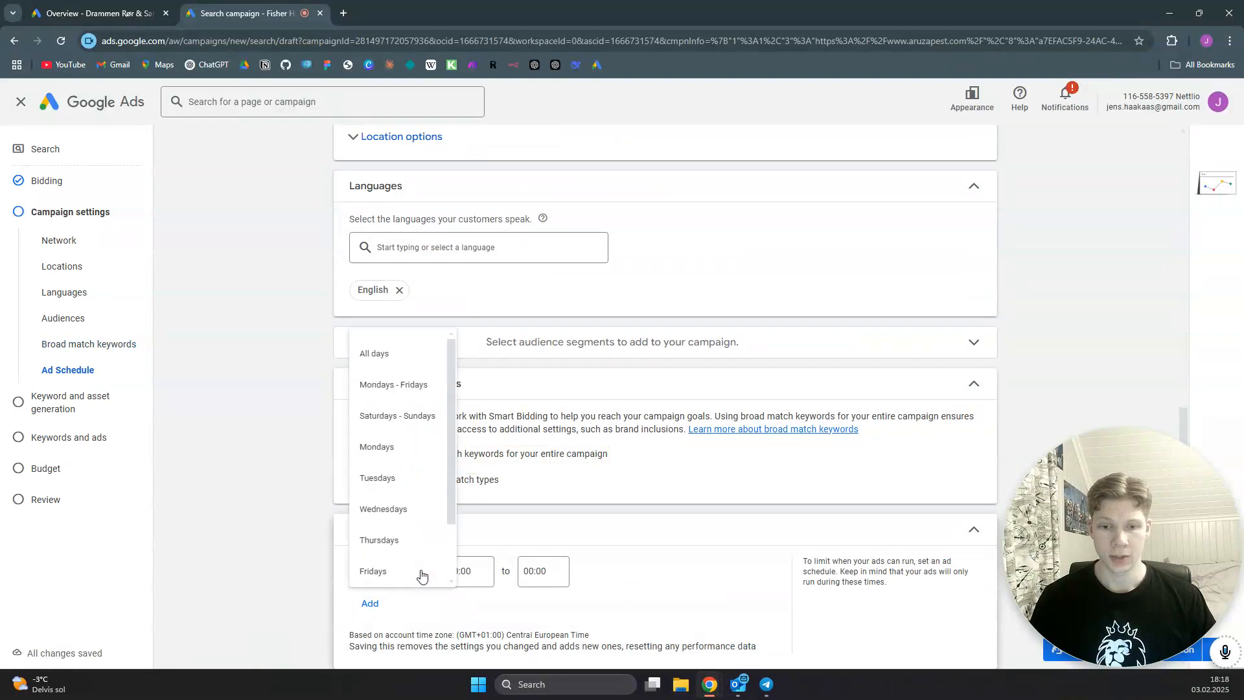
{"action": "left_click", "coordinate": [406, 400]}
- Set the Mondays - Fridays ad schedule hours from 09:00 to 17:00
{"action": "left_click", "coordinate": [477, 571]}
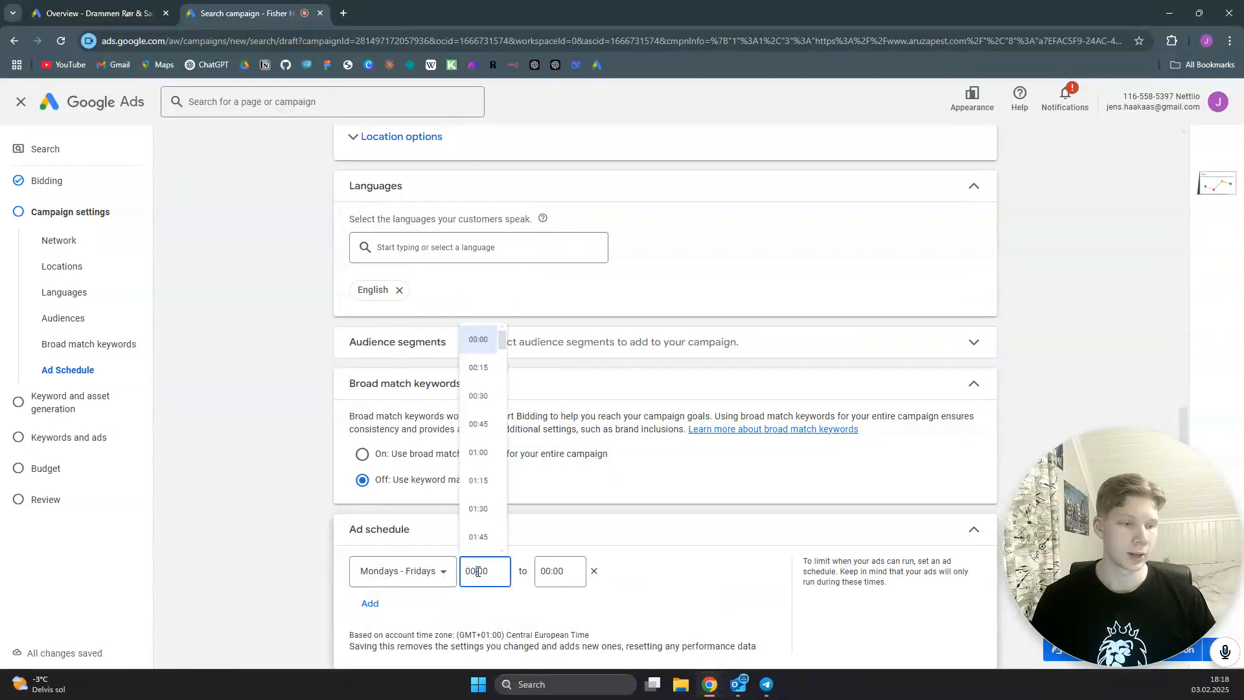
{"action": "scroll", "coordinate": [489, 459], "scroll_direction": "down", "scroll_amount": 15}
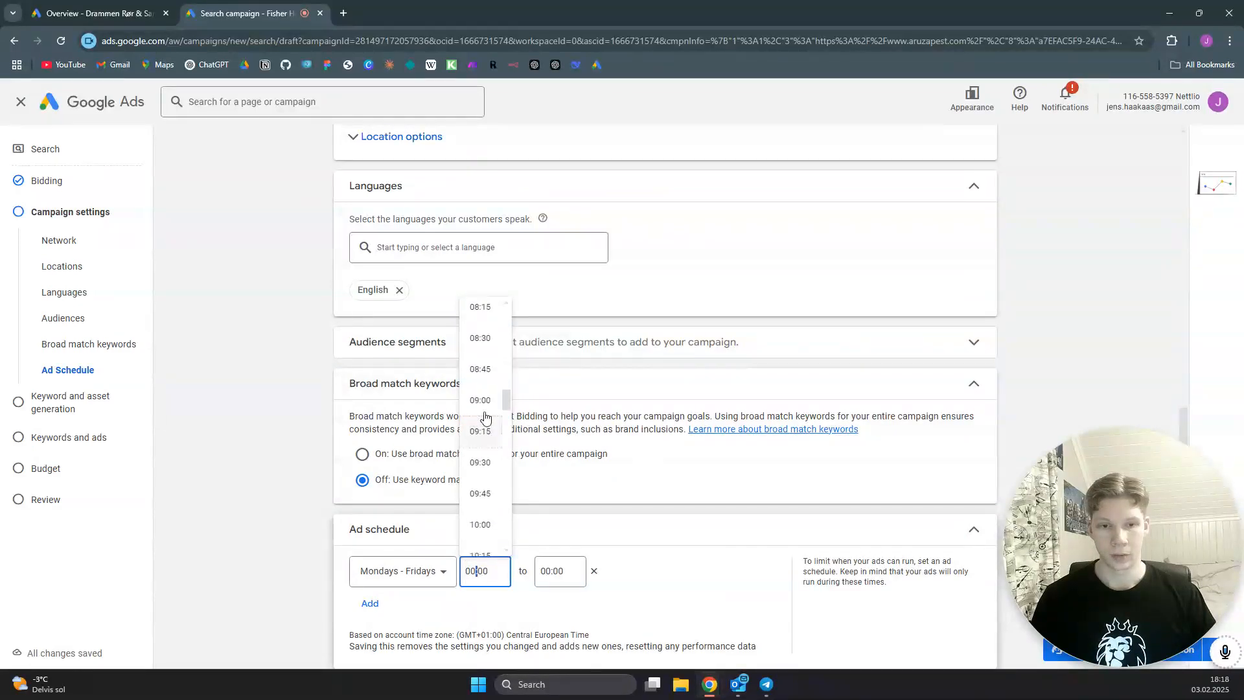
{"action": "left_click", "coordinate": [480, 400]}
{"action": "left_click", "coordinate": [561, 573]}
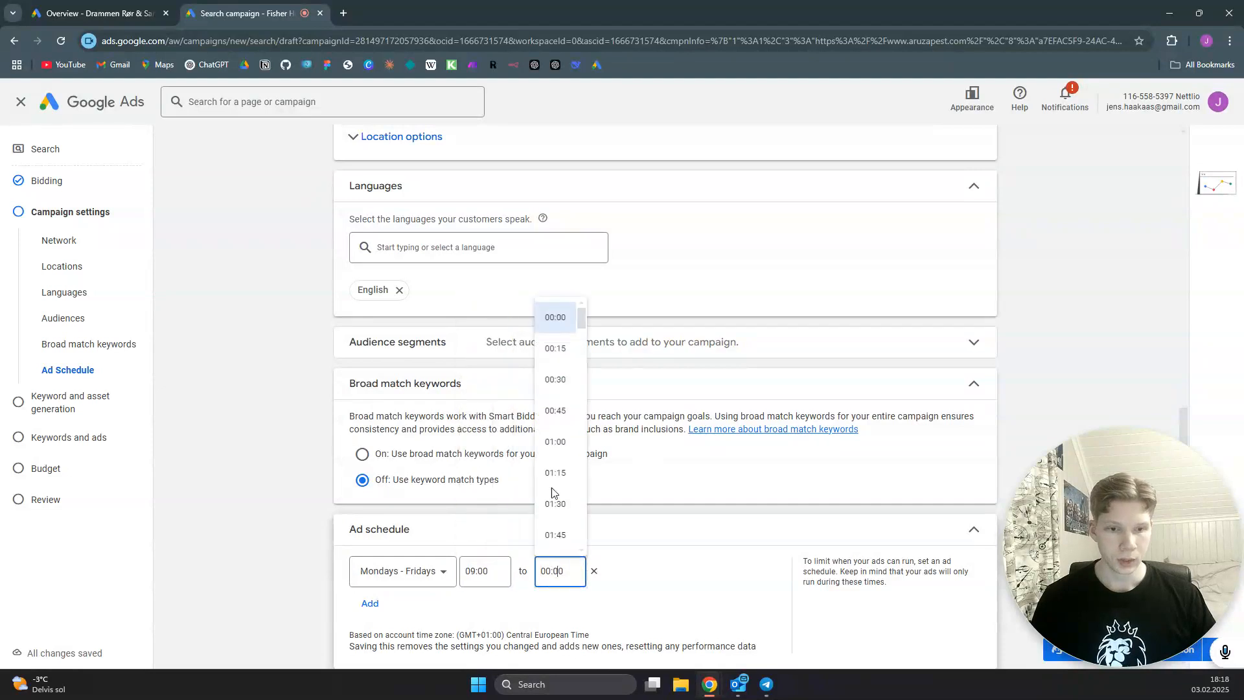
{"action": "scroll", "coordinate": [556, 479], "scroll_direction": "down", "scroll_amount": 20}
{"action": "scroll", "coordinate": [556, 467], "scroll_direction": "down", "scroll_amount": 14}
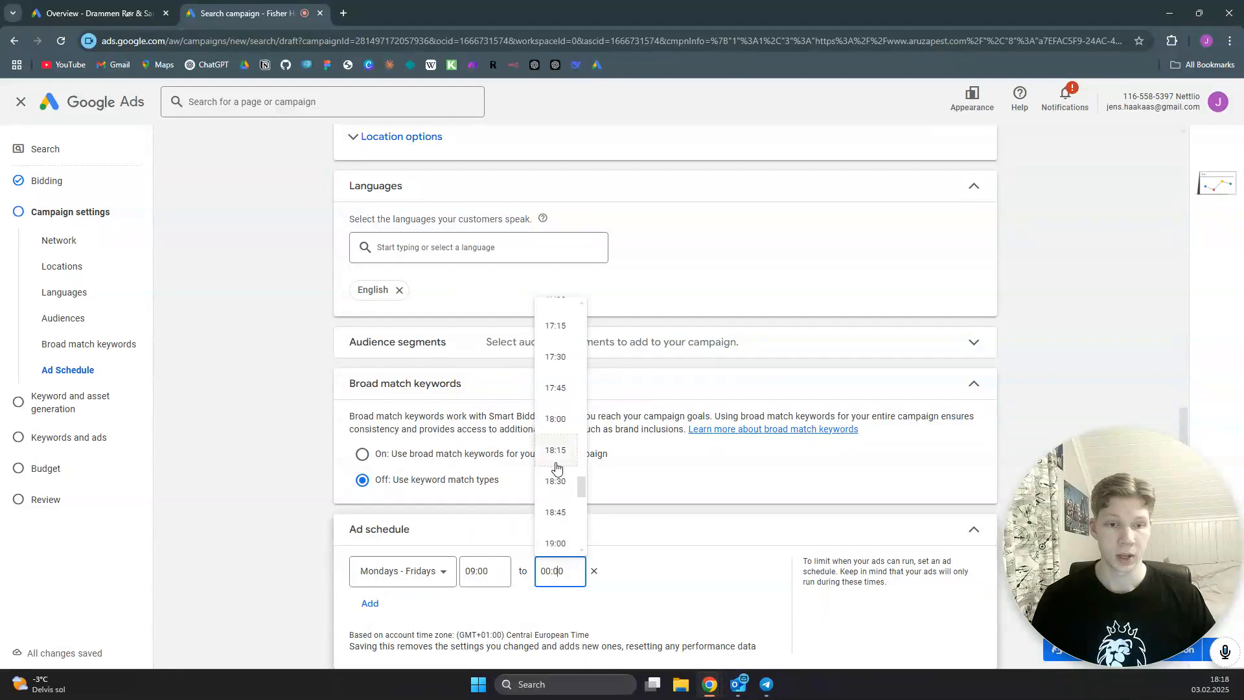
{"action": "scroll", "coordinate": [556, 468], "scroll_direction": "down", "scroll_amount": 1}
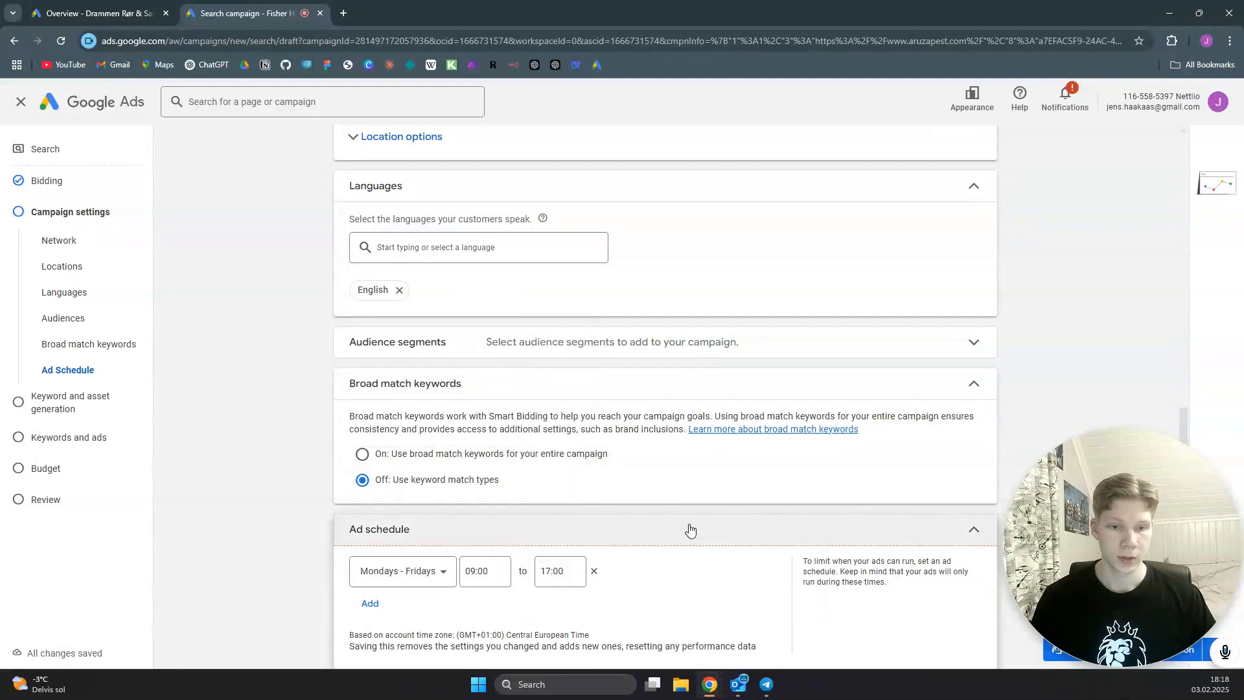
- Finish the campaign settings and continue past keyword and asset generation to the keywords and ads page
{"action": "scroll", "coordinate": [691, 527], "scroll_direction": "down", "scroll_amount": 3}
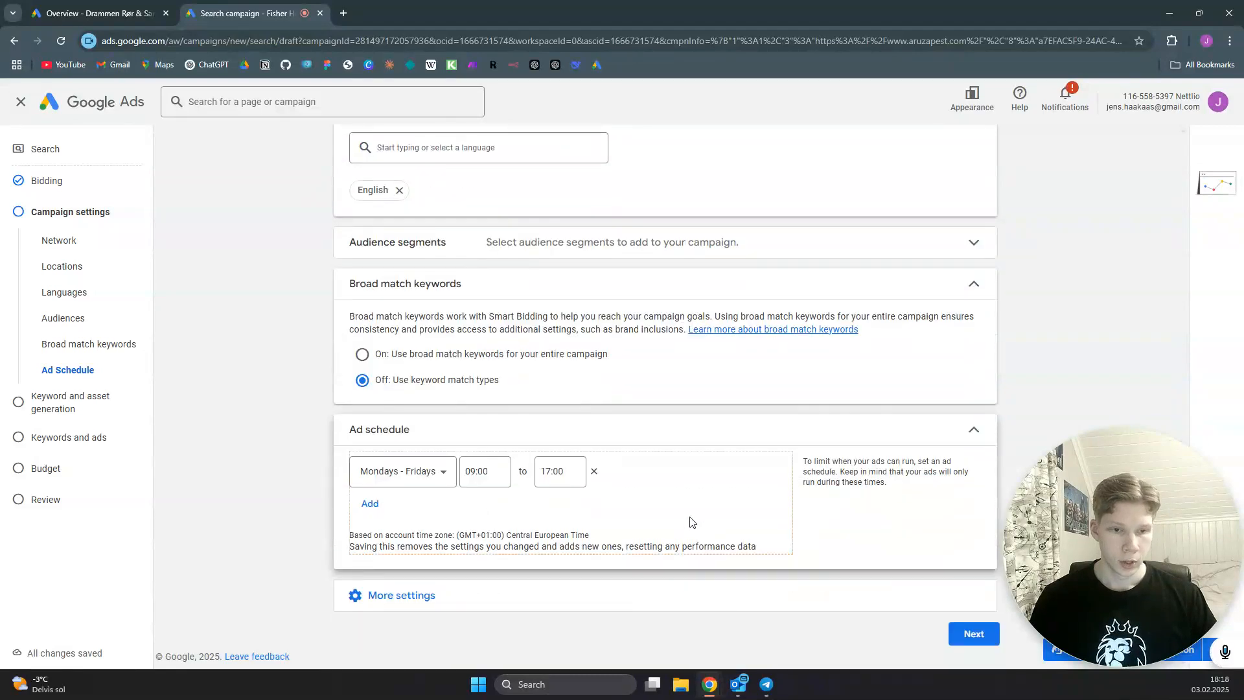
{"action": "left_click", "coordinate": [971, 636]}
{"action": "left_click", "coordinate": [895, 600]}
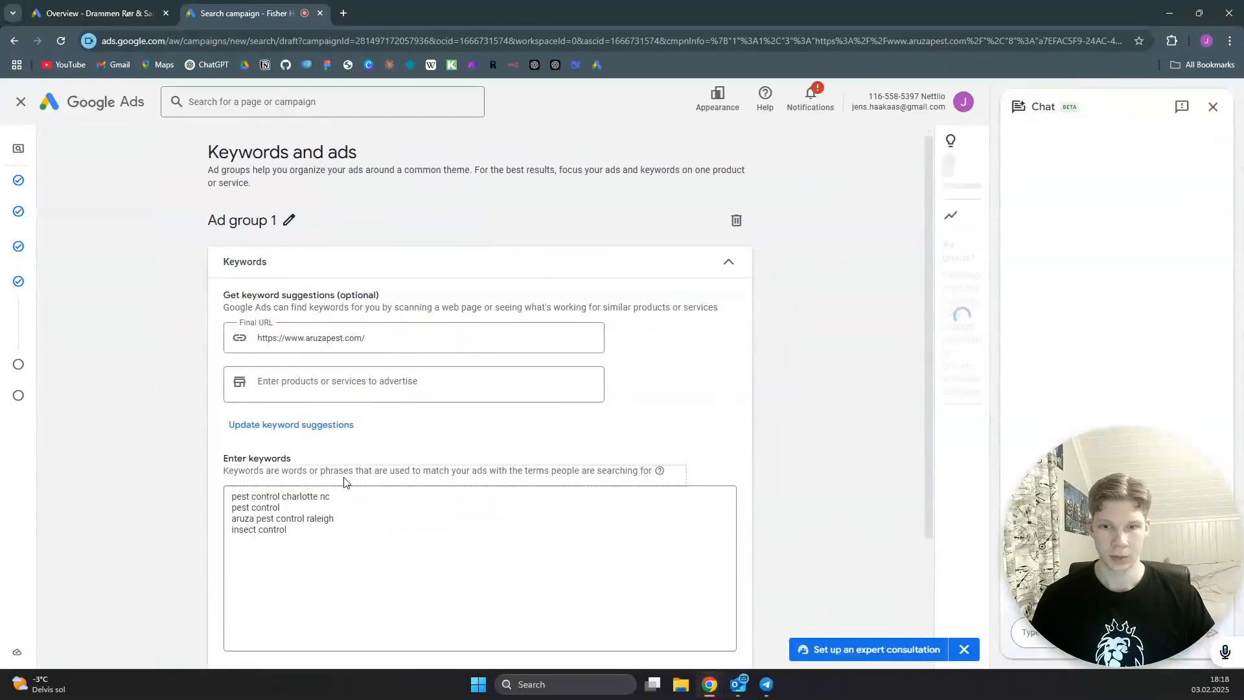
- Rename the first ad group as Pest Control
{"action": "left_click", "coordinate": [287, 220]}
{"action": "left_click_drag", "start_coordinate": [243, 221], "coordinate": [217, 218]}
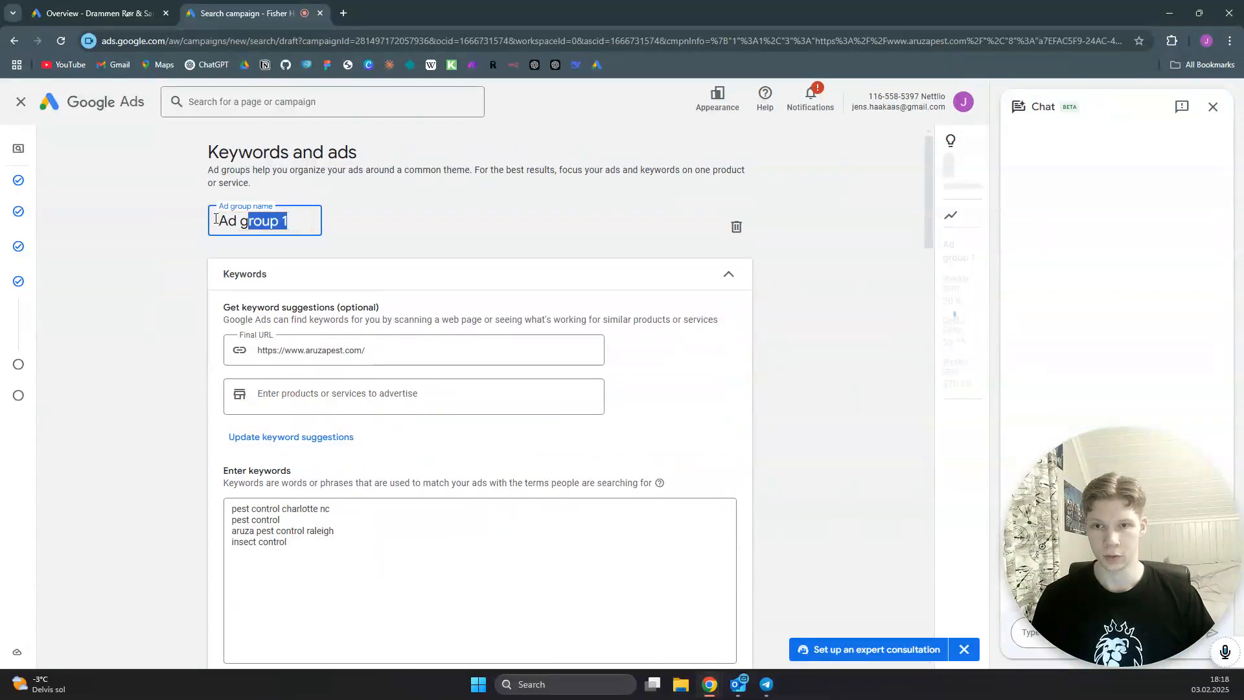
{"action": "type", "text": "Pe"}
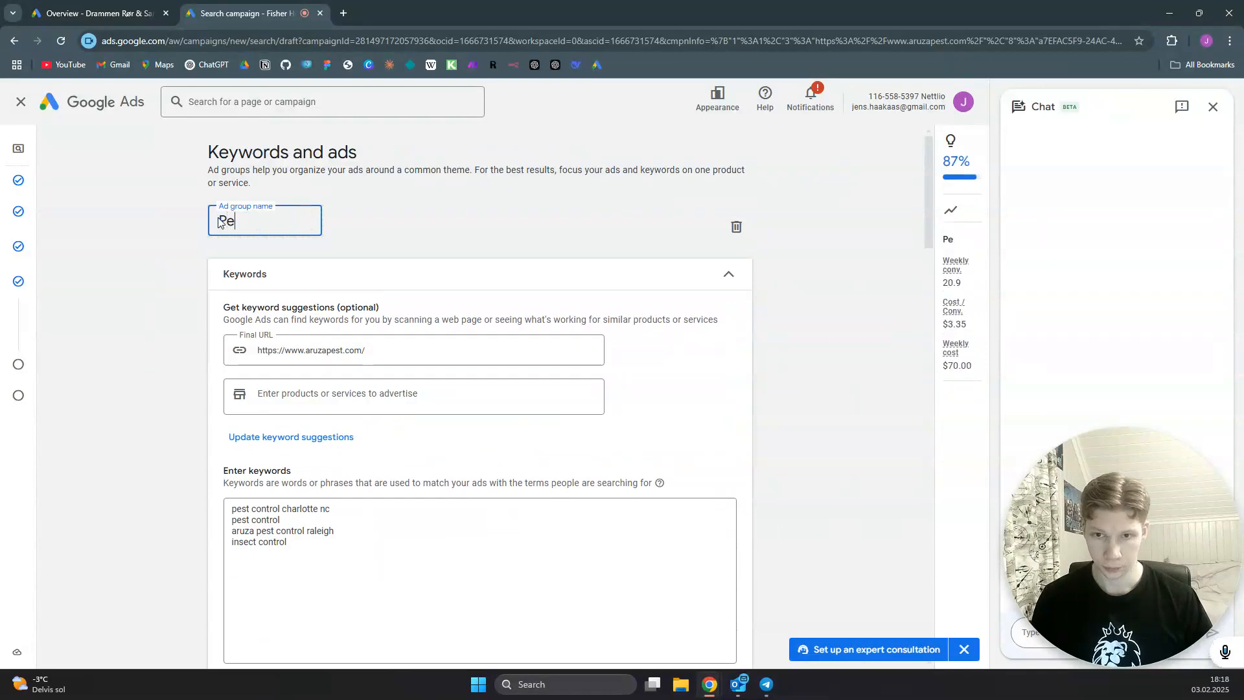
{"action": "type", "text": "st Control"}
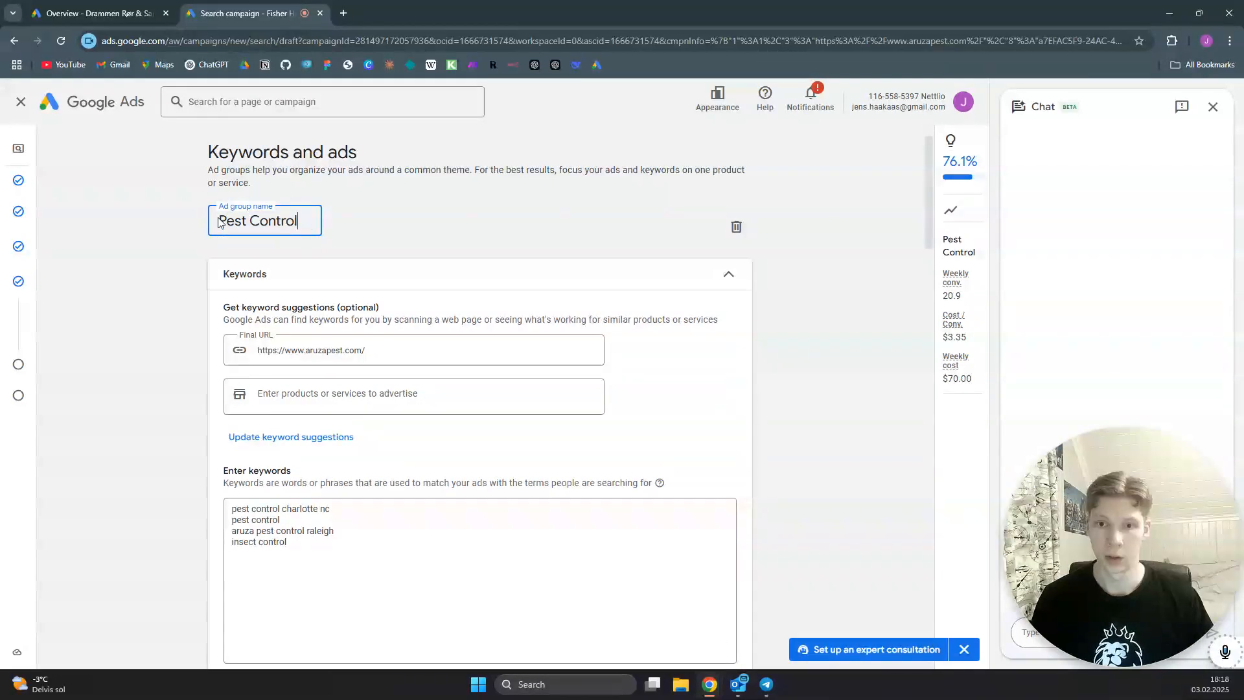
{"action": "left_click", "coordinate": [446, 242]}
- Fill in the ad's display path with pest-control as the first part and charlotte as the second
{"action": "scroll", "coordinate": [336, 446], "scroll_direction": "down", "scroll_amount": 3}
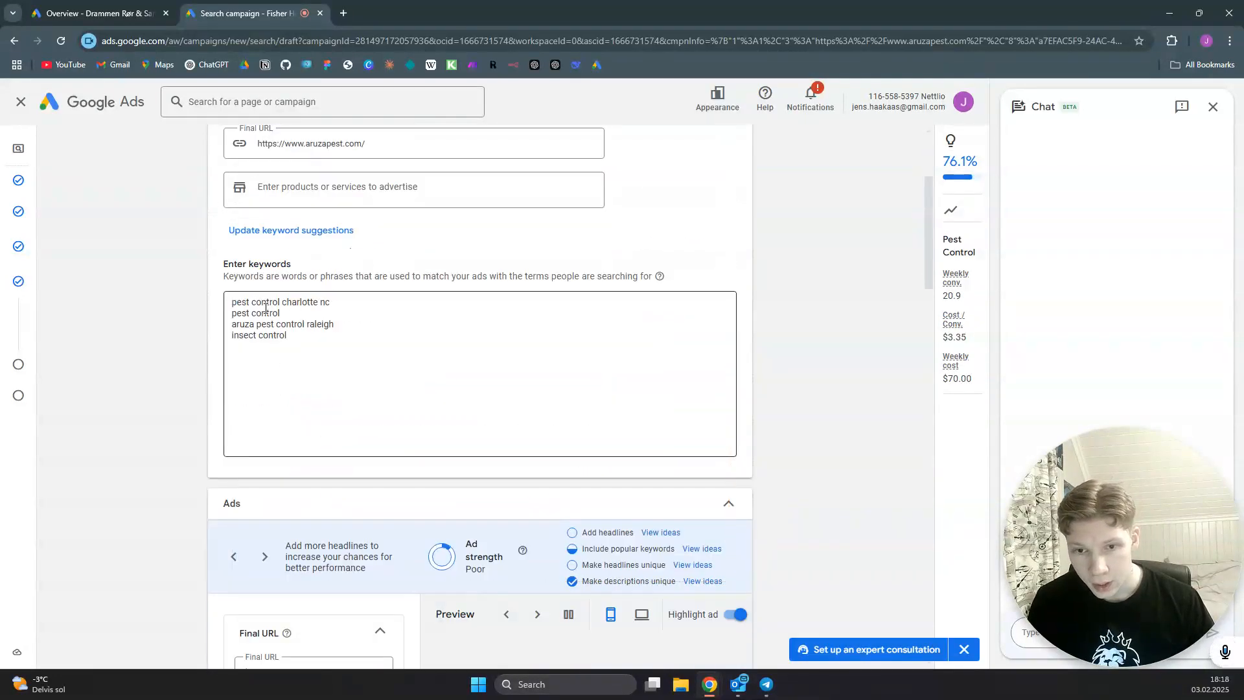
{"action": "scroll", "coordinate": [411, 348], "scroll_direction": "down", "scroll_amount": 3}
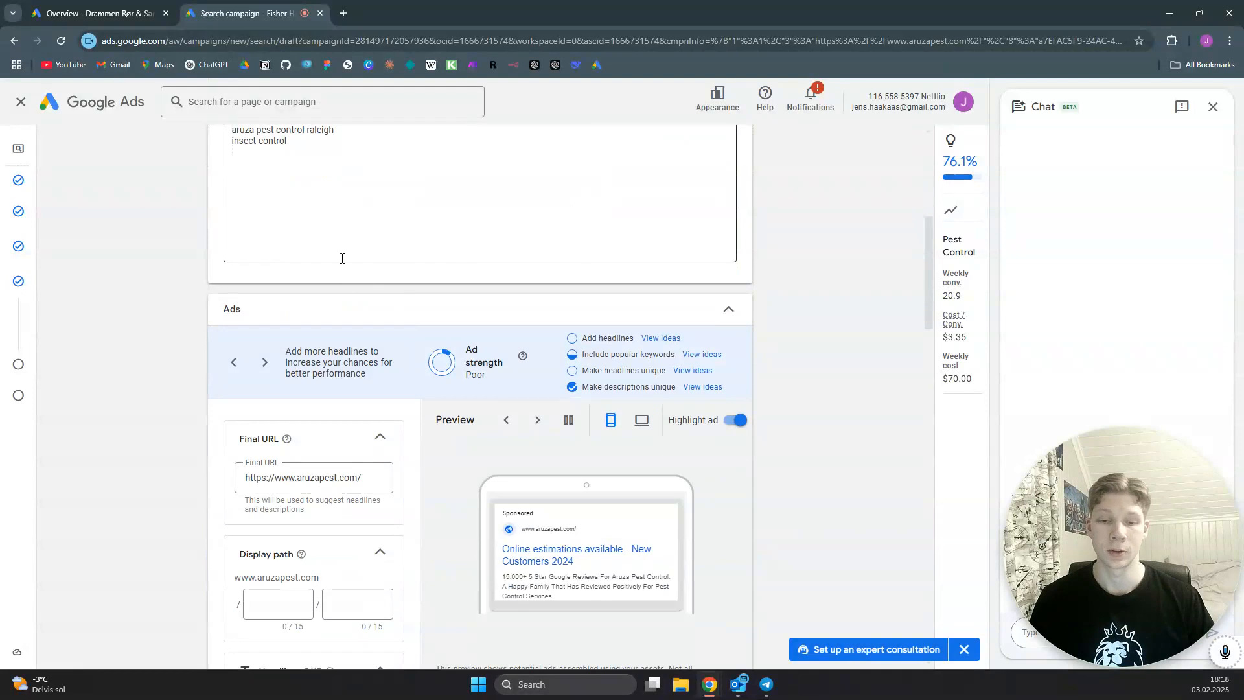
{"action": "scroll", "coordinate": [366, 325], "scroll_direction": "down", "scroll_amount": 2}
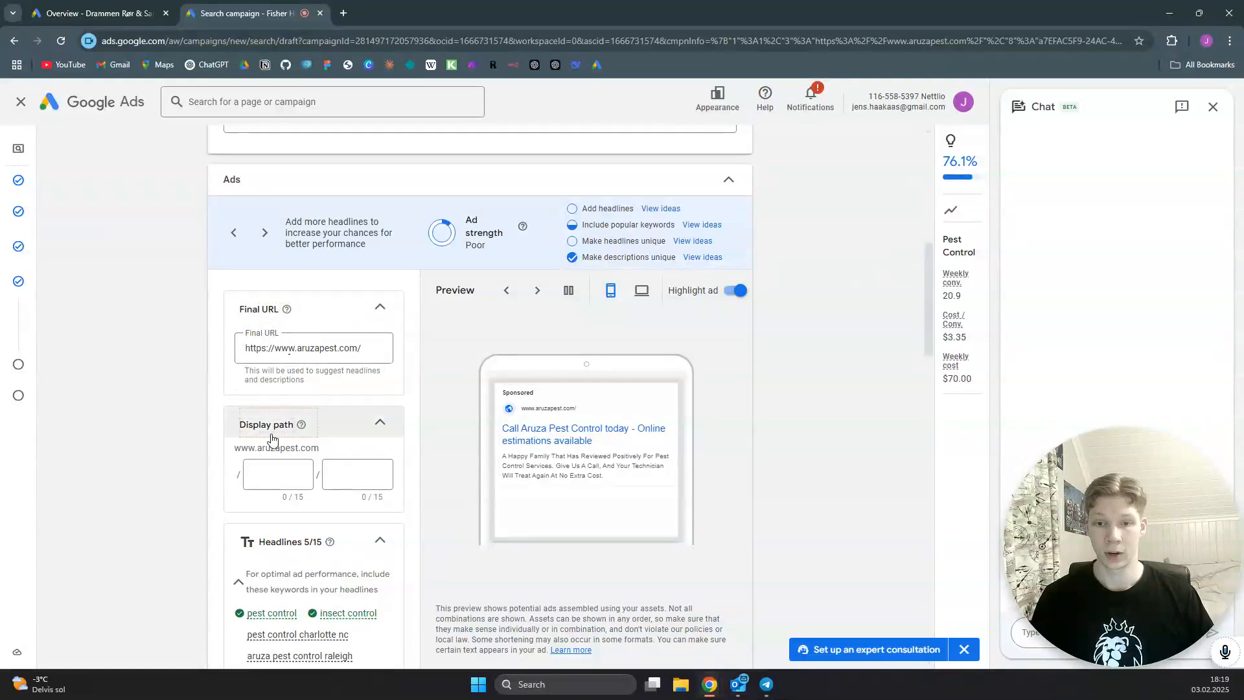
{"action": "left_click", "coordinate": [287, 471]}
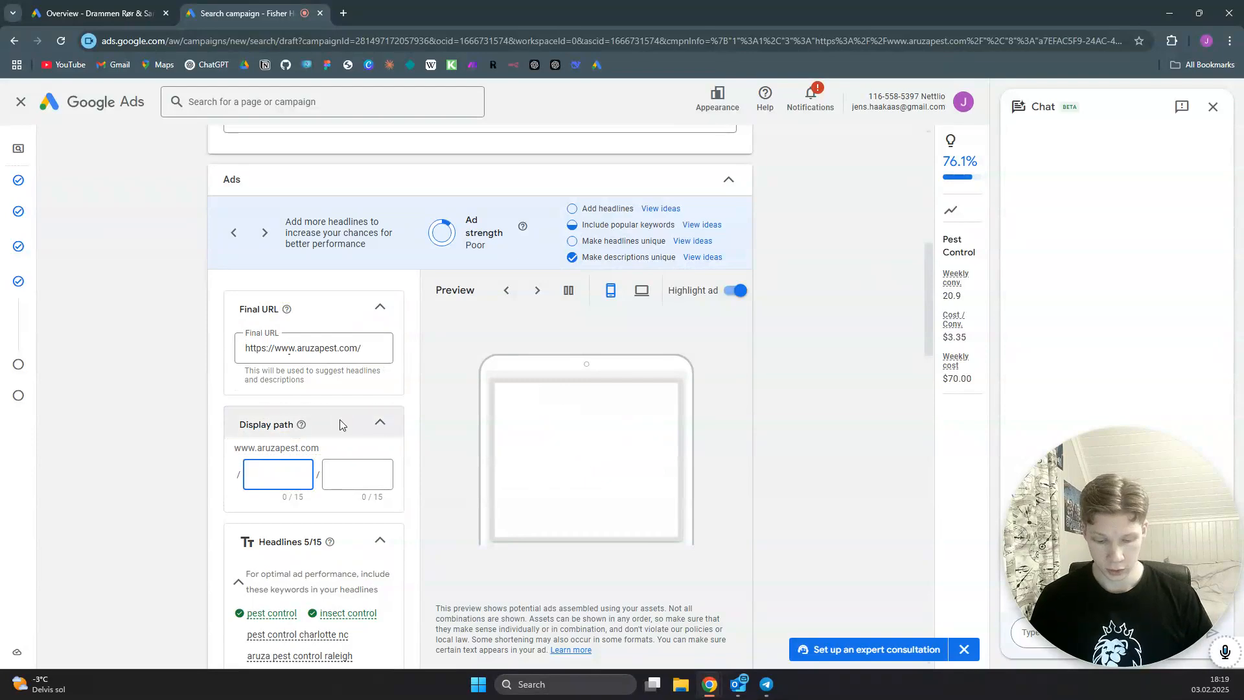
{"action": "type", "text": "pest-control"}
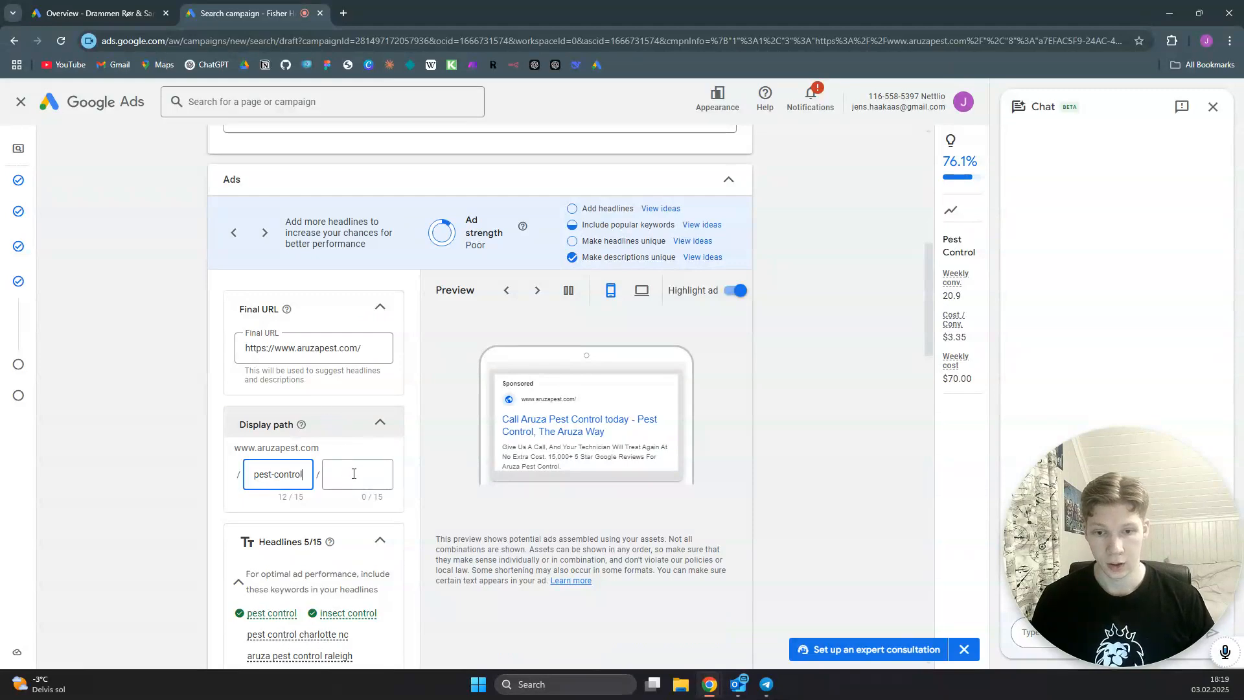
{"action": "left_click", "coordinate": [353, 474]}
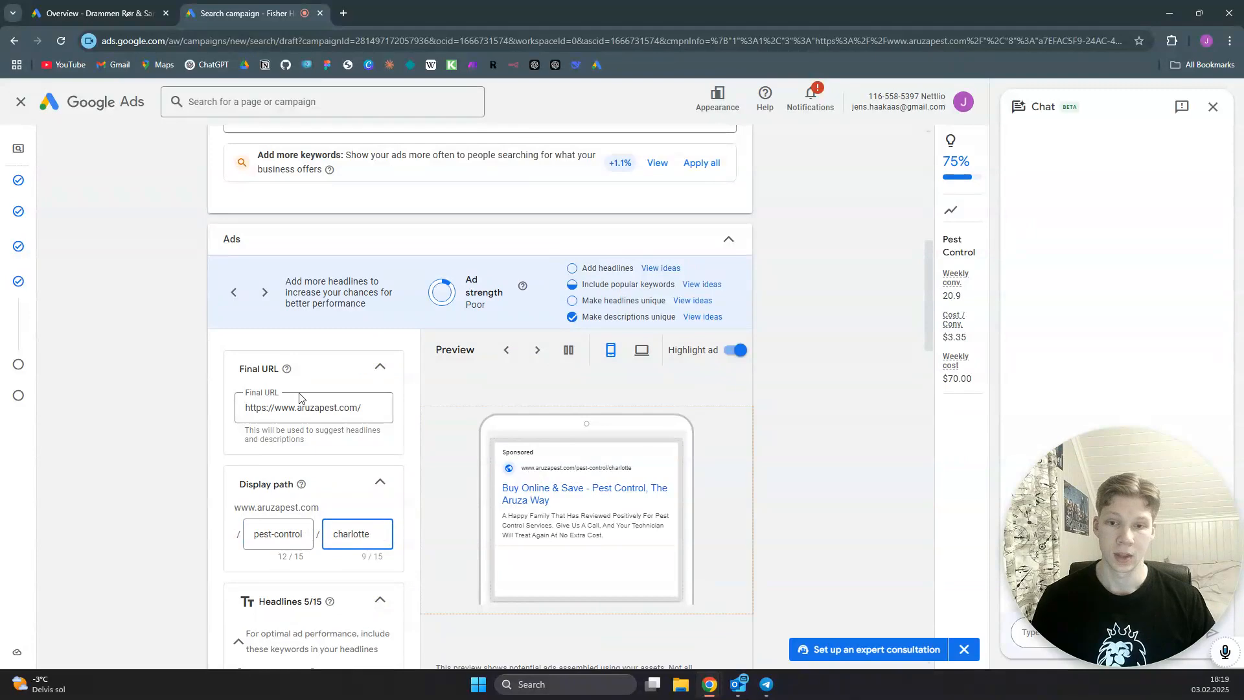
- Pin the "#1 Pest Control in Charlotte" and "Best Pest Control in Charlotte" headlines to show only in position 1
{"action": "scroll", "coordinate": [330, 465], "scroll_direction": "down", "scroll_amount": 6}
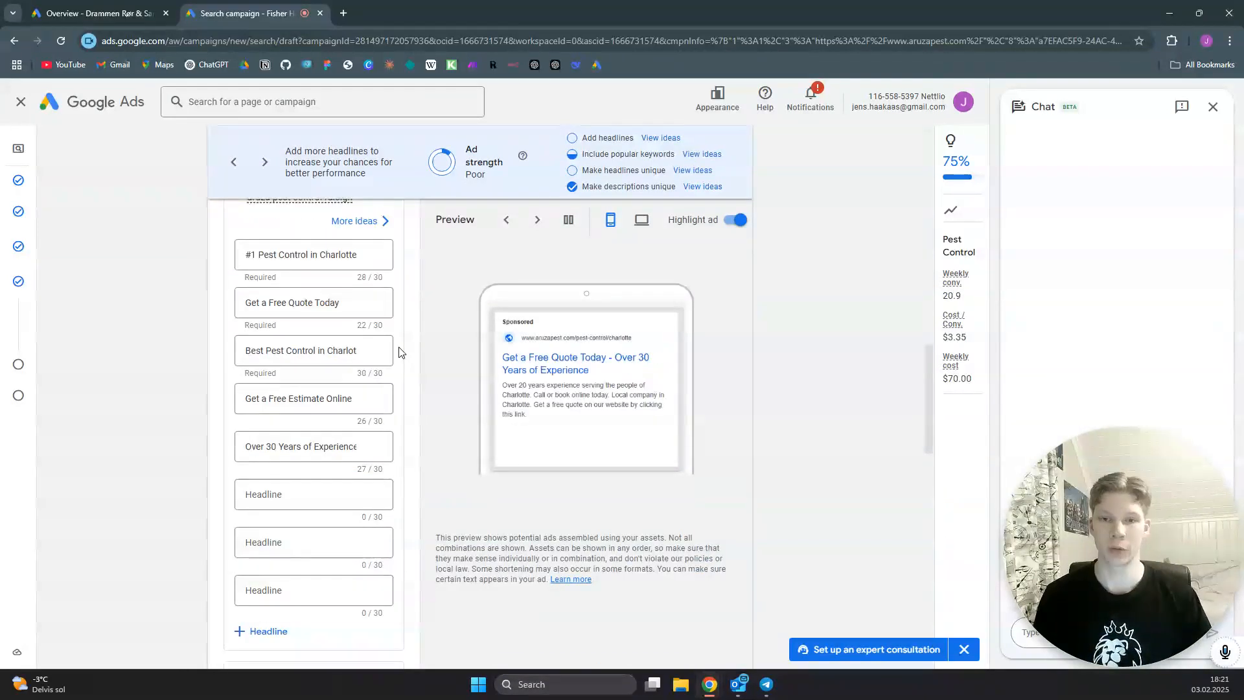
{"action": "mouse_move", "coordinate": [377, 259]}
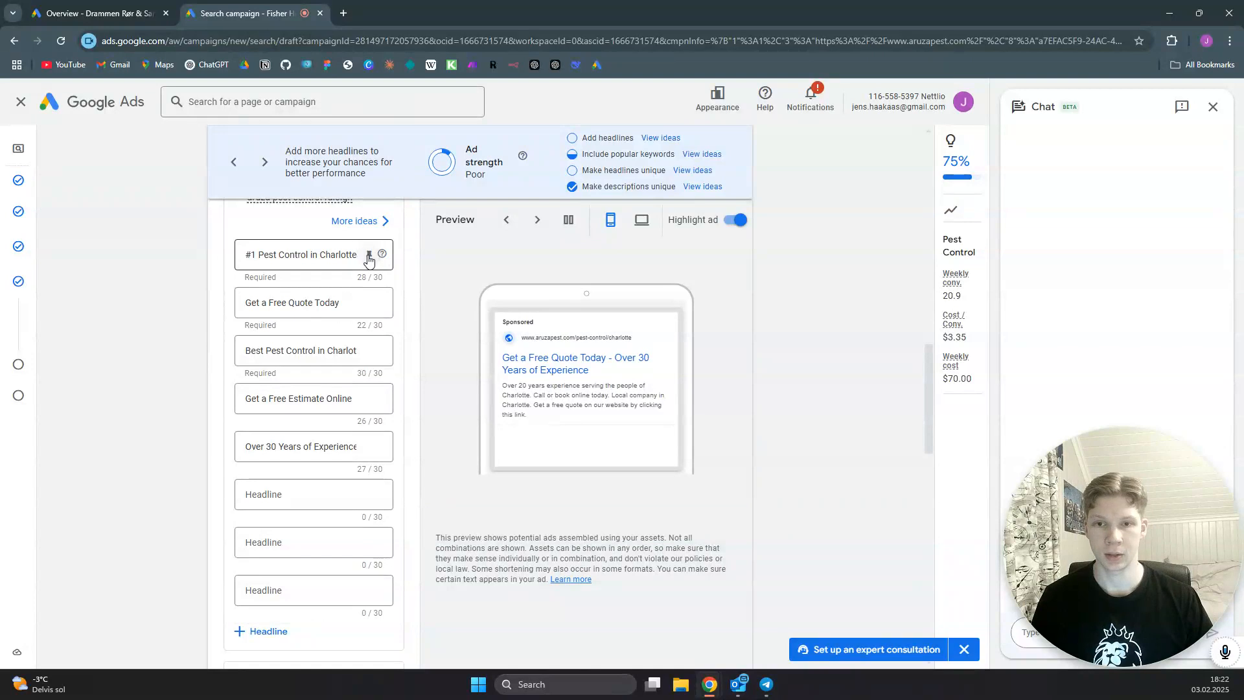
{"action": "left_click", "coordinate": [368, 255]}
{"action": "left_click", "coordinate": [485, 412]}
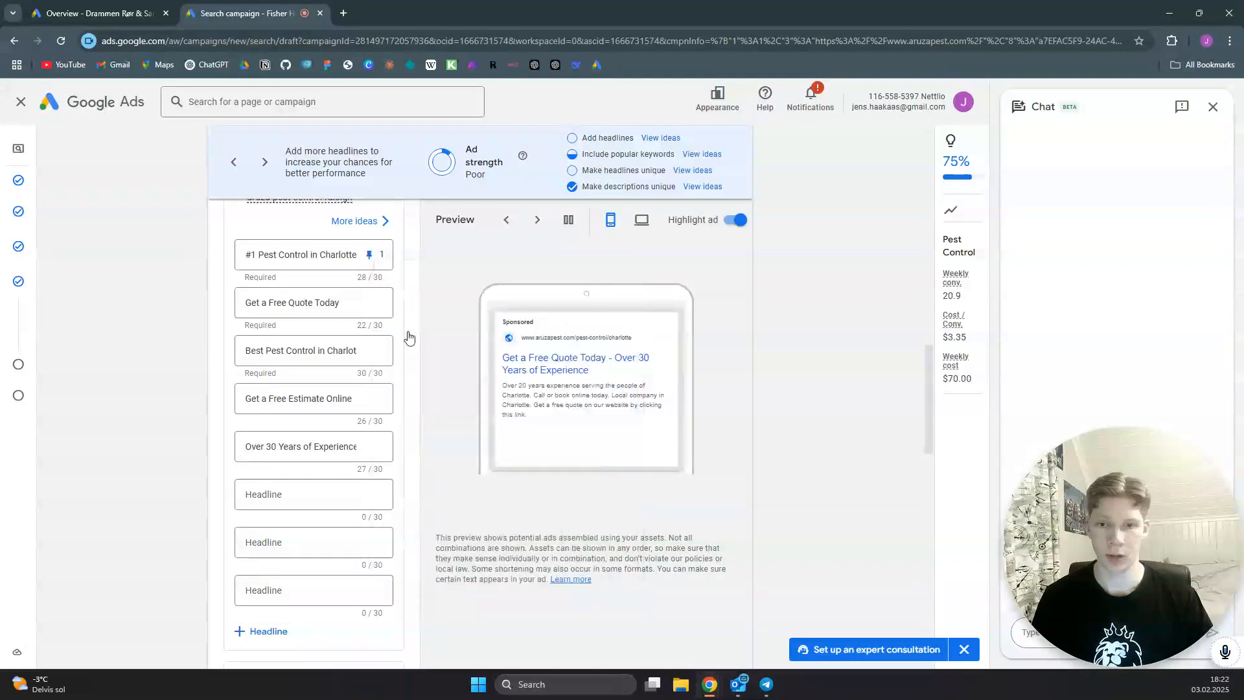
{"action": "left_click", "coordinate": [369, 351]}
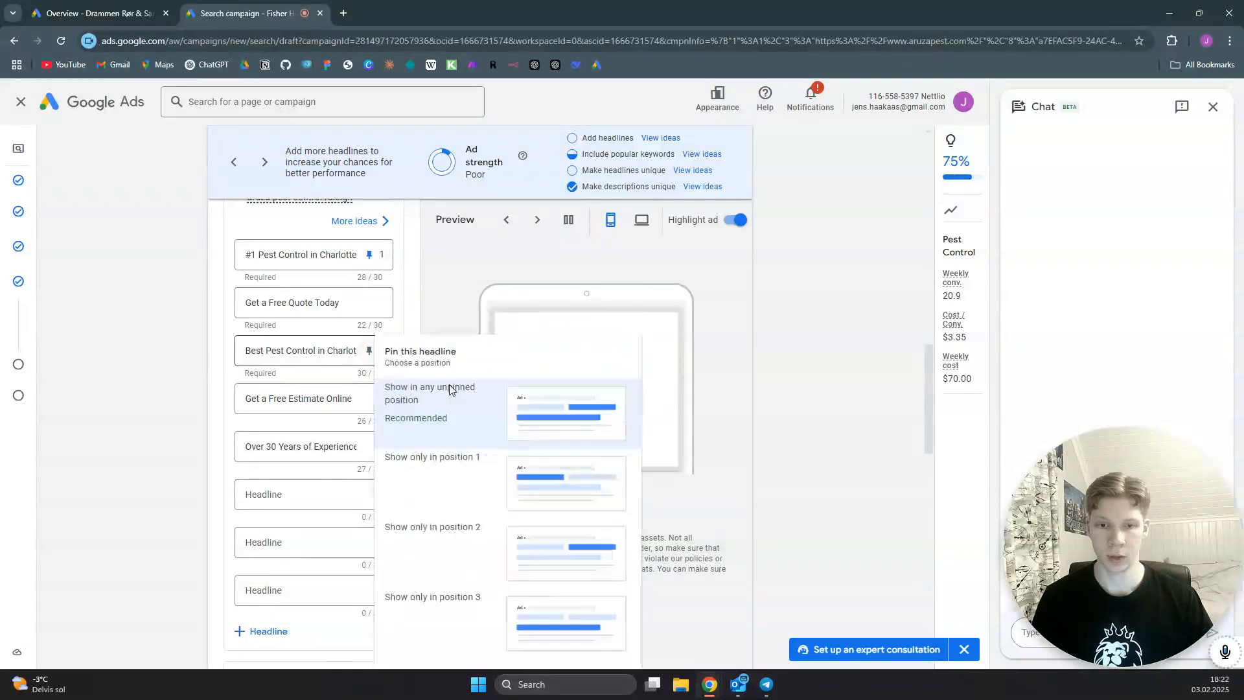
{"action": "left_click", "coordinate": [470, 483]}
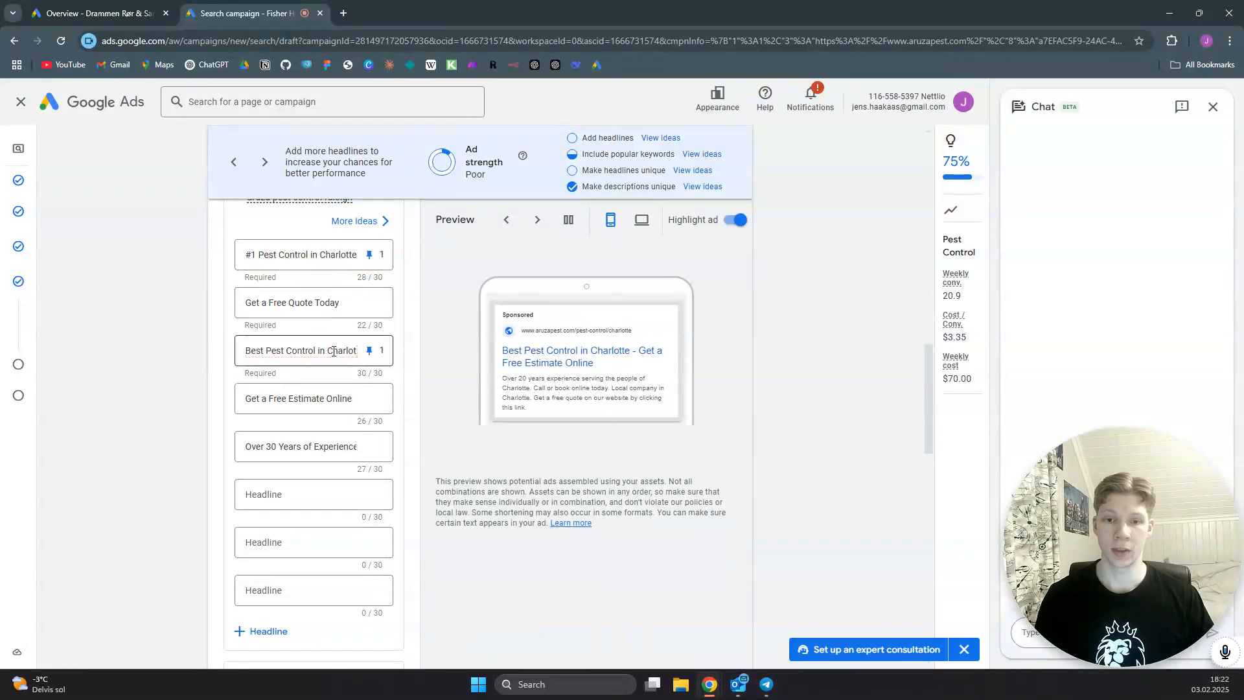
{"action": "scroll", "coordinate": [410, 333], "scroll_direction": "down", "scroll_amount": 7}
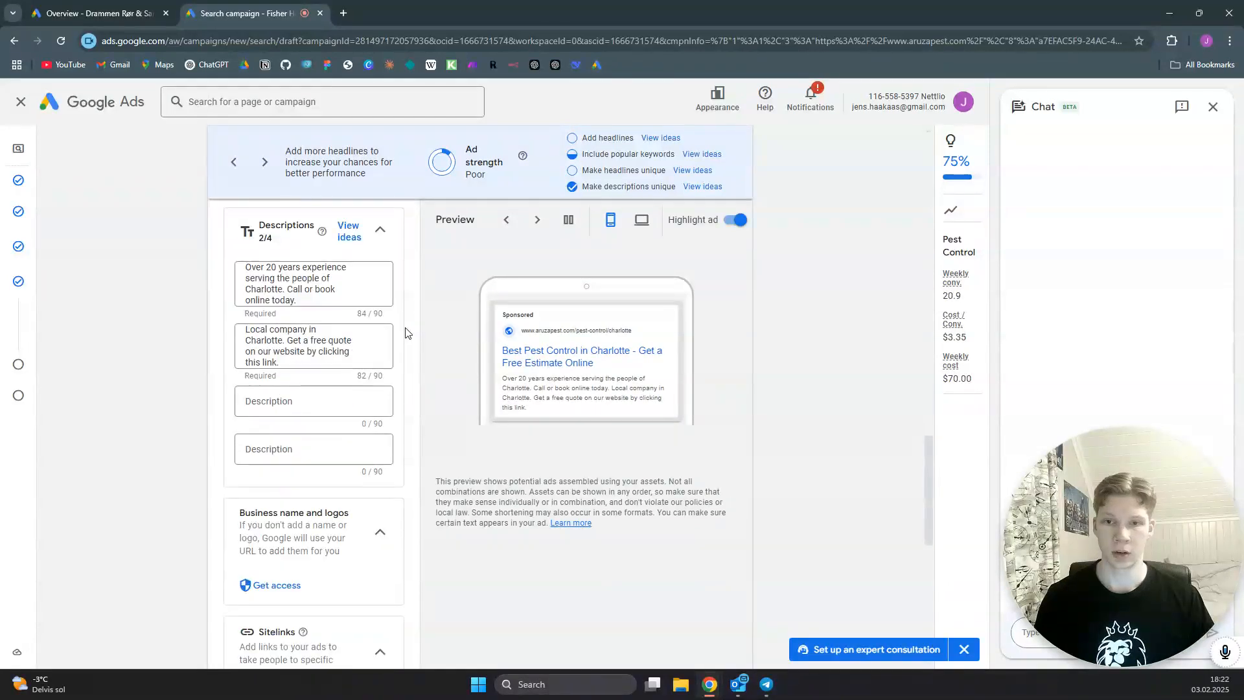
{"action": "scroll", "coordinate": [407, 332], "scroll_direction": "up", "scroll_amount": 1}
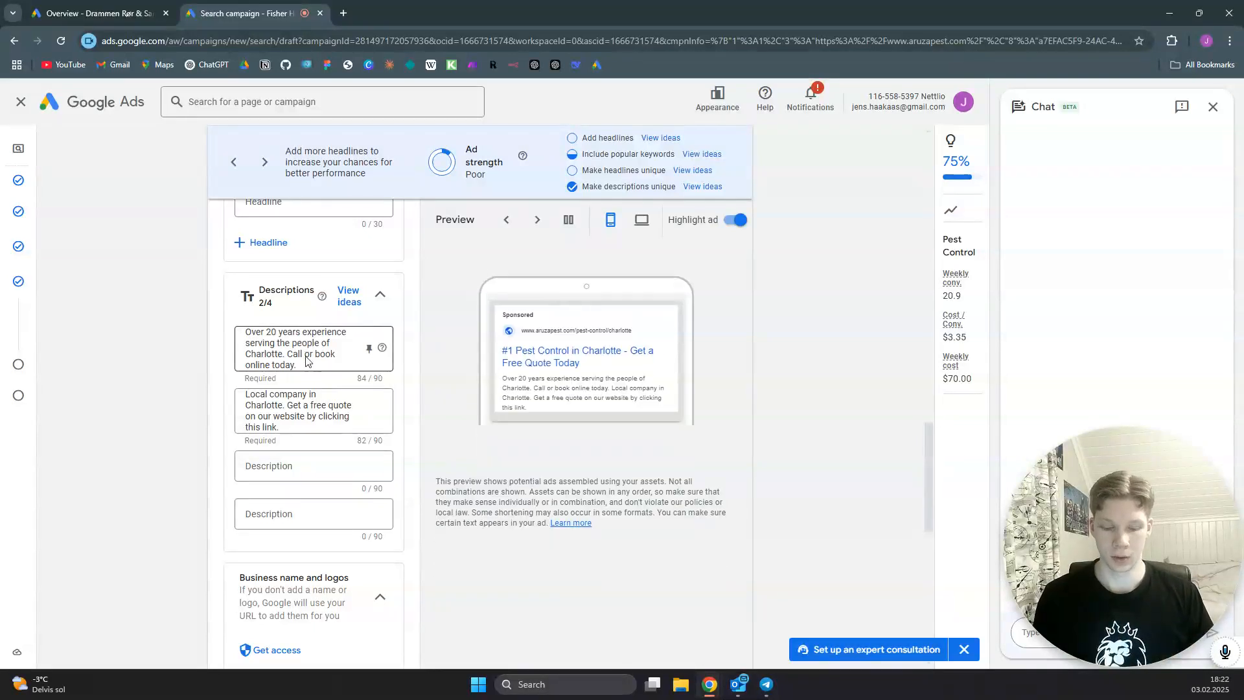
{"action": "scroll", "coordinate": [407, 365], "scroll_direction": "down", "scroll_amount": 5}
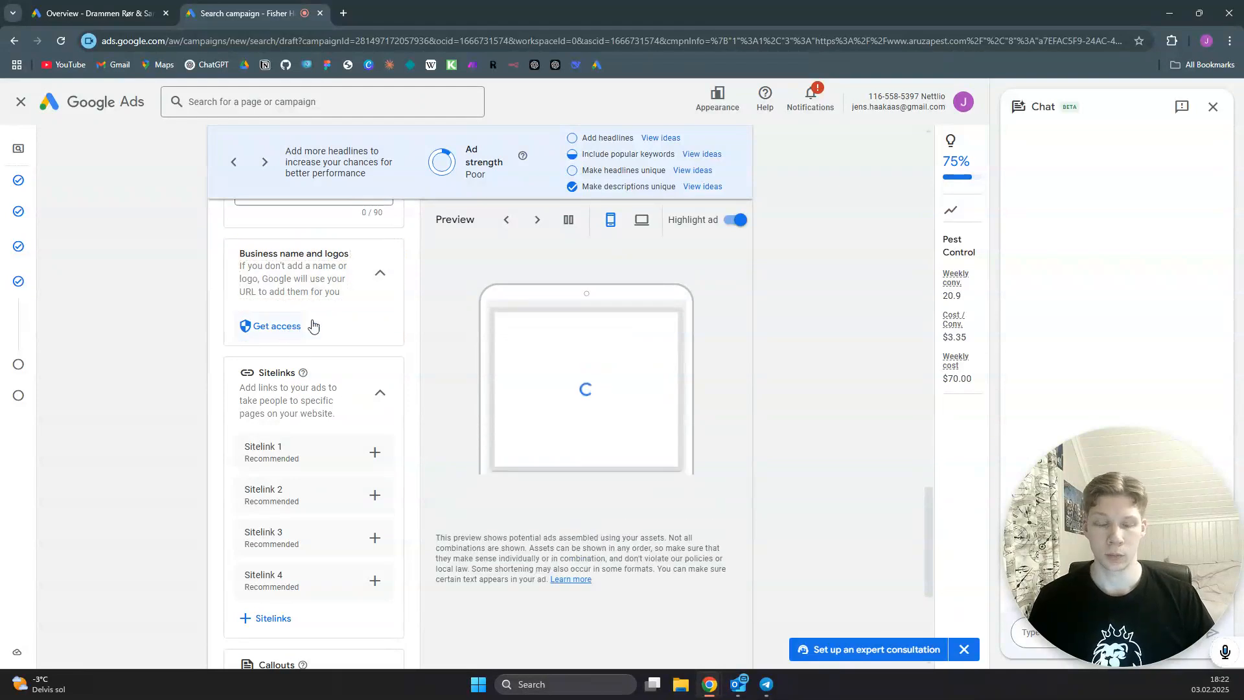
{"action": "scroll", "coordinate": [298, 353], "scroll_direction": "down", "scroll_amount": 1}
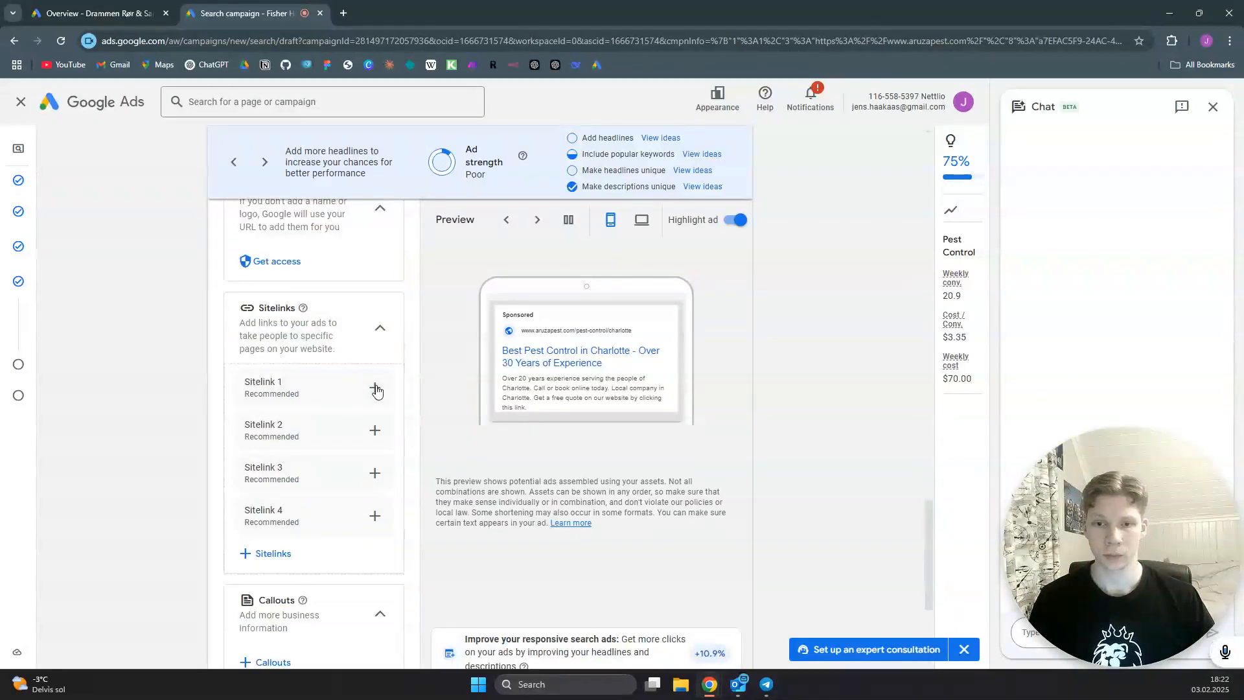
{"action": "left_click", "coordinate": [330, 389]}
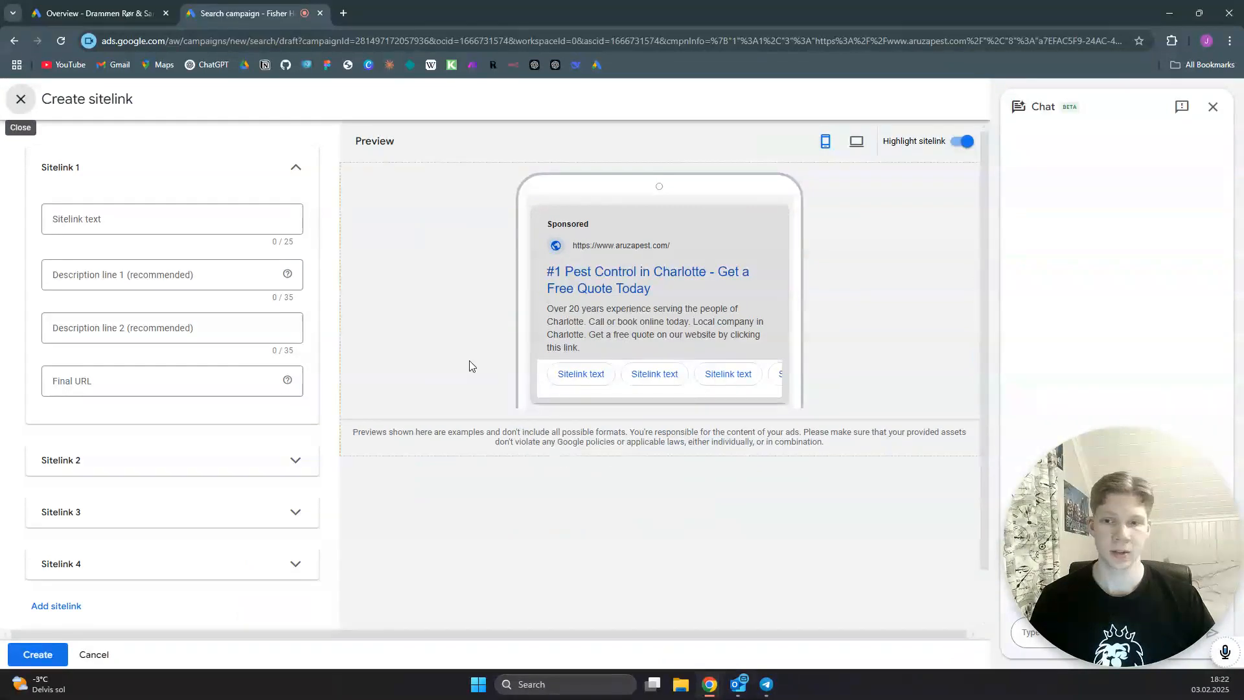
{"action": "left_click", "coordinate": [151, 219]}
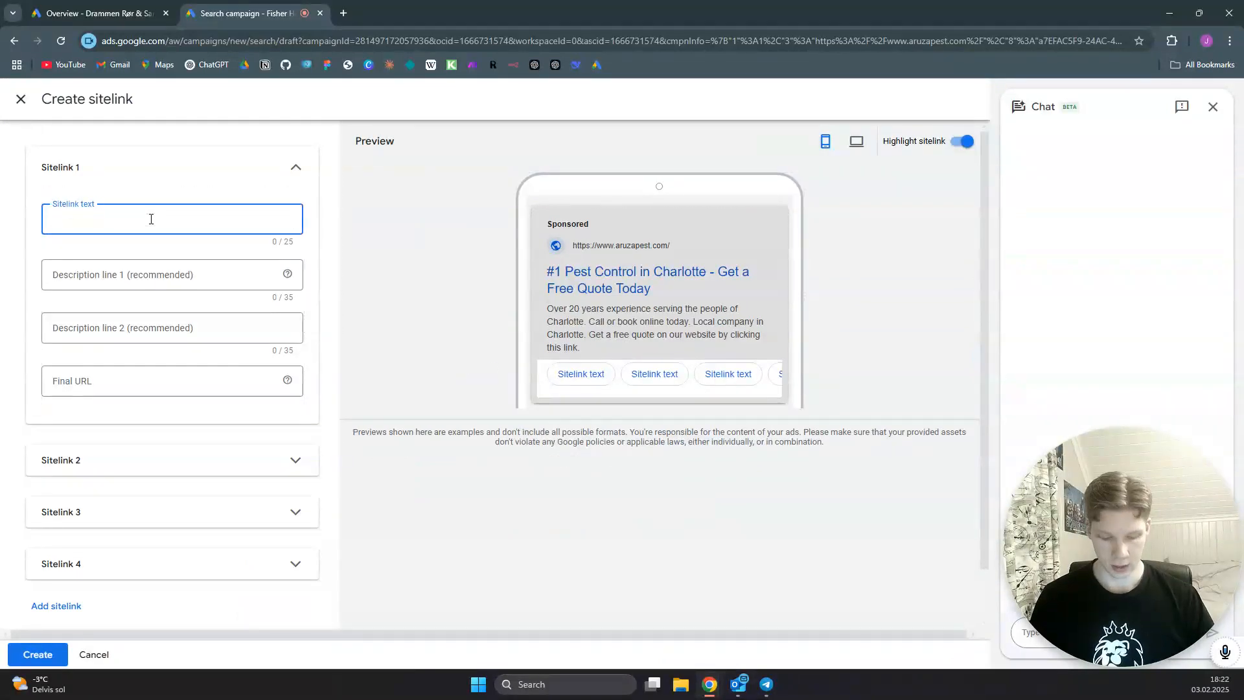
{"action": "type", "text": "Pricces"}
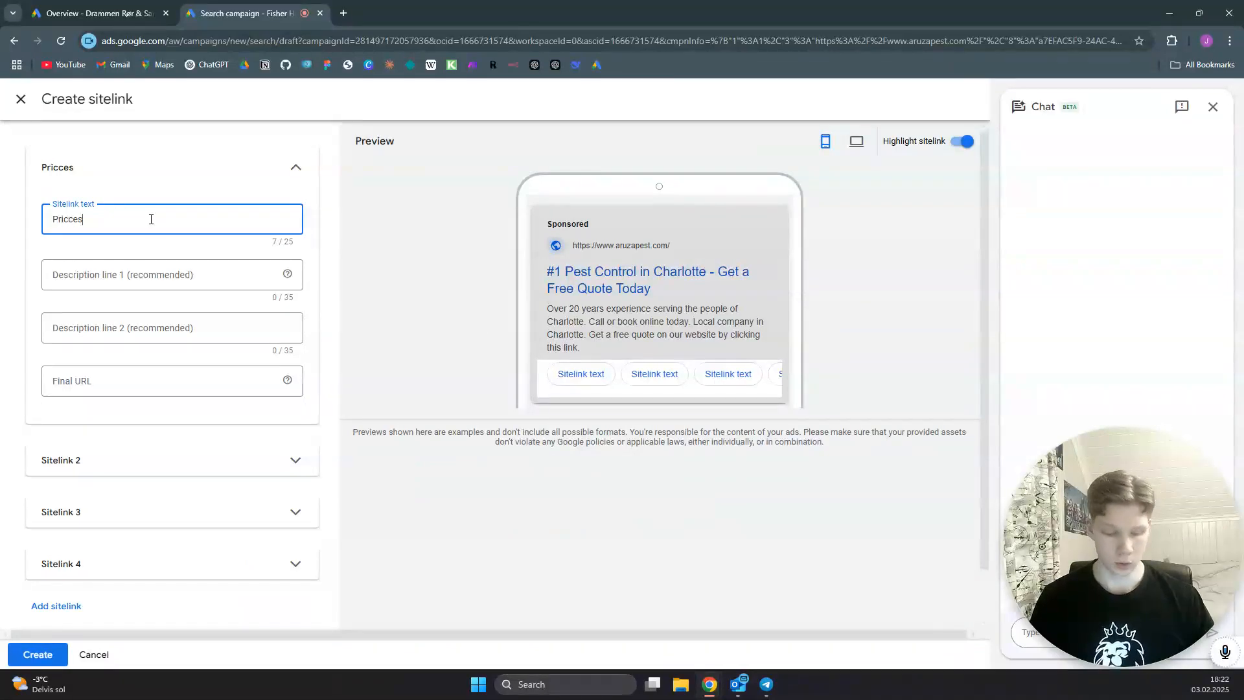
{"action": "key", "text": "BackSpace"}
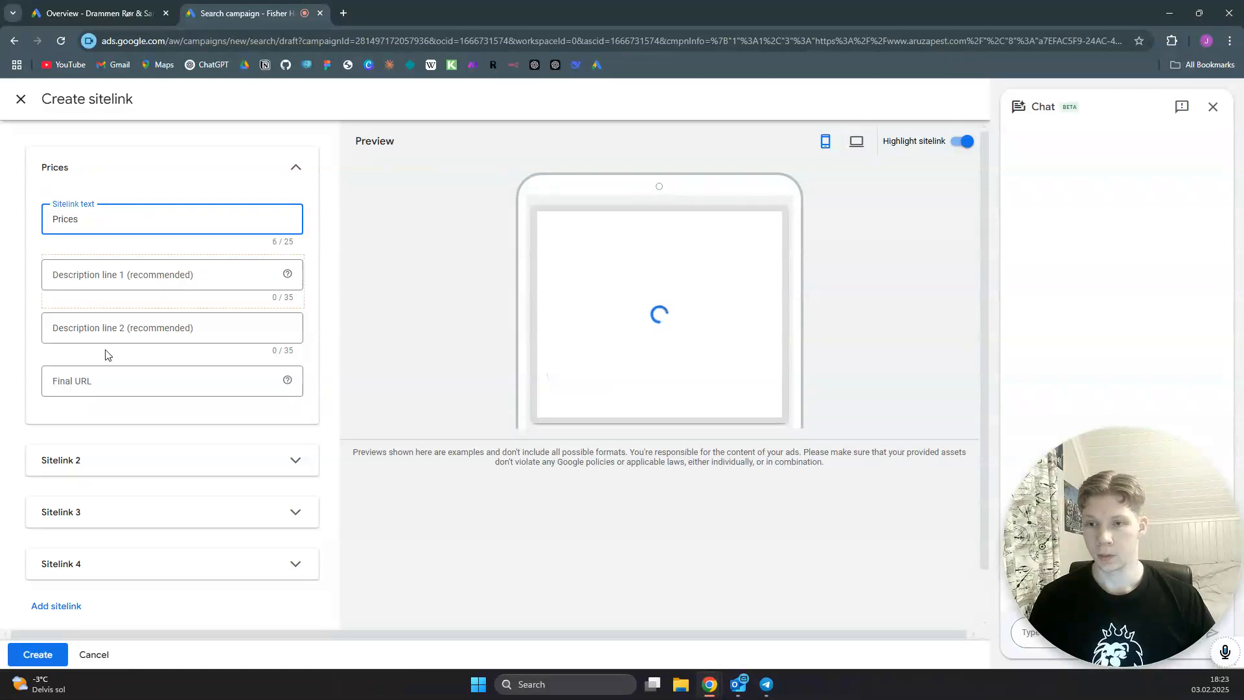
{"action": "left_click", "coordinate": [120, 385]}
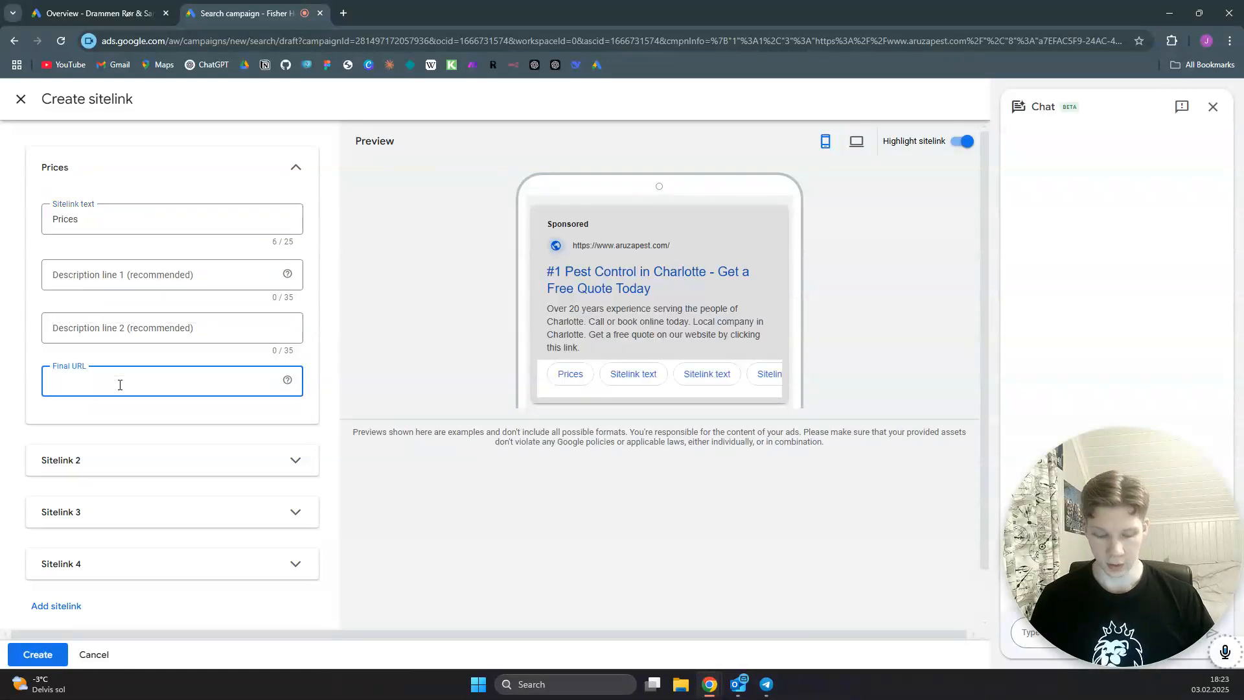
{"action": "type", "text": "https://www.aruzapest.com/"}
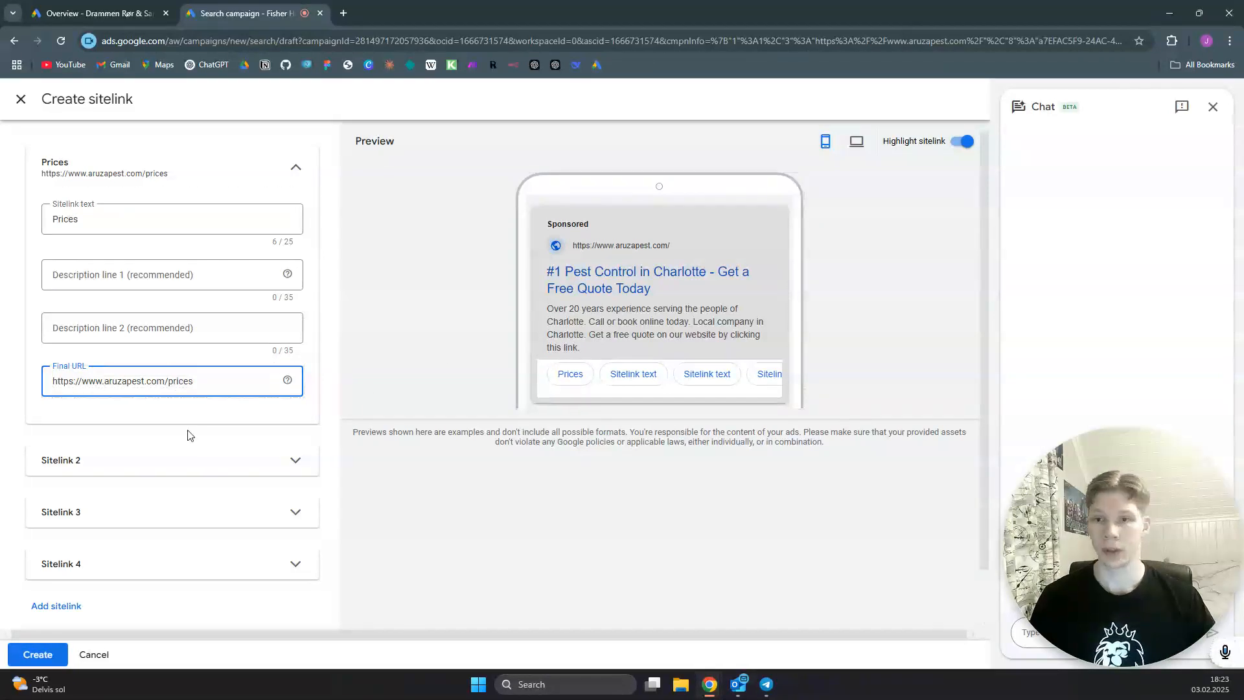
{"action": "left_click", "coordinate": [171, 470]}
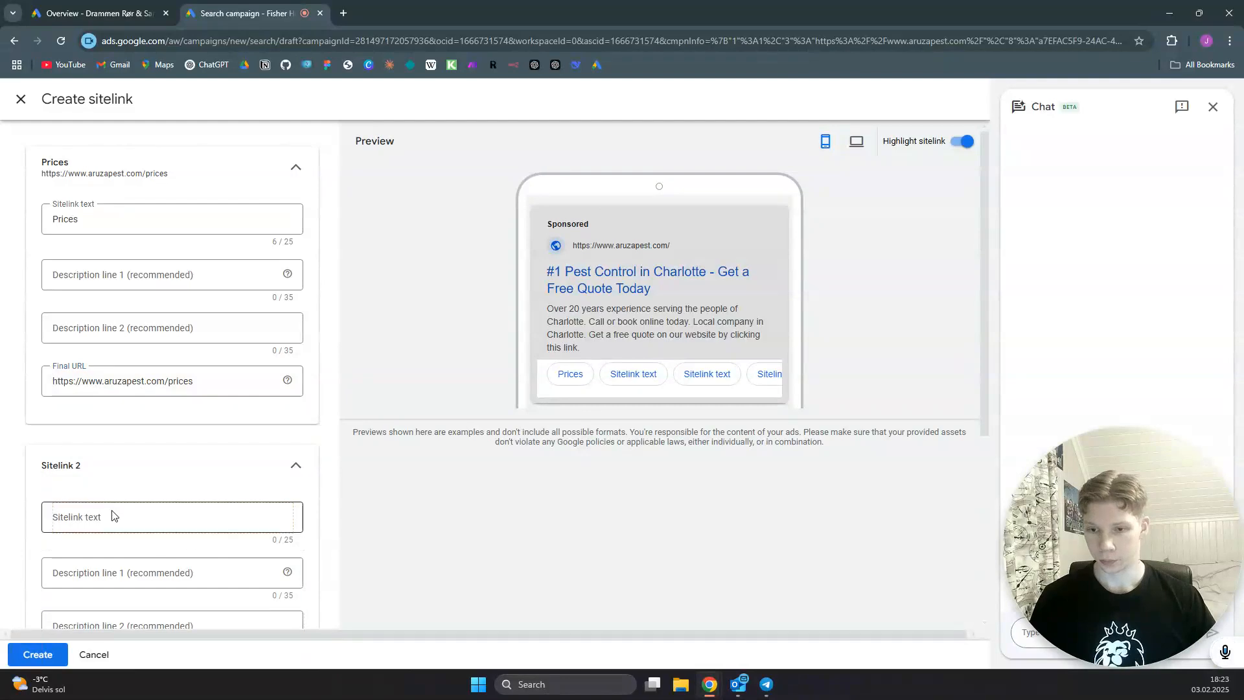
{"action": "left_click", "coordinate": [113, 513]}
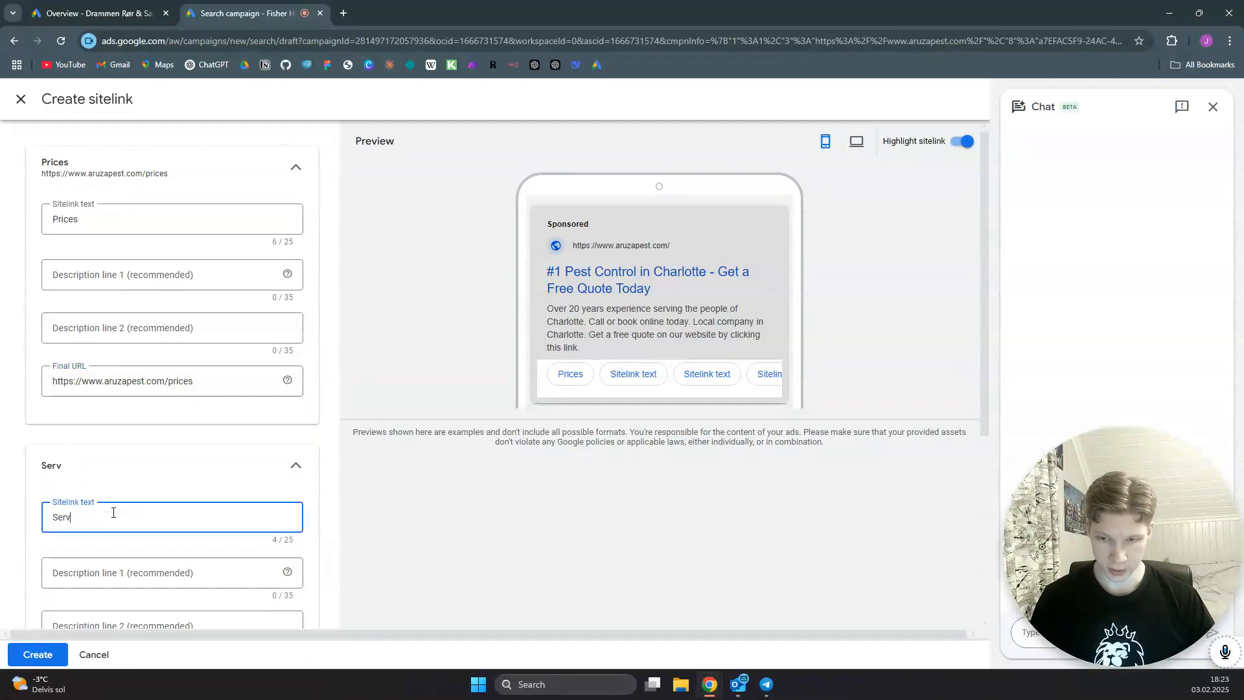
{"action": "scroll", "coordinate": [149, 454], "scroll_direction": "down", "scroll_amount": 5}
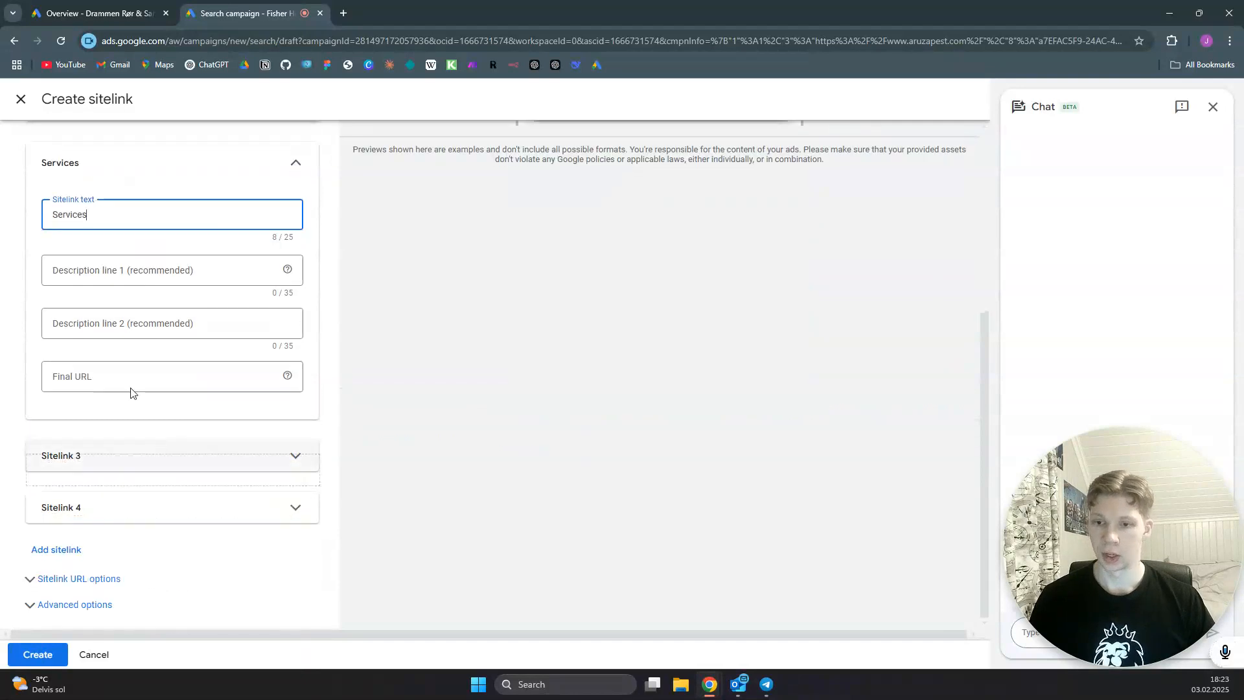
{"action": "left_click", "coordinate": [127, 374]}
{"action": "type", "text": "https://www.aruzapest.com/"}
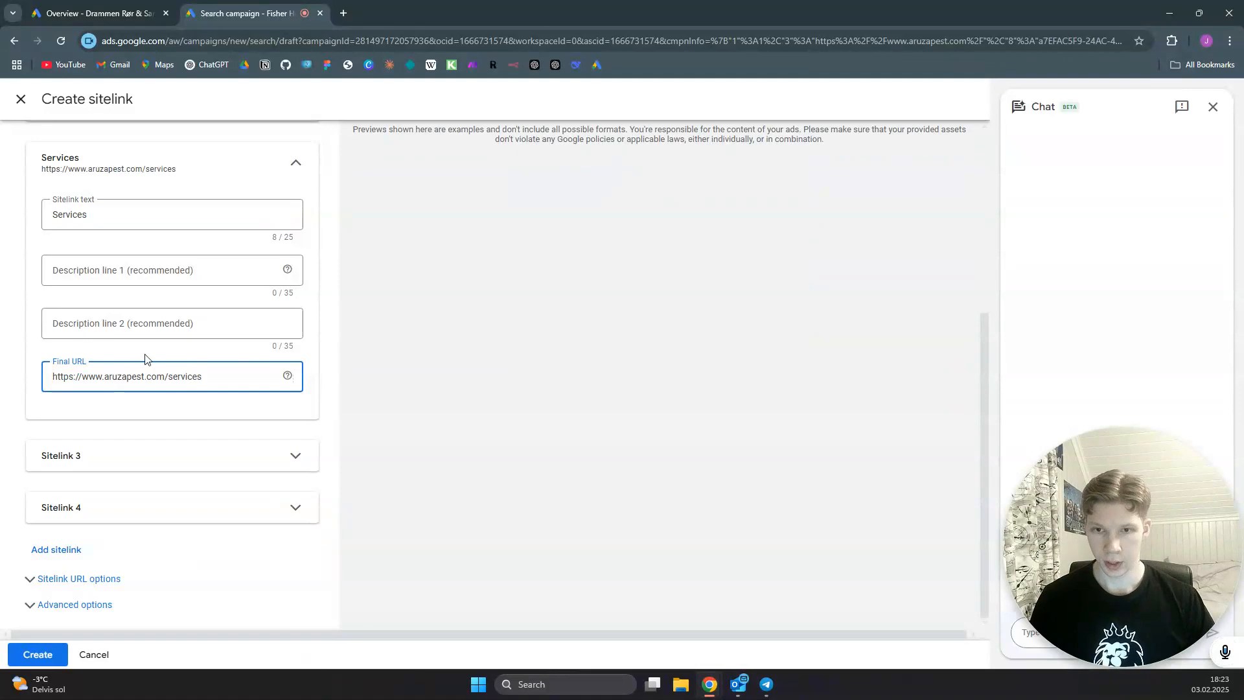
{"action": "left_click", "coordinate": [296, 163]}
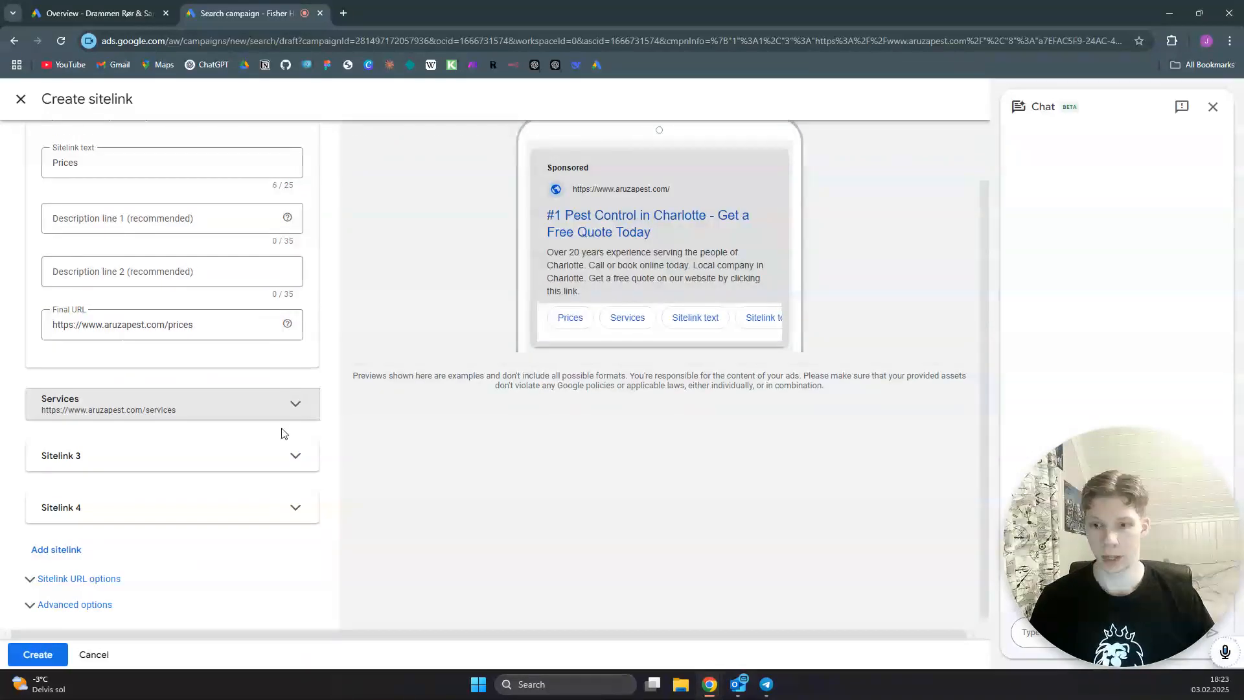
{"action": "left_click", "coordinate": [292, 456]}
{"action": "left_click", "coordinate": [113, 511]}
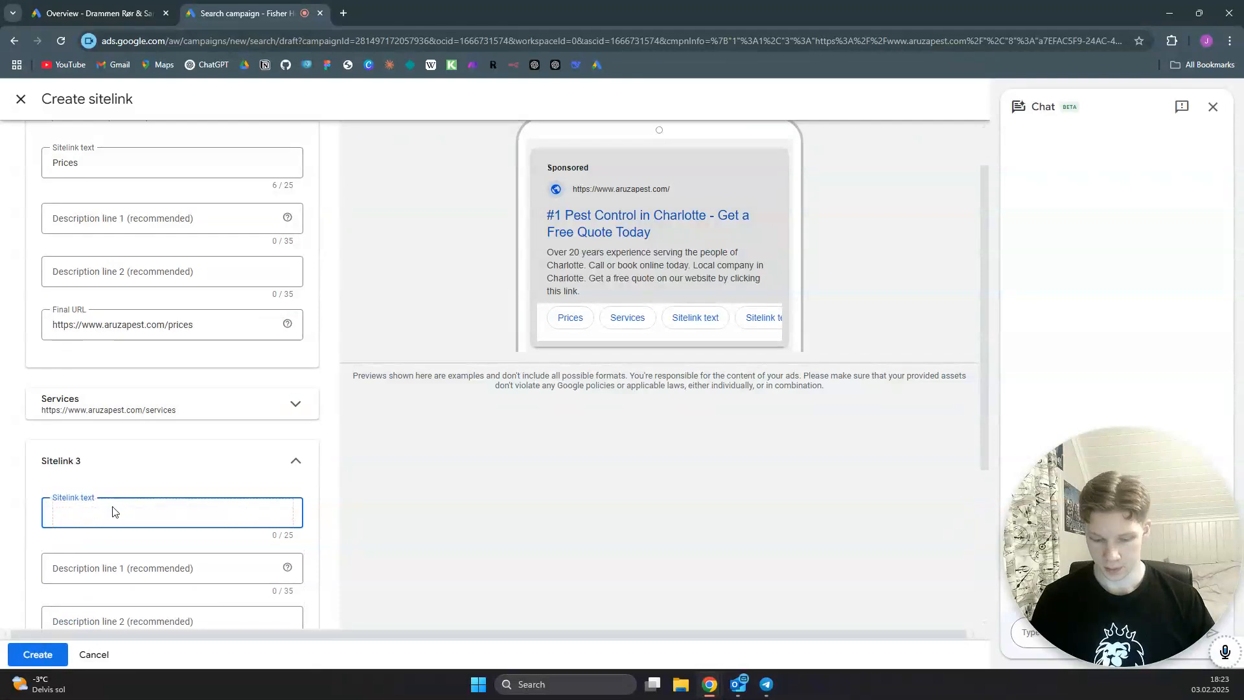
{"action": "type", "text": "Service"}
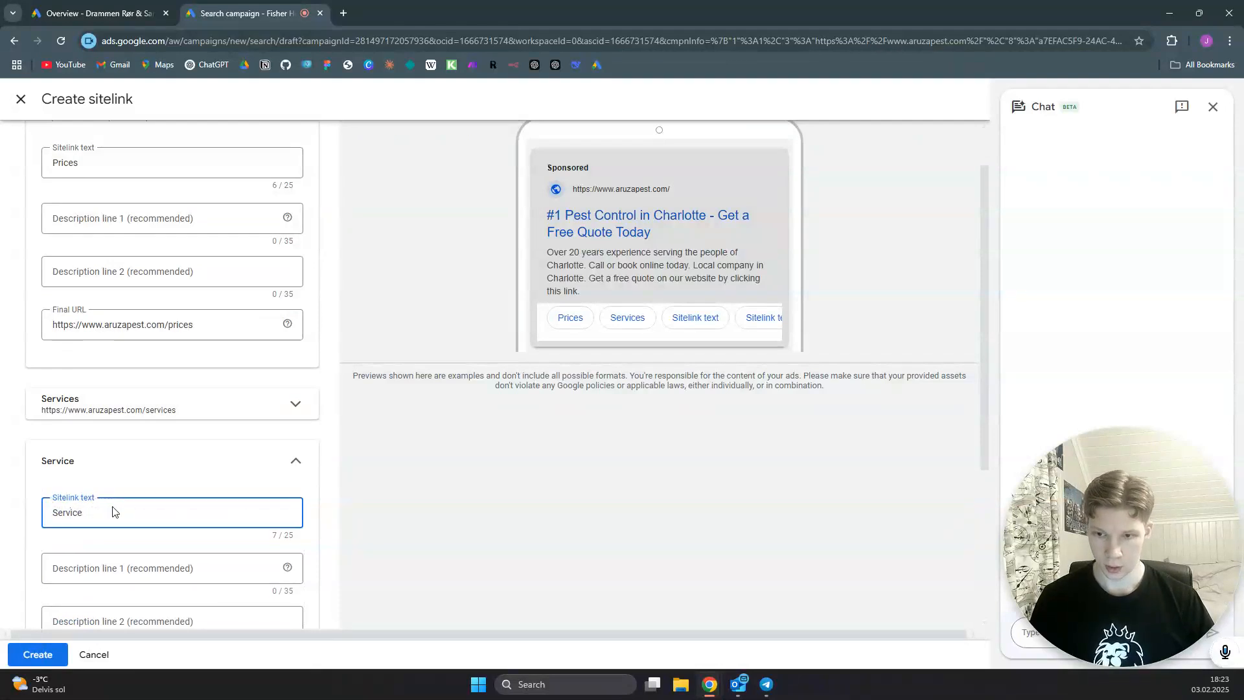
{"action": "type", "text": " Areas"}
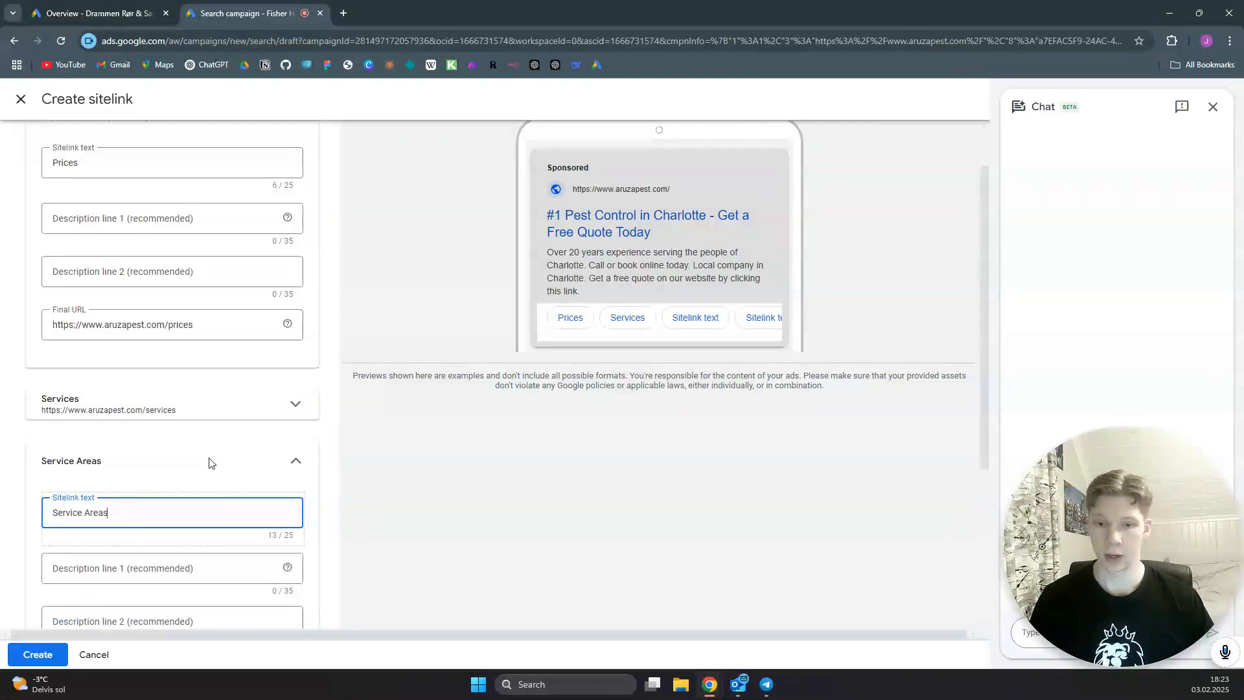
{"action": "scroll", "coordinate": [311, 461], "scroll_direction": "down", "scroll_amount": 3}
{"action": "left_click", "coordinate": [187, 482]}
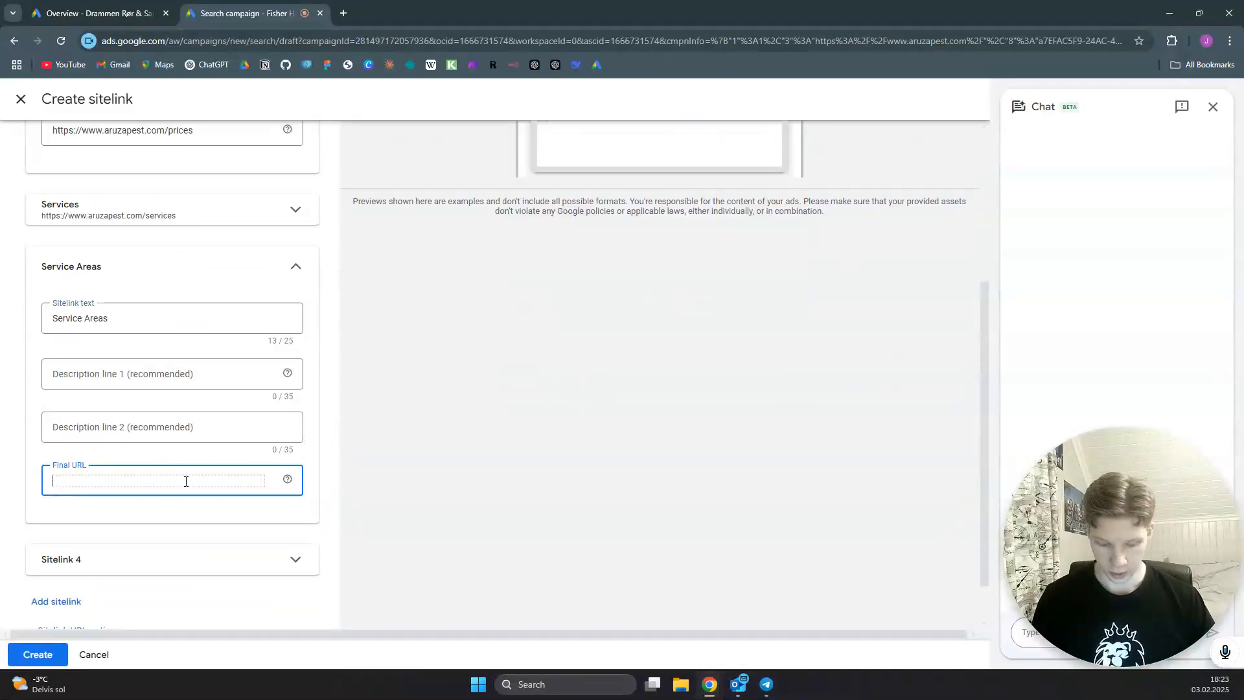
{"action": "type", "text": "https://www.aruzapest.com/"}
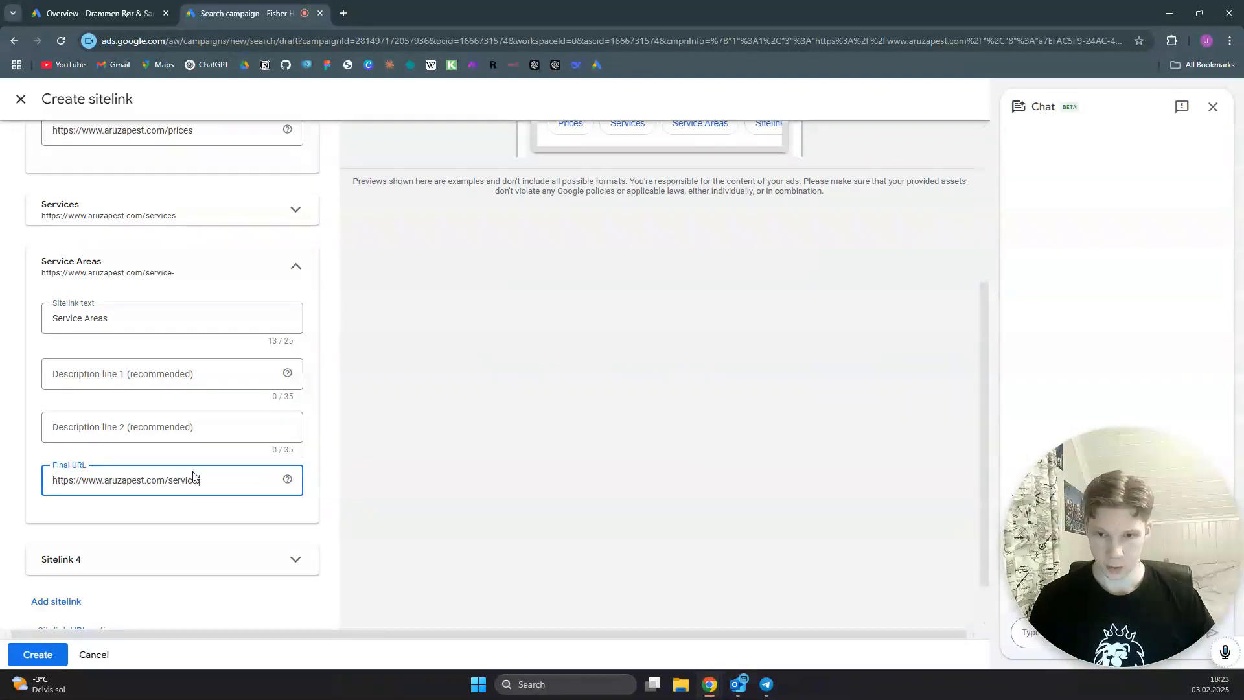
{"action": "key", "text": "BackSpace"}
{"action": "key", "text": "BackSpace"}
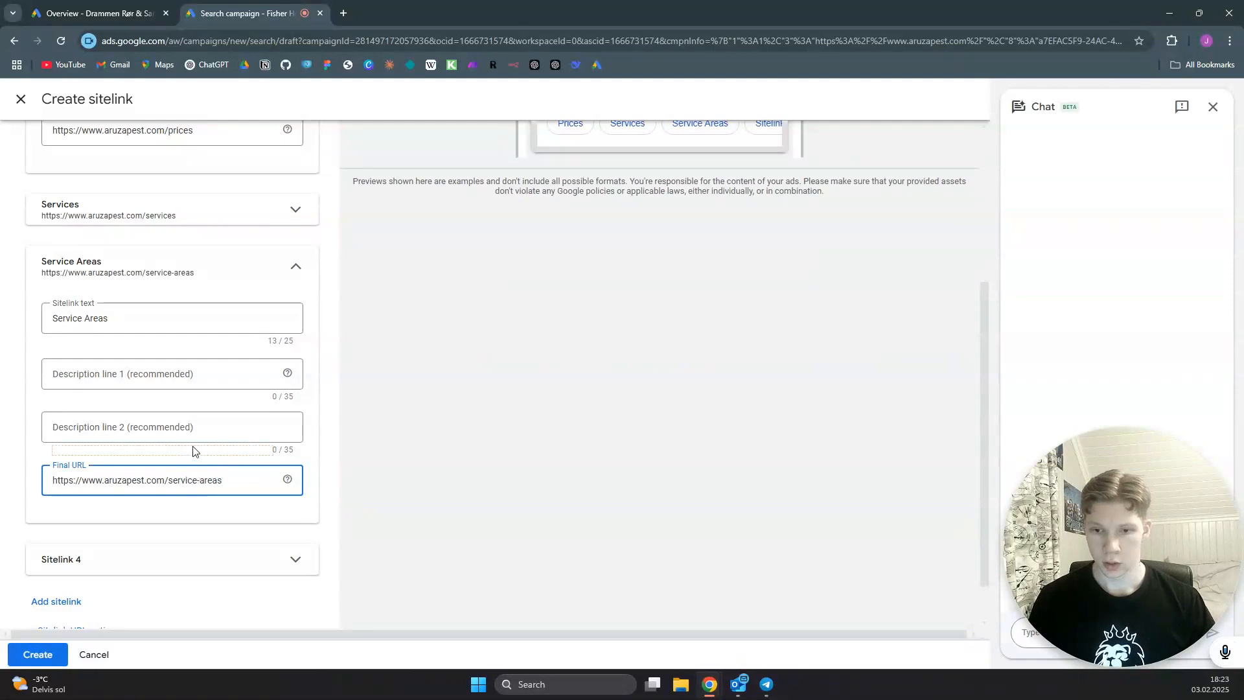
{"action": "left_click", "coordinate": [315, 423]}
{"action": "scroll", "coordinate": [333, 294], "scroll_direction": "up", "scroll_amount": 4}
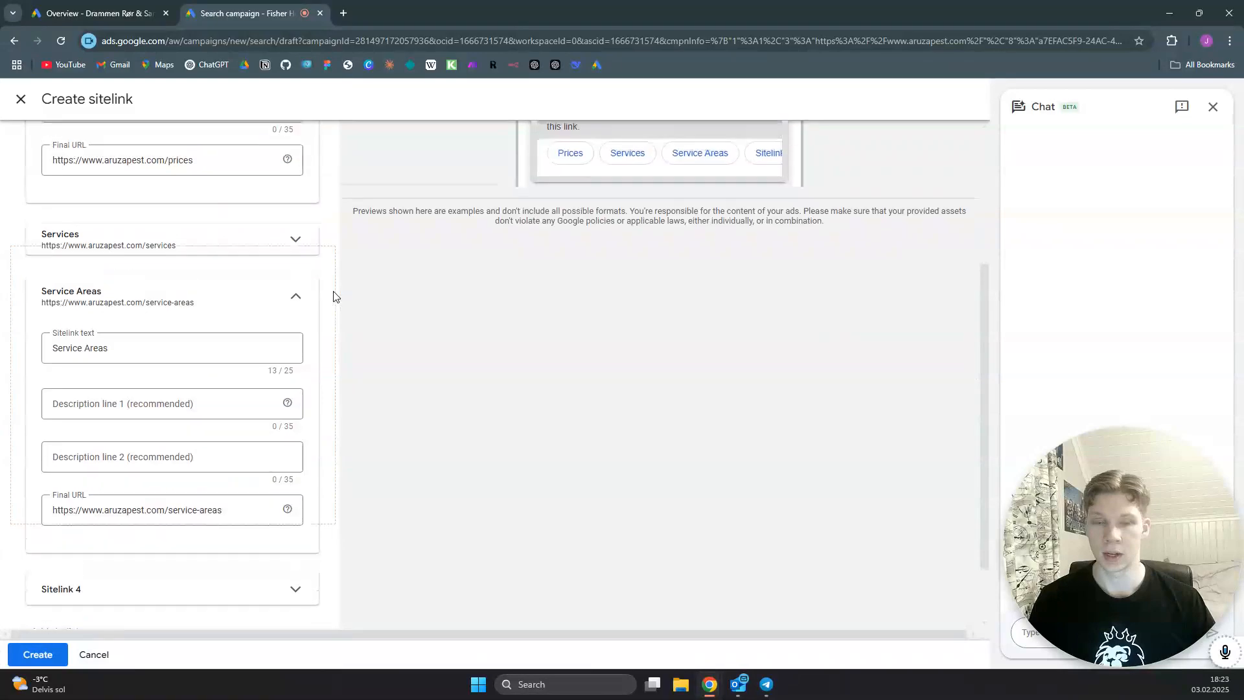
{"action": "scroll", "coordinate": [224, 458], "scroll_direction": "down", "scroll_amount": 3}
{"action": "left_click", "coordinate": [37, 652]}
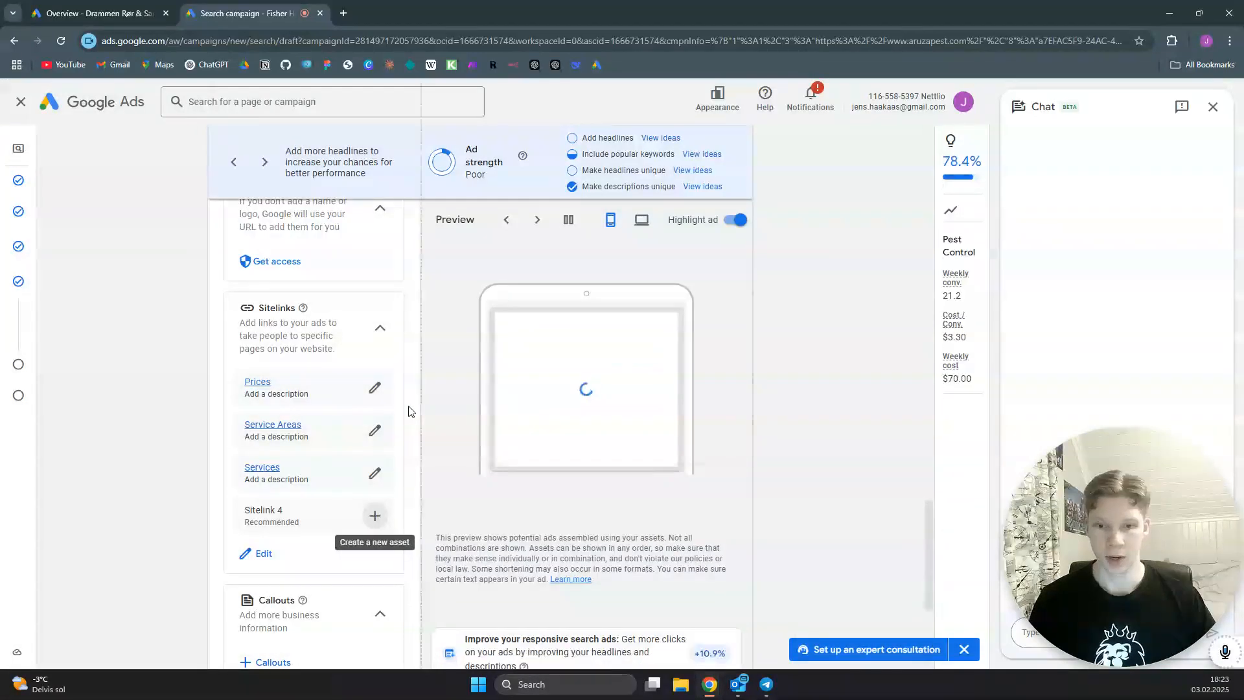
- Add the existing phone number to the campaign as a call asset
{"action": "scroll", "coordinate": [409, 412], "scroll_direction": "down", "scroll_amount": 4}
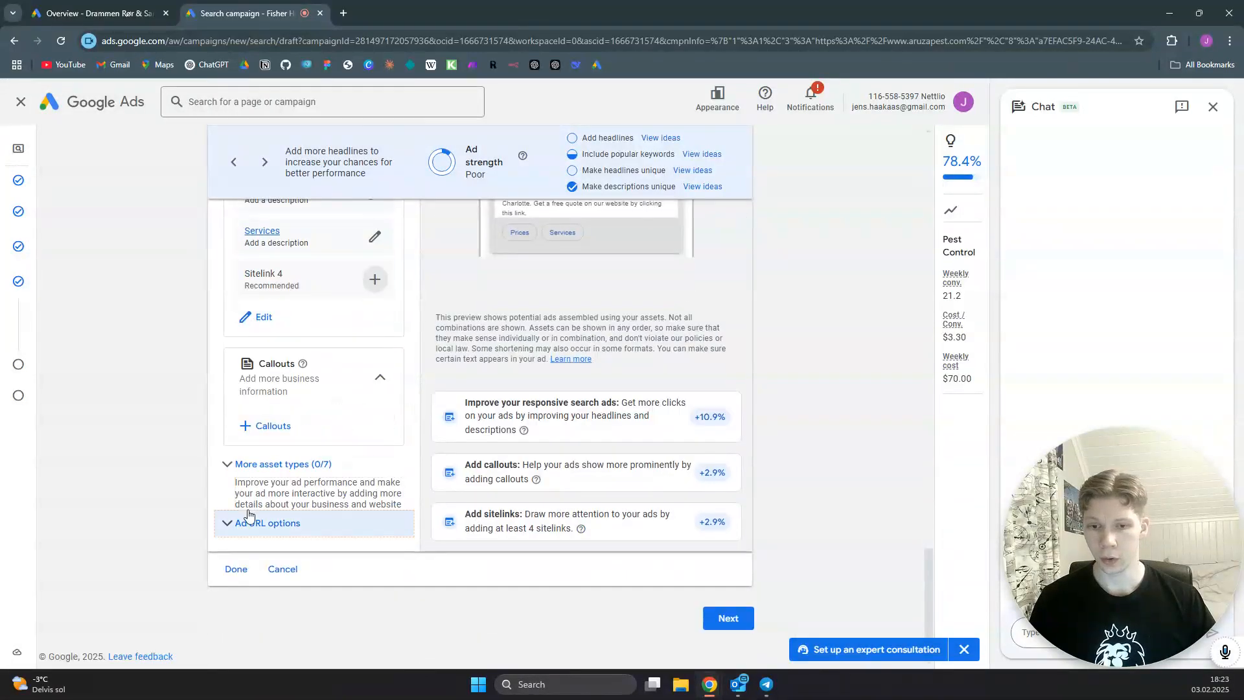
{"action": "left_click", "coordinate": [247, 463]}
{"action": "scroll", "coordinate": [382, 447], "scroll_direction": "down", "scroll_amount": 2}
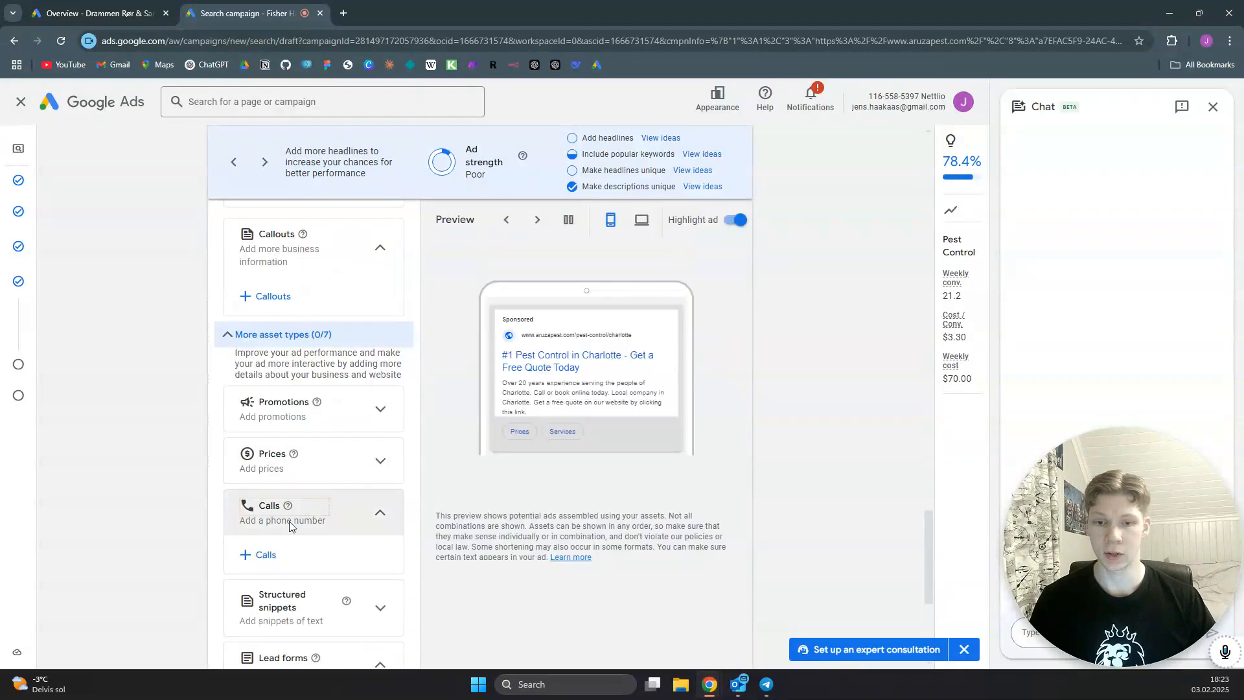
{"action": "left_click", "coordinate": [262, 554]}
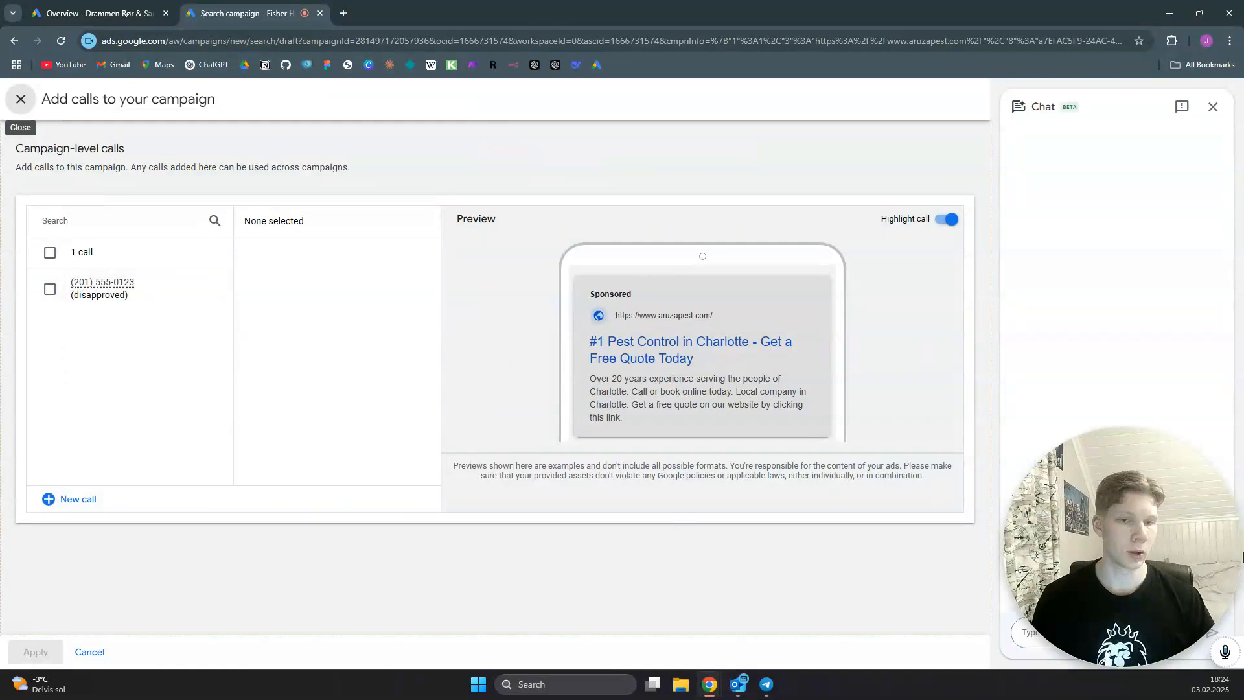
{"action": "left_click", "coordinate": [1104, 651]}
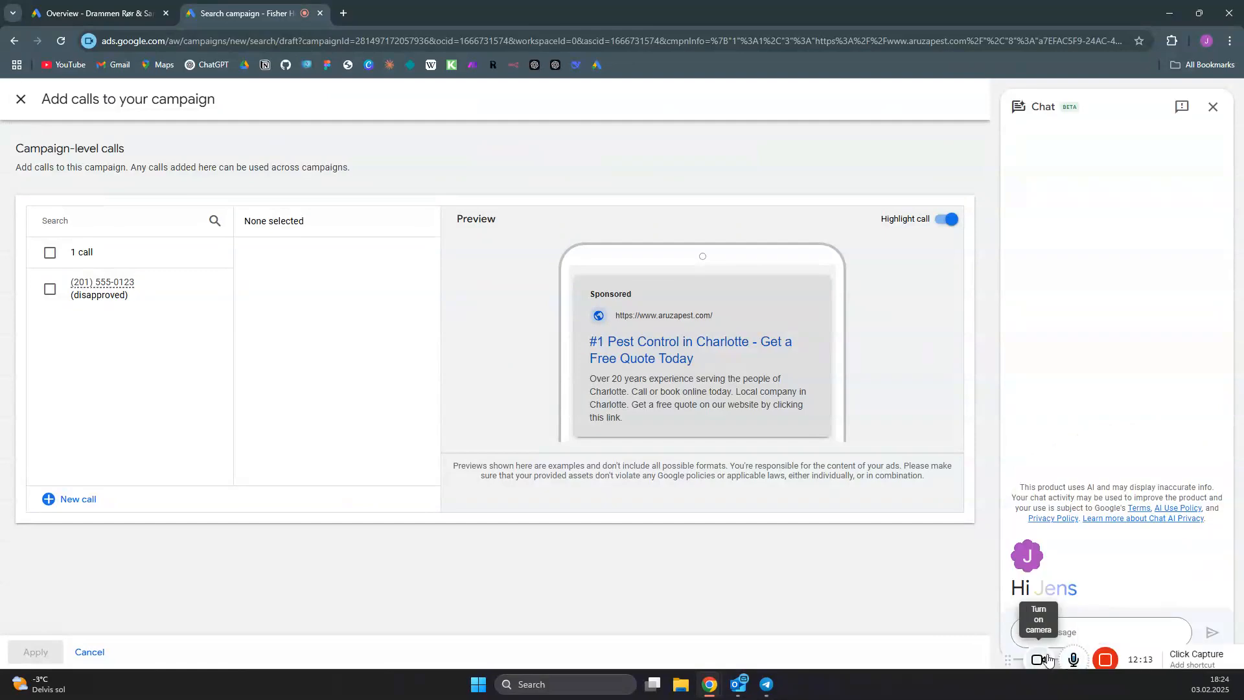
{"action": "left_click", "coordinate": [1041, 658]}
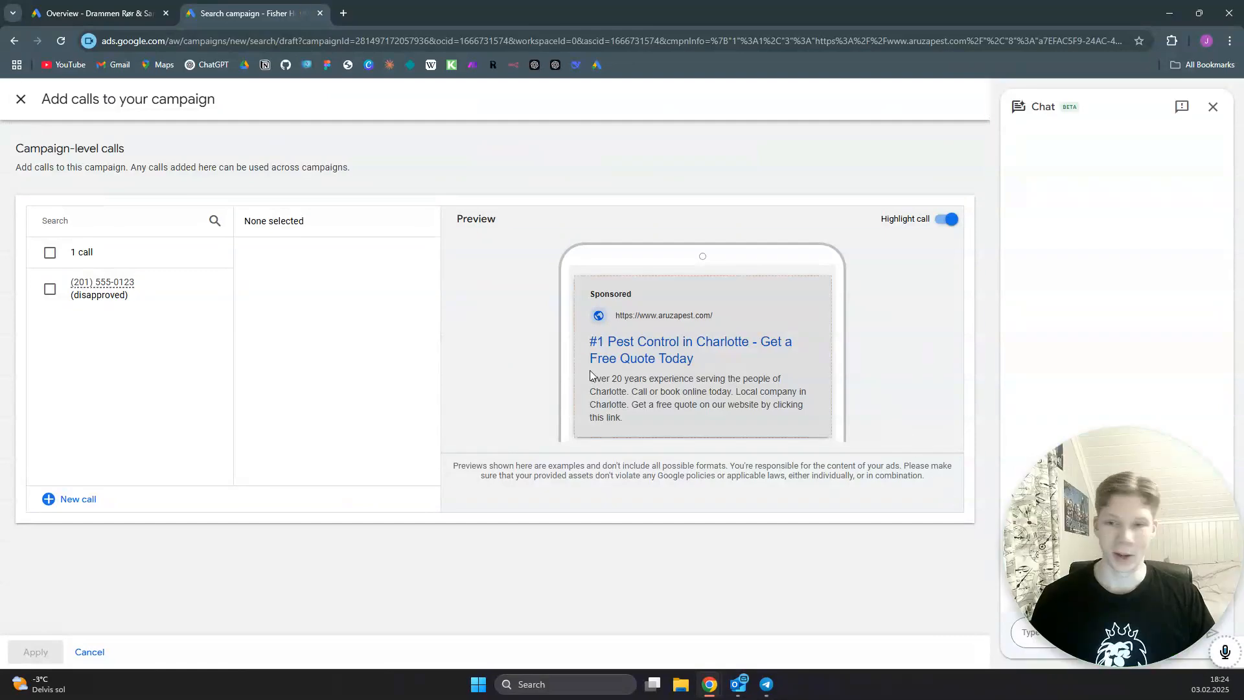
{"action": "left_click", "coordinate": [51, 290]}
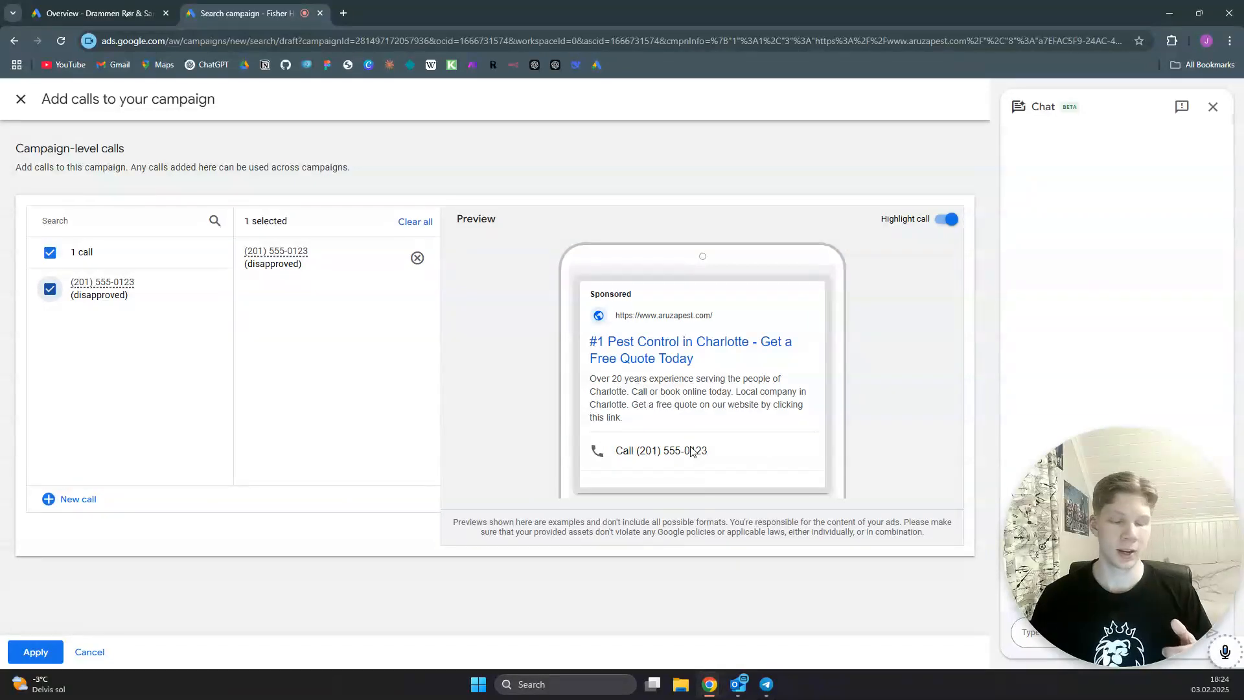
{"action": "left_click", "coordinate": [37, 652]}
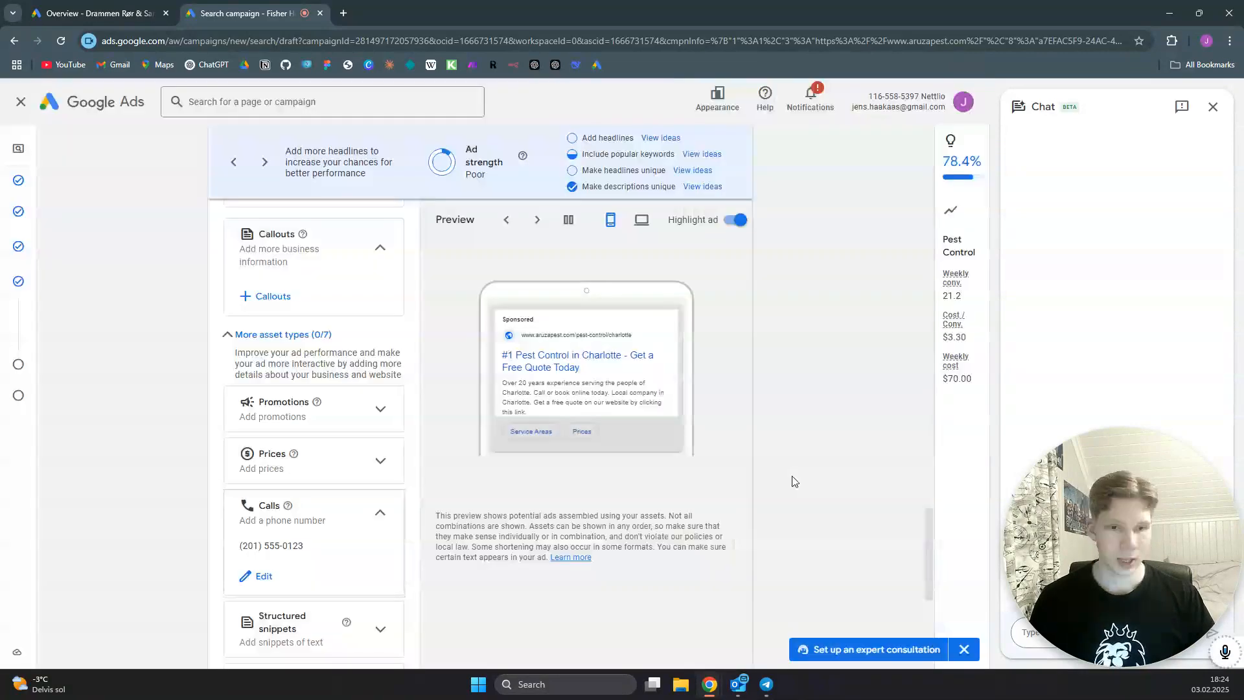
- Proceed from the ad to the budget page and set a custom average daily budget of $1
{"action": "scroll", "coordinate": [738, 462], "scroll_direction": "down", "scroll_amount": 4}
{"action": "scroll", "coordinate": [739, 461], "scroll_direction": "down", "scroll_amount": 2}
{"action": "left_click", "coordinate": [727, 615]}
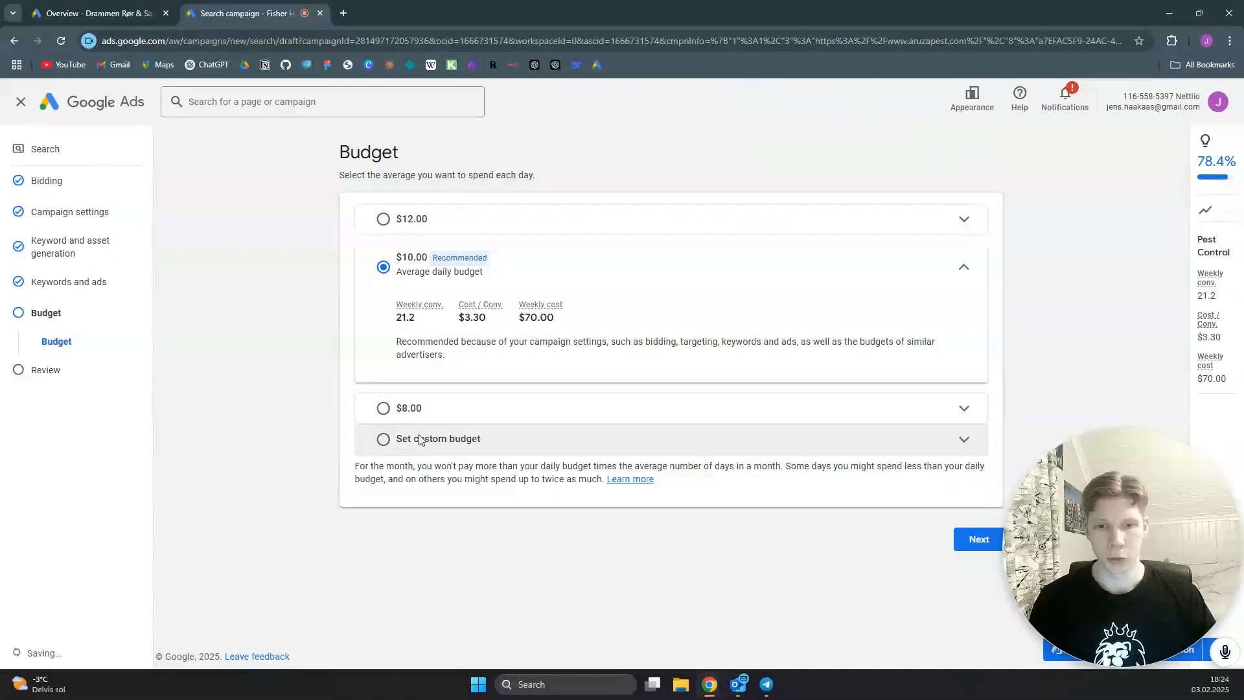
{"action": "left_click", "coordinate": [420, 440]}
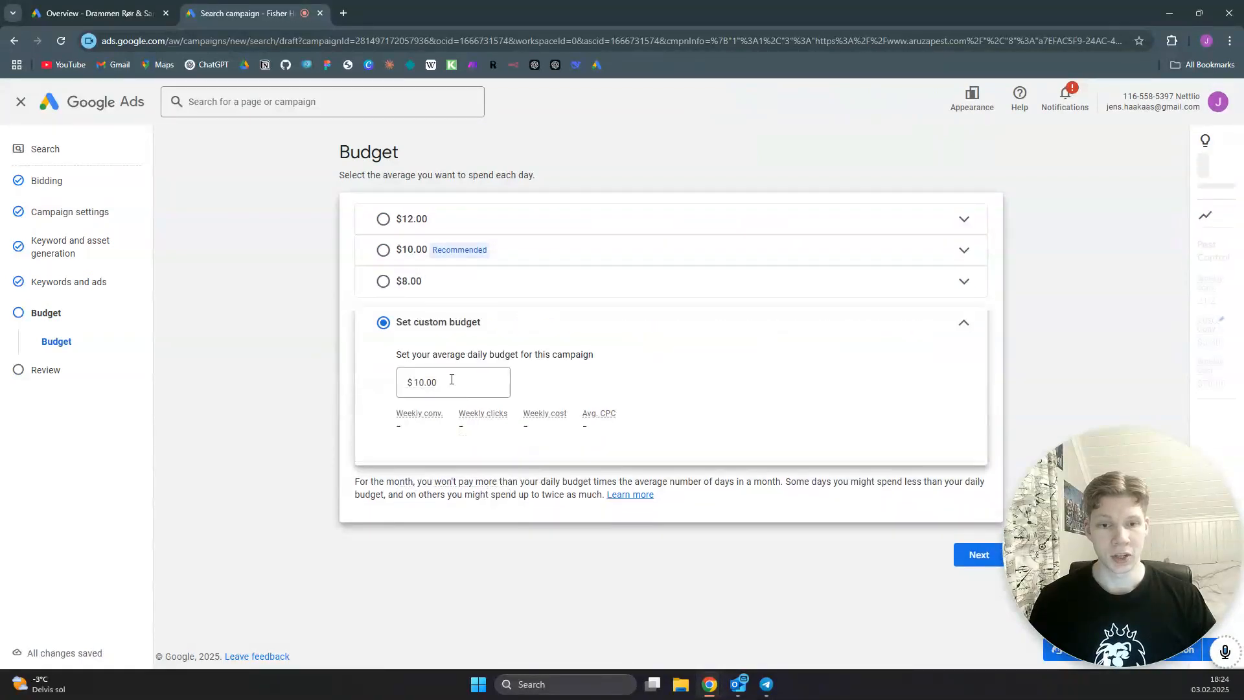
{"action": "left_click", "coordinate": [451, 380]}
{"action": "type", "text": "1"}
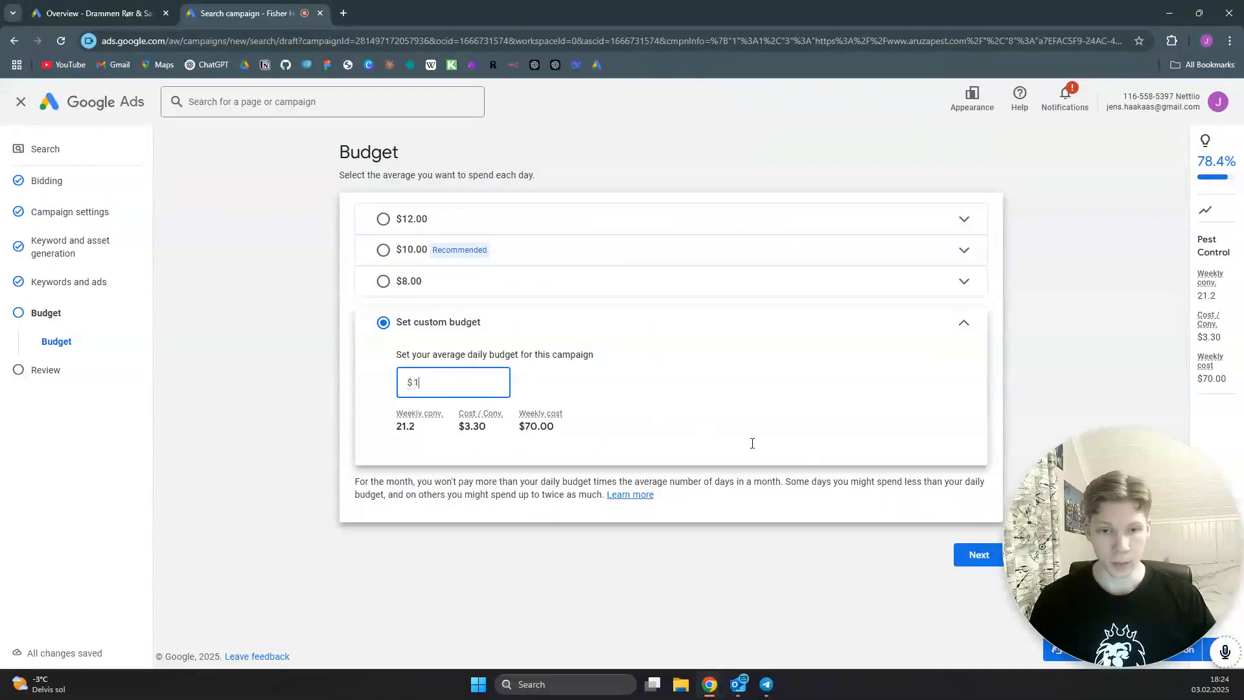
- Continue to the review page, publish the campaign, and exit the Google Tag setup to the account overview
{"action": "left_click", "coordinate": [978, 561]}
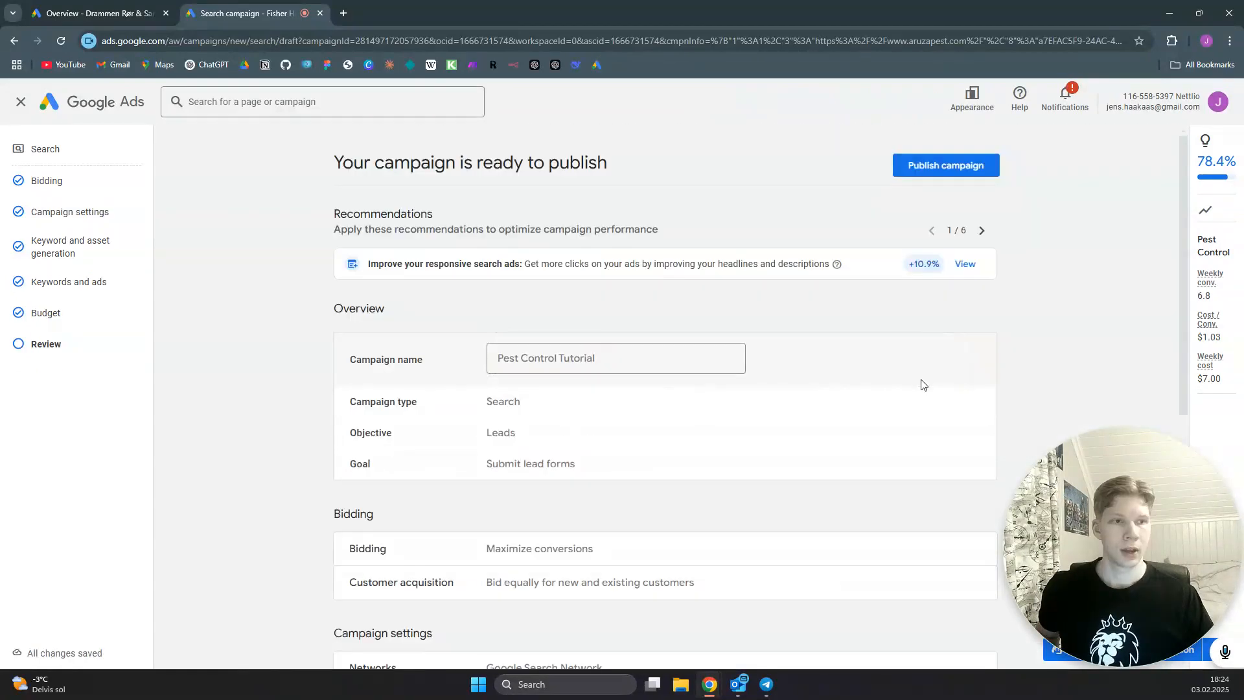
{"action": "left_click", "coordinate": [947, 166]}
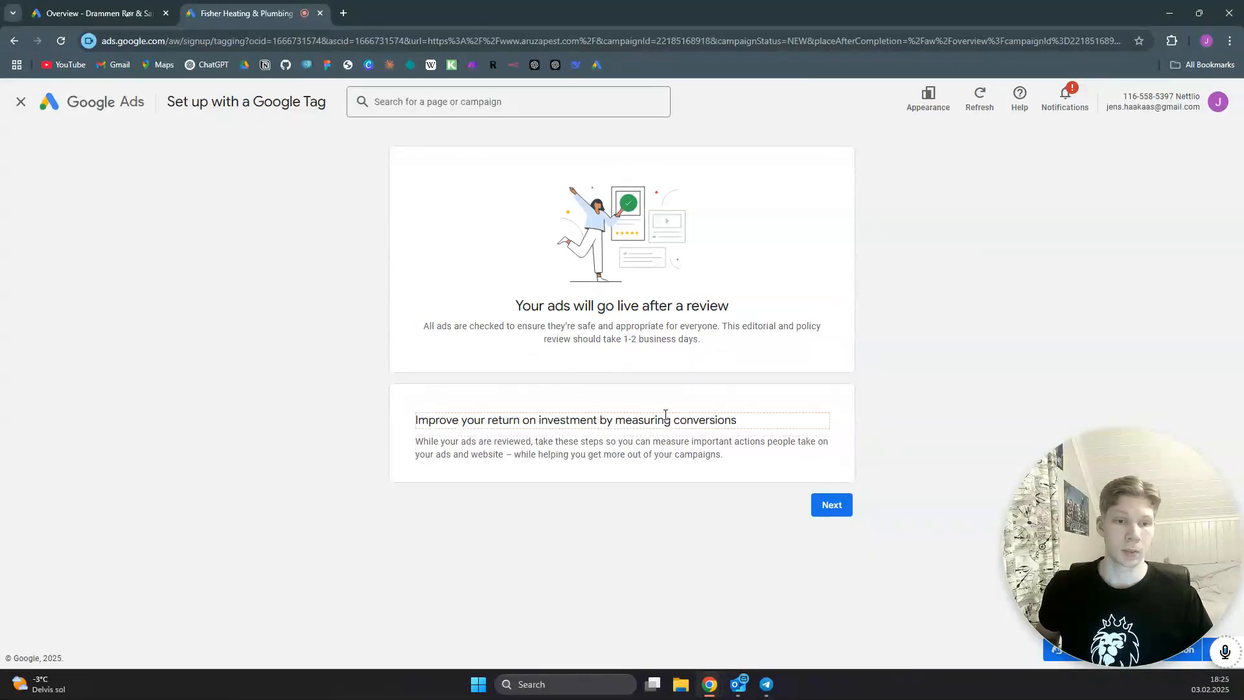
{"action": "left_click", "coordinate": [32, 107]}
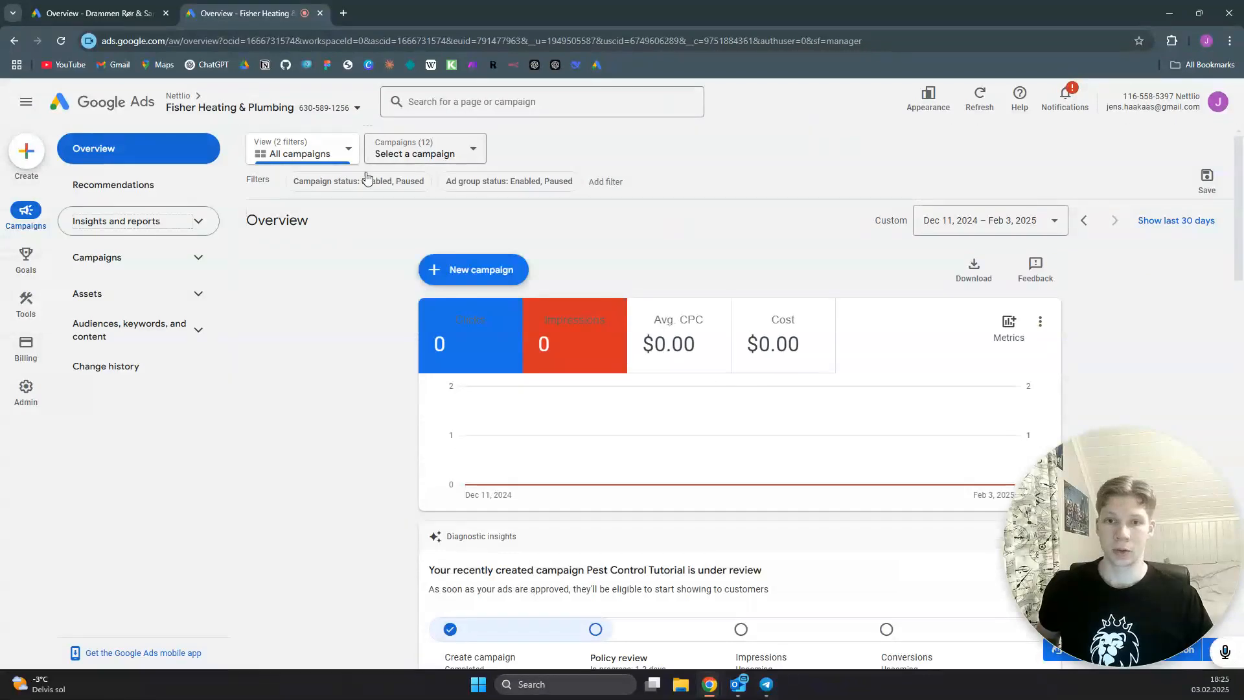
- Select the Pest Control Tutorial campaign and open its settings from the campaigns table
{"action": "left_click", "coordinate": [406, 155]}
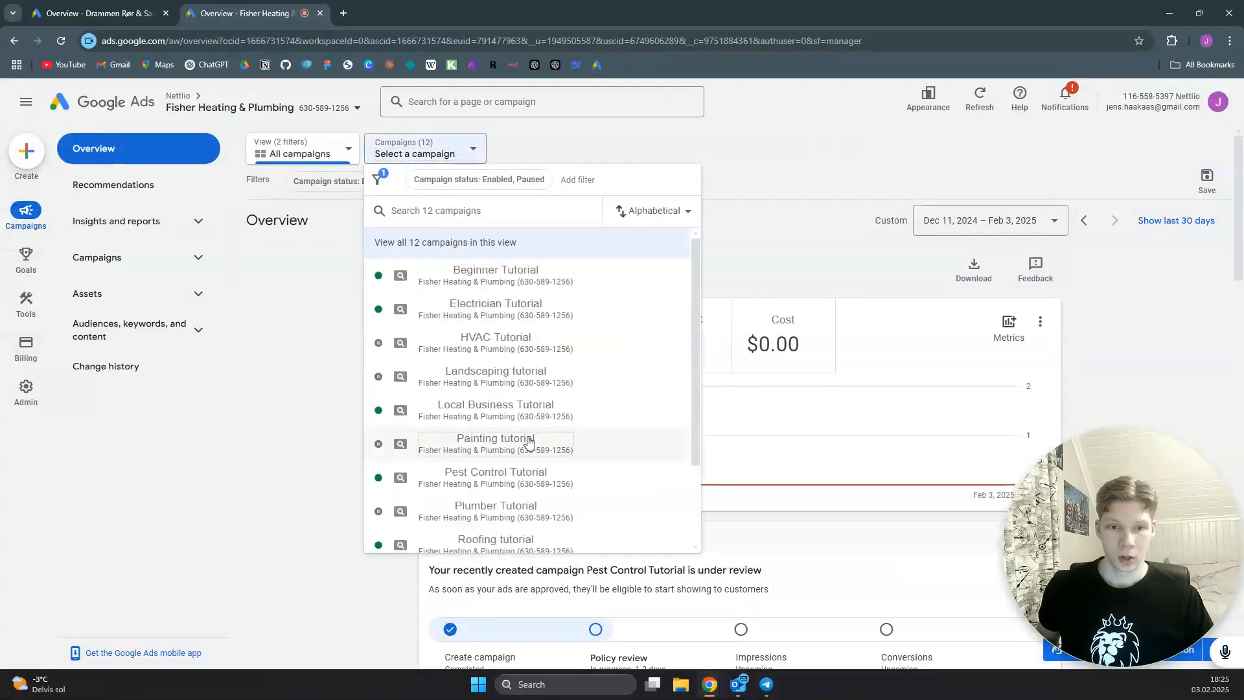
{"action": "left_click", "coordinate": [516, 480]}
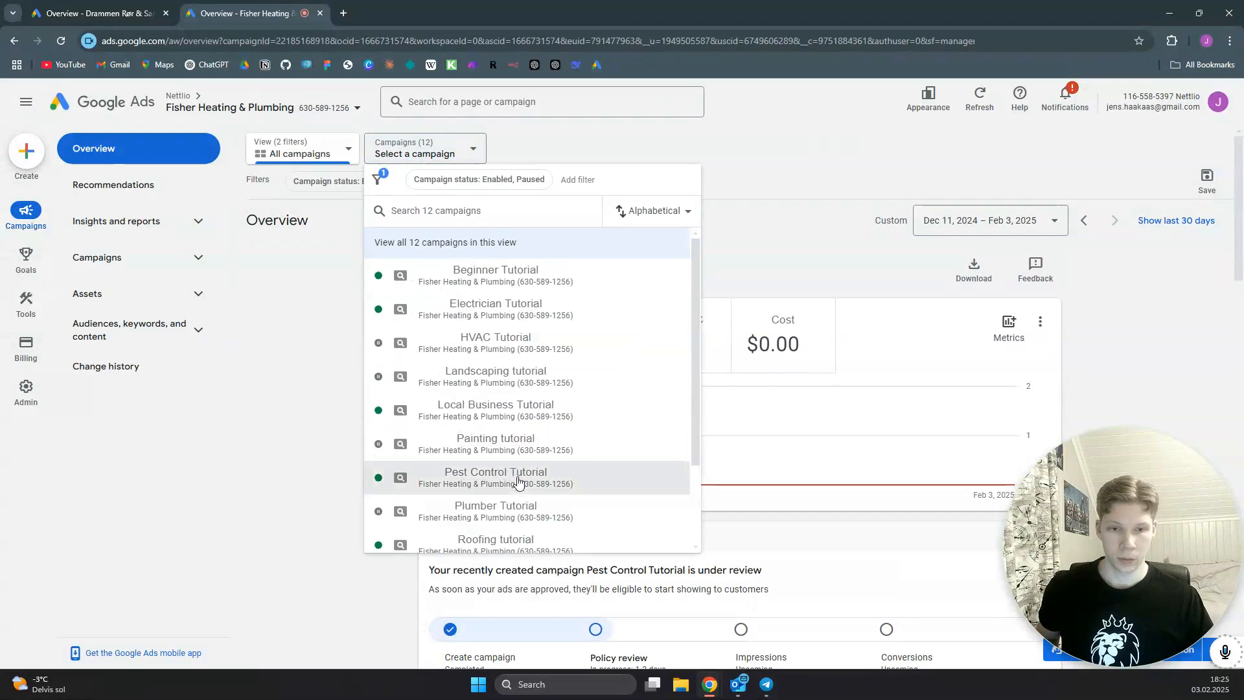
{"action": "left_click", "coordinate": [186, 262]}
{"action": "left_click", "coordinate": [143, 306]}
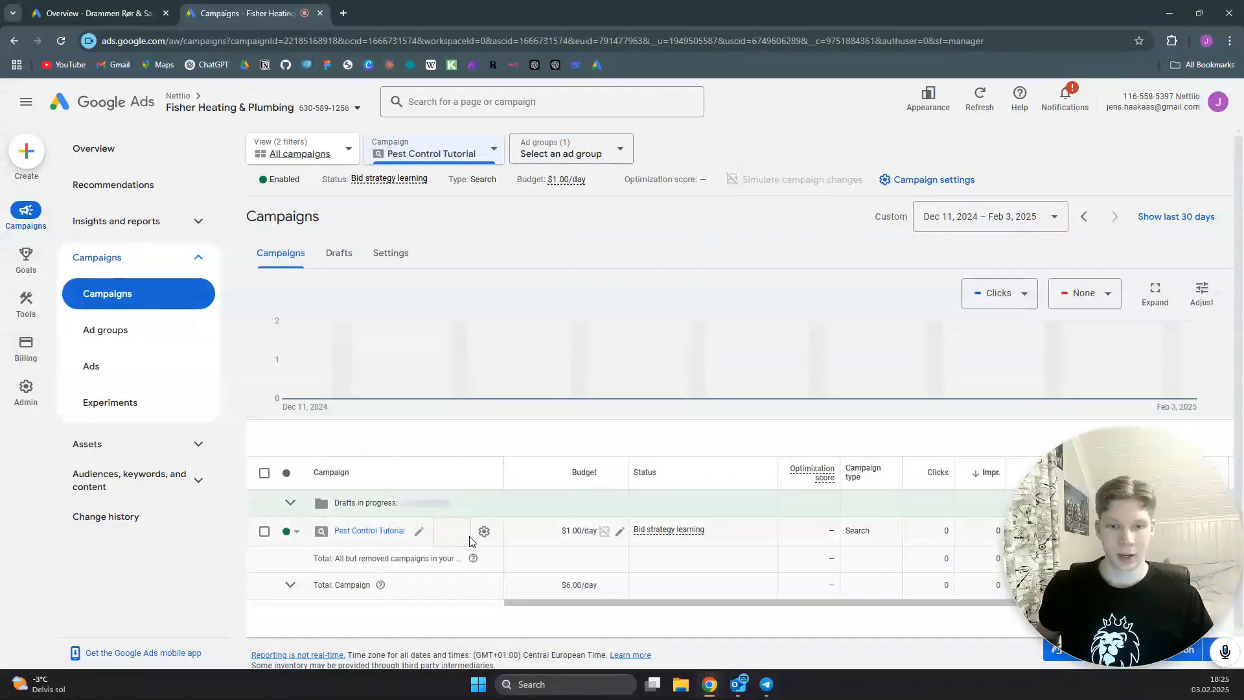
{"action": "left_click", "coordinate": [484, 532]}
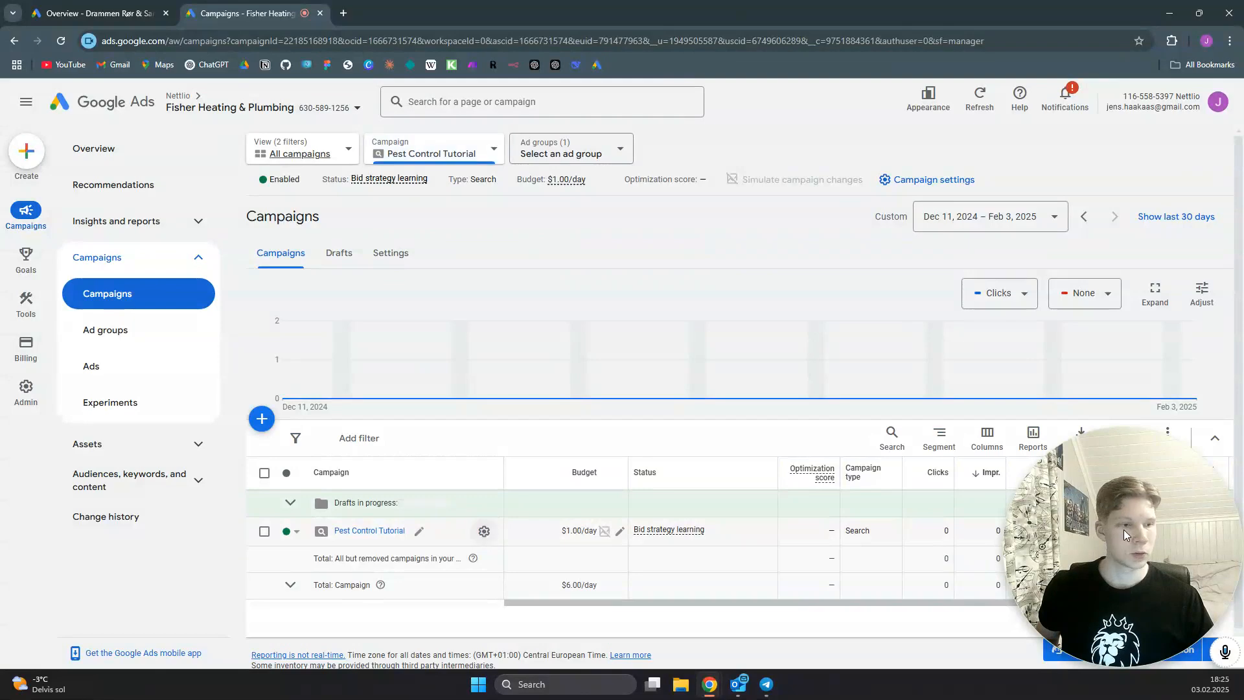
{"action": "left_click_drag", "start_coordinate": [1033, 527], "coordinate": [132, 536]}
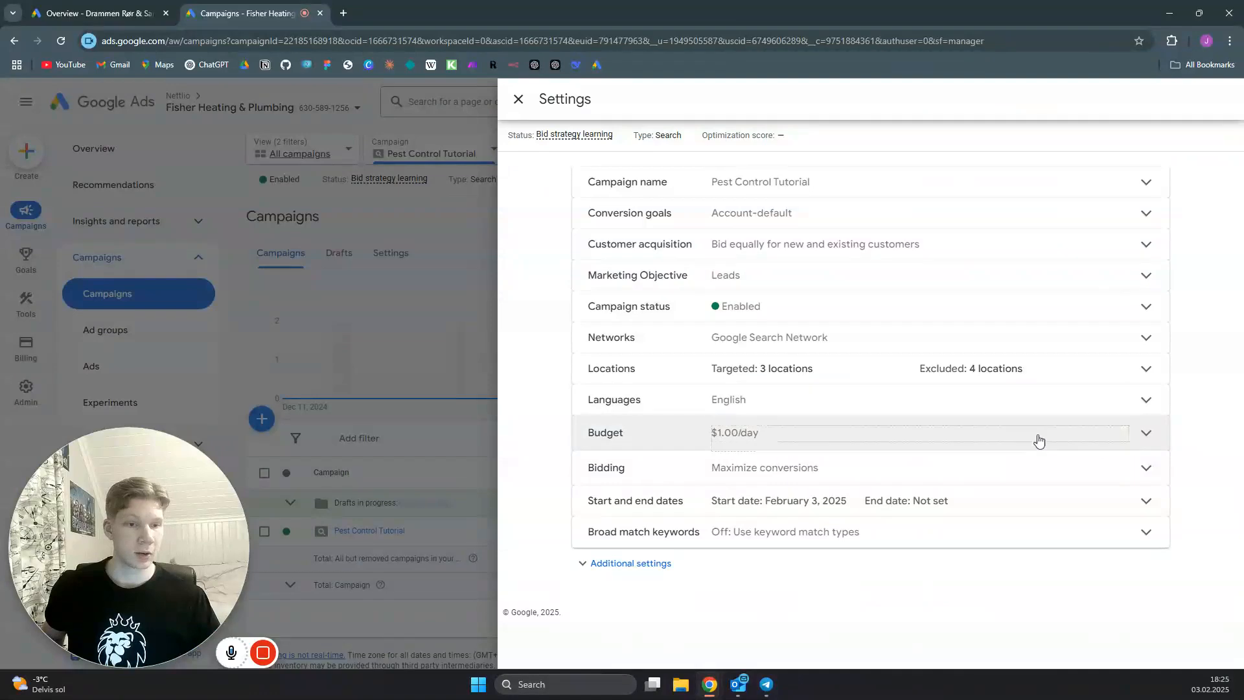
- Change the campaign's bid strategy to Manual CPC by selecting the strategy directly, save it, and close the settings
{"action": "left_click", "coordinate": [1145, 470]}
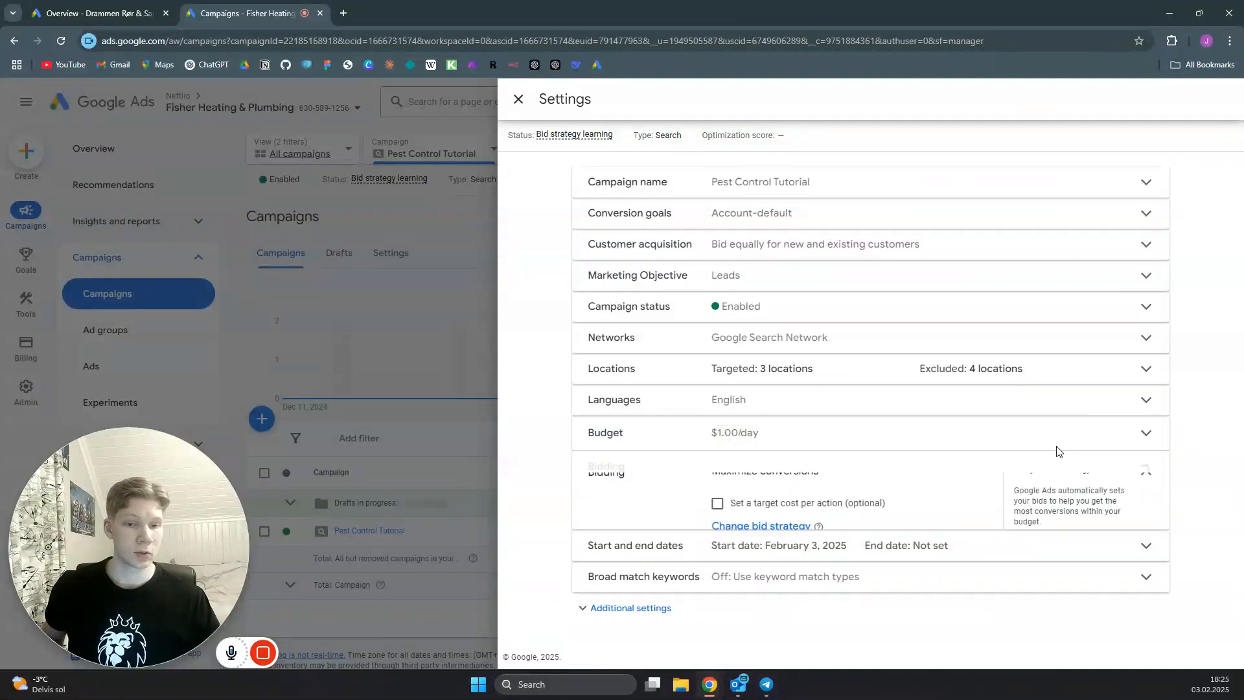
{"action": "left_click", "coordinate": [769, 538]}
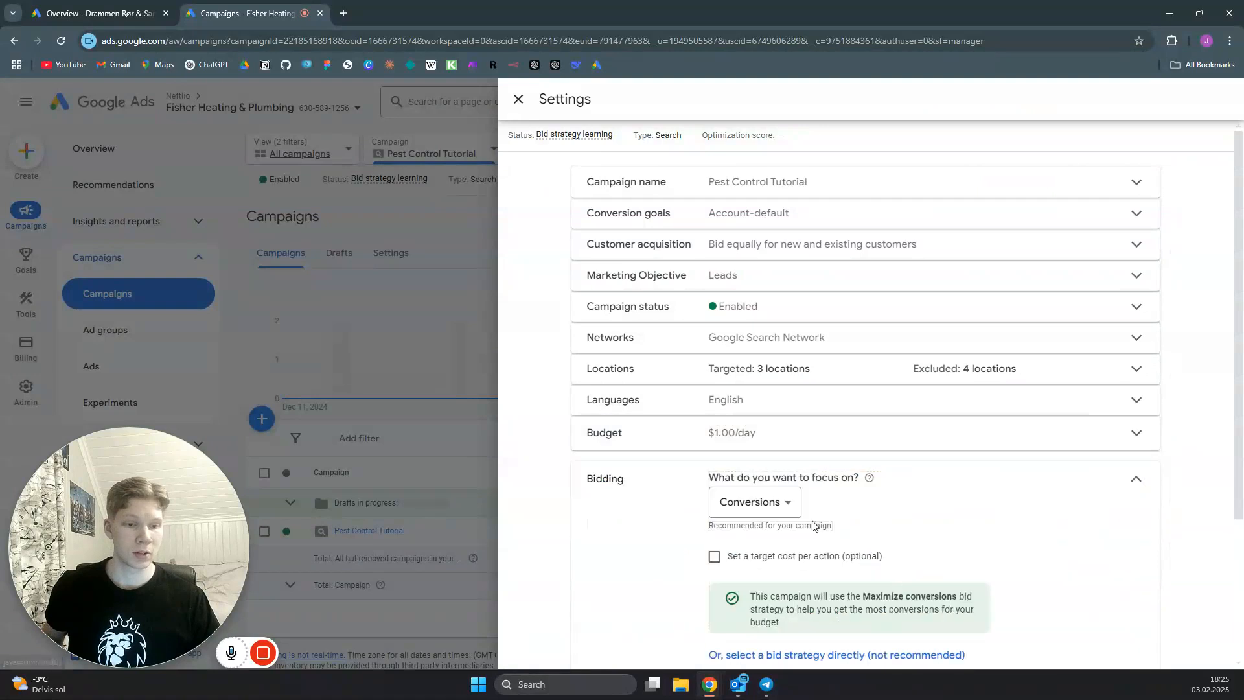
{"action": "scroll", "coordinate": [778, 531], "scroll_direction": "down", "scroll_amount": 2}
{"action": "left_click", "coordinate": [787, 524]}
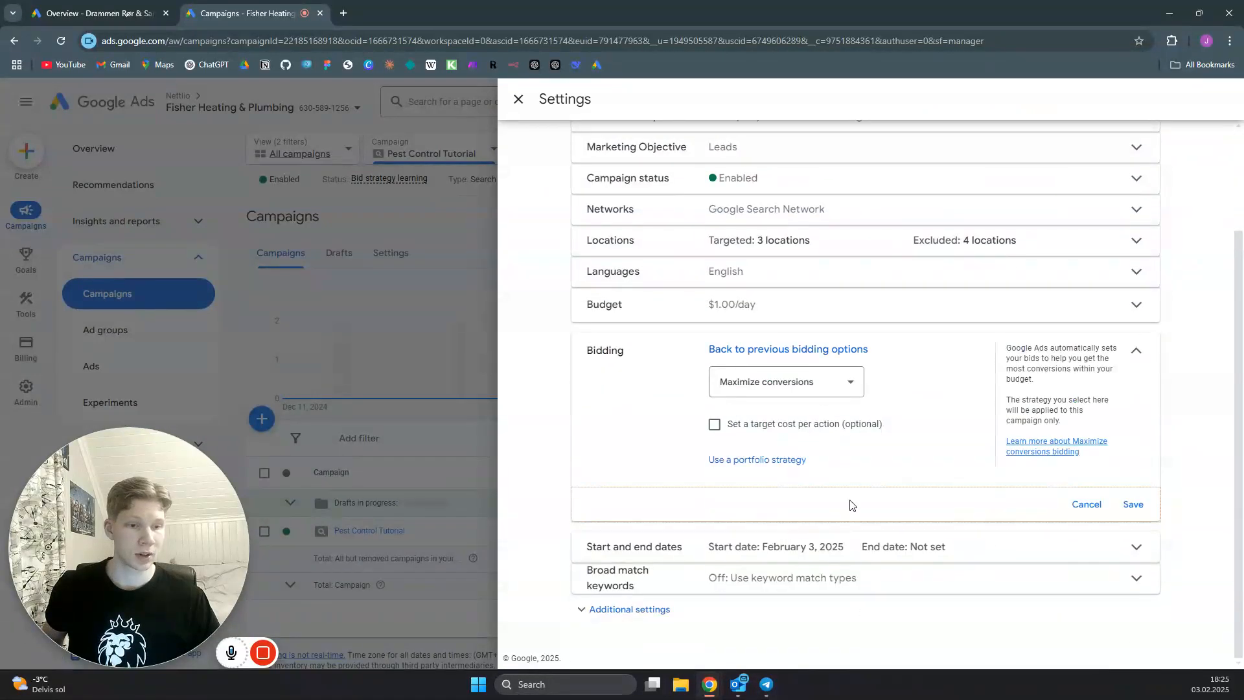
{"action": "left_click", "coordinate": [848, 383]}
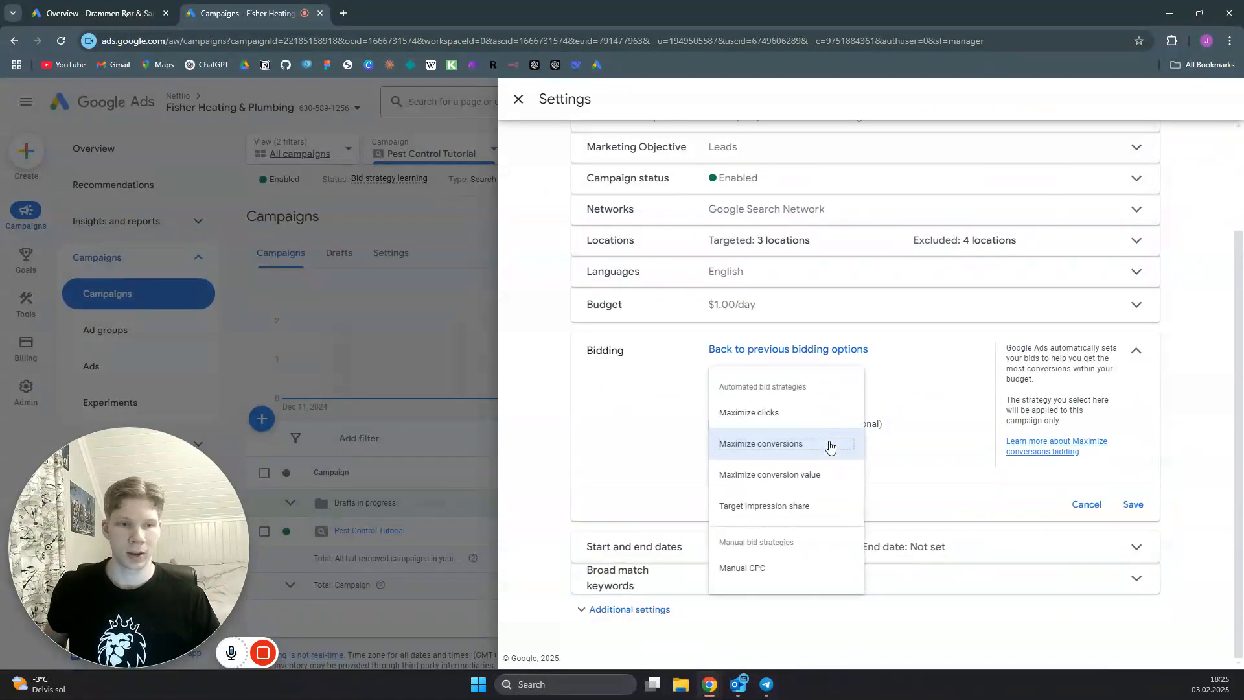
{"action": "left_click", "coordinate": [769, 573]}
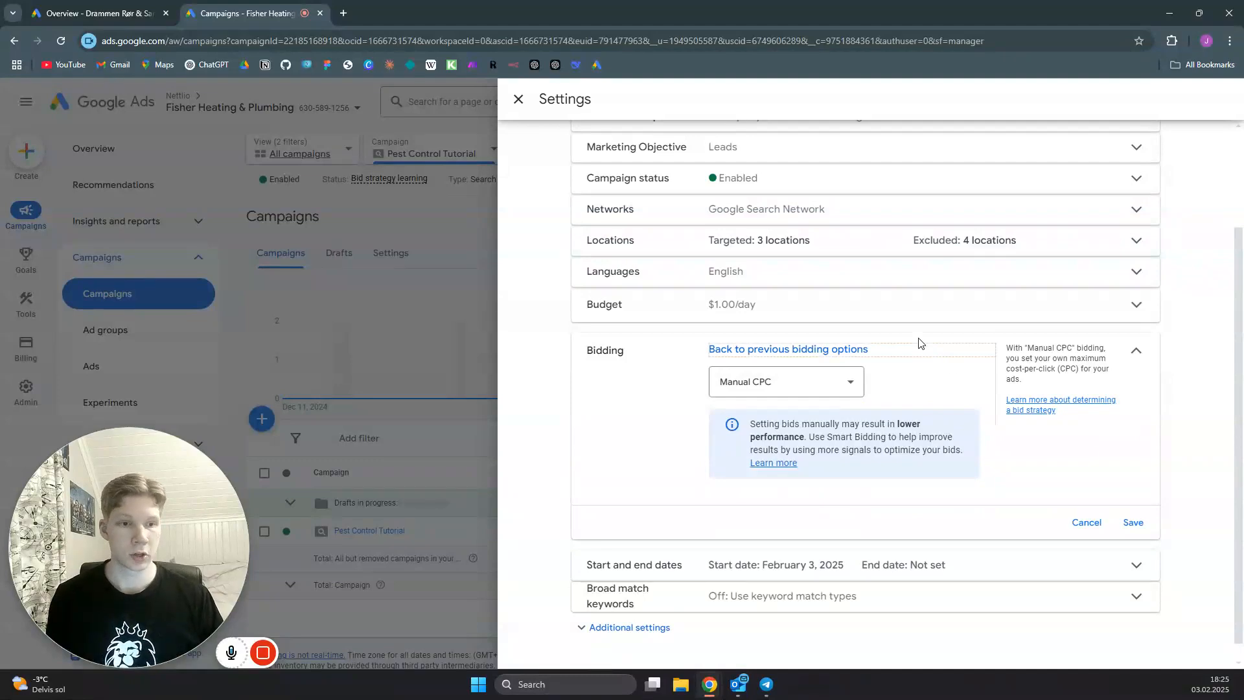
{"action": "left_click", "coordinate": [1133, 522]}
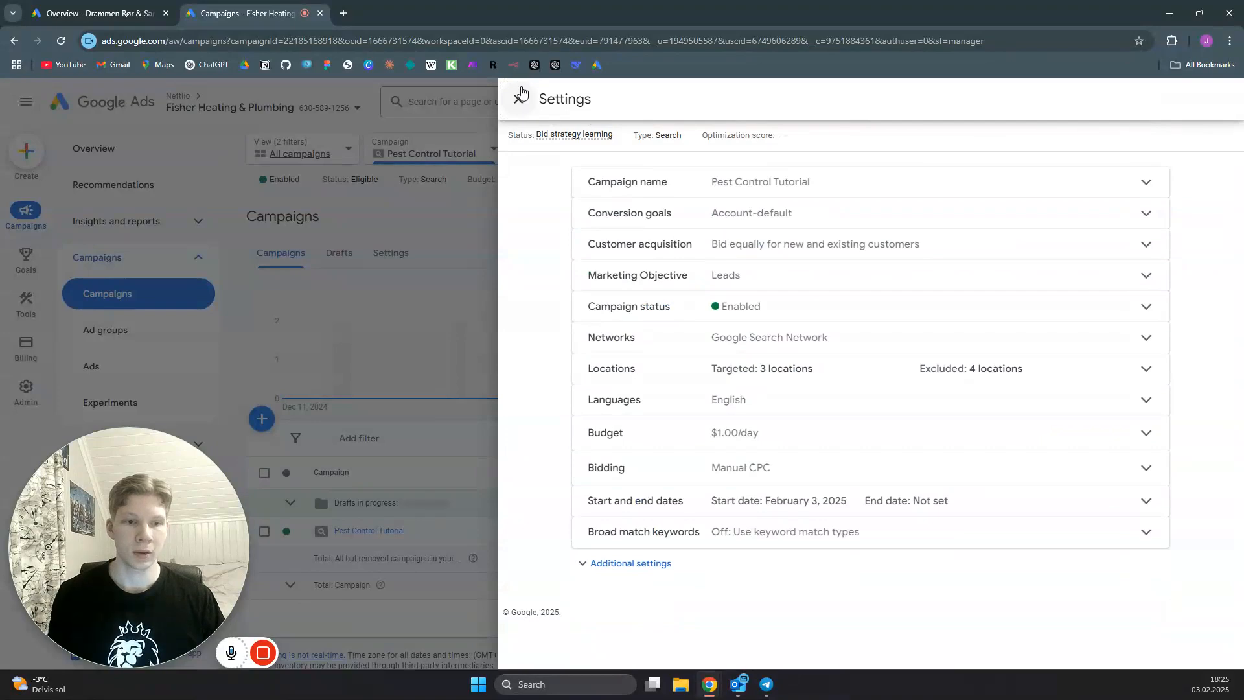
{"action": "left_click", "coordinate": [519, 100]}
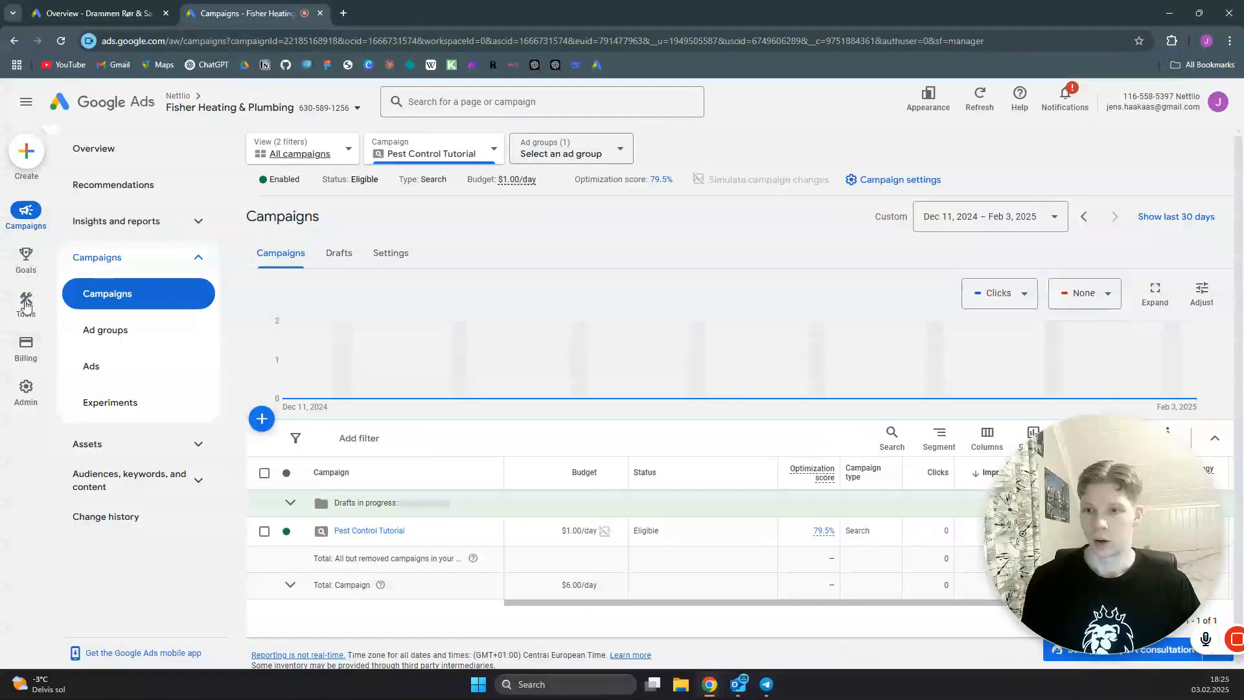
- Open Keyword Planner and start discovering new keywords
{"action": "mouse_move", "coordinate": [26, 303]}
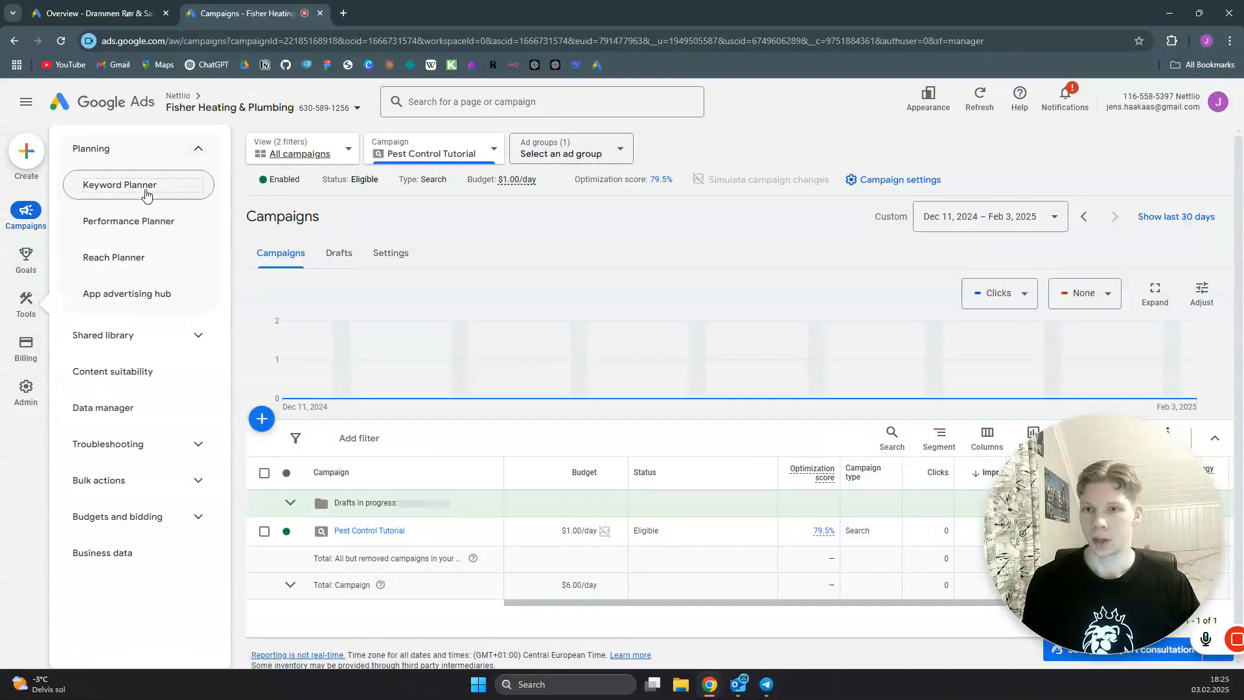
{"action": "left_click", "coordinate": [146, 186]}
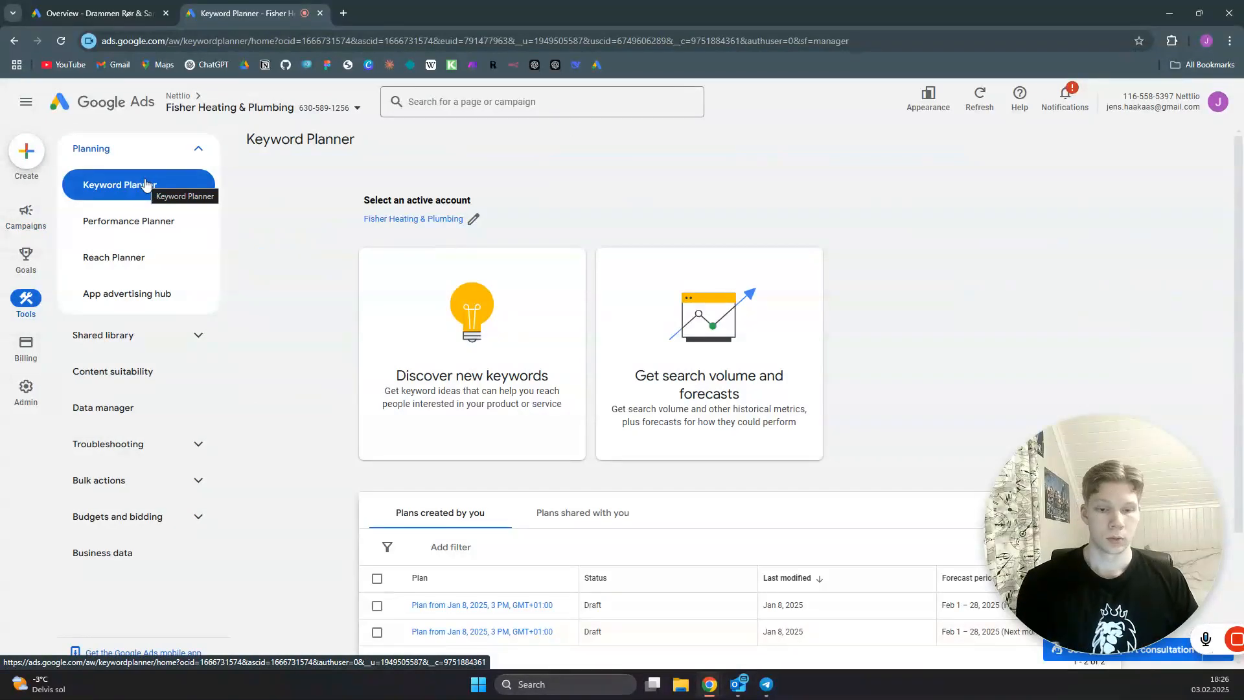
{"action": "left_click", "coordinate": [471, 316]}
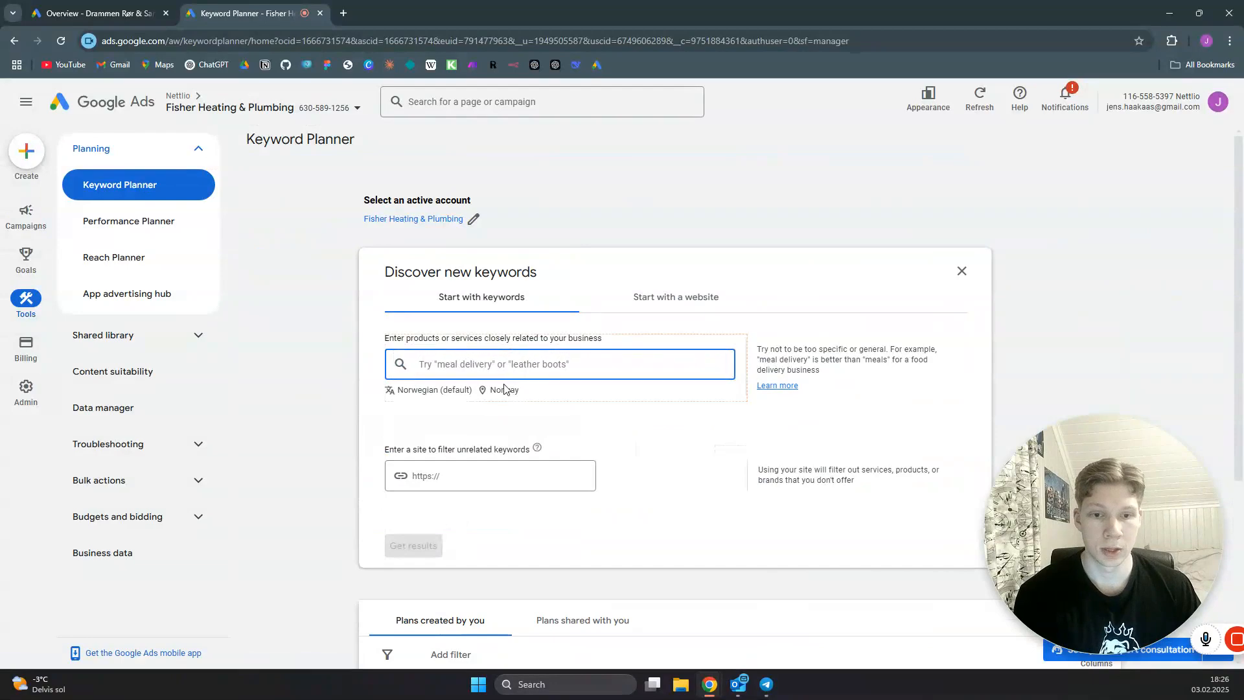
- Replace Norway with the Charlotte NC, United States Nielsen DMA region as the keyword search location and save it
{"action": "left_click", "coordinate": [505, 390]}
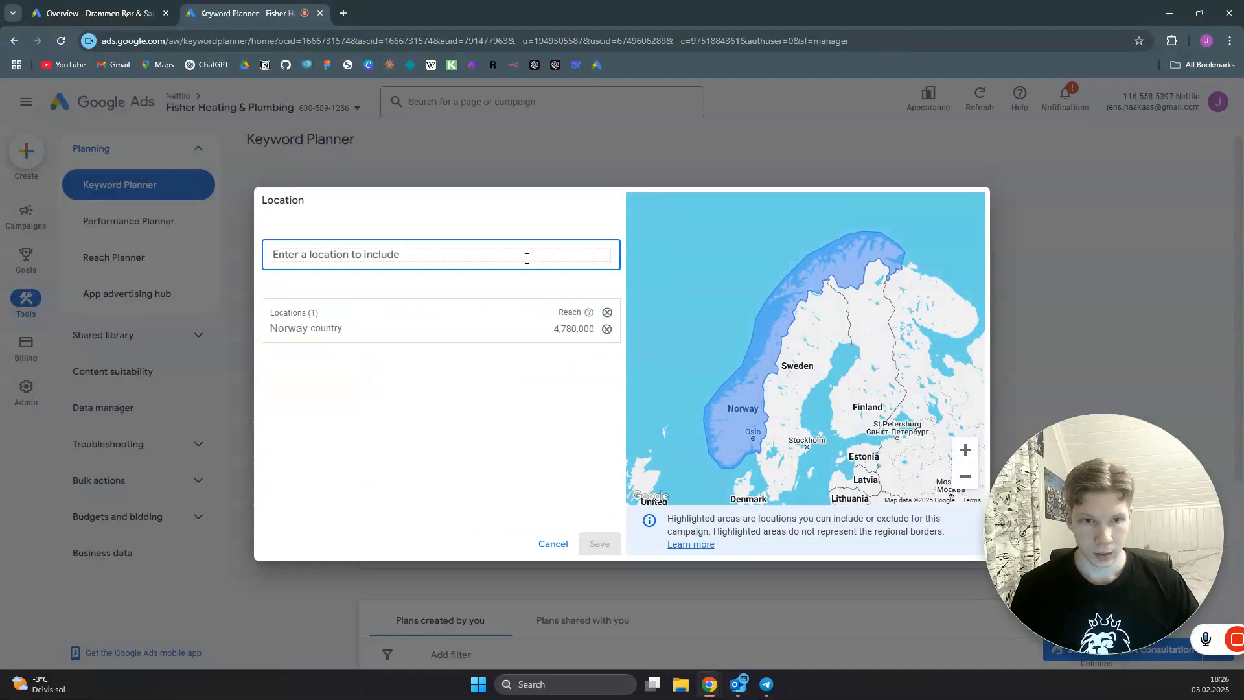
{"action": "left_click", "coordinate": [606, 329]}
{"action": "left_click", "coordinate": [434, 256]}
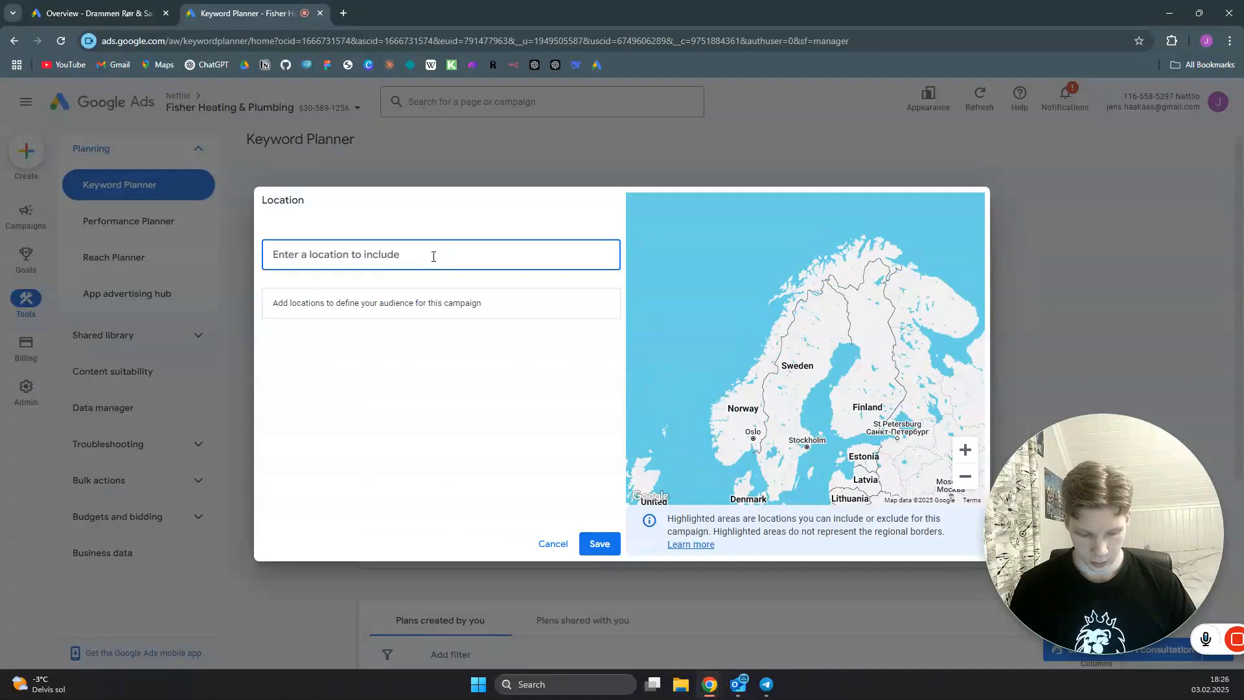
{"action": "type", "text": "charlotte"}
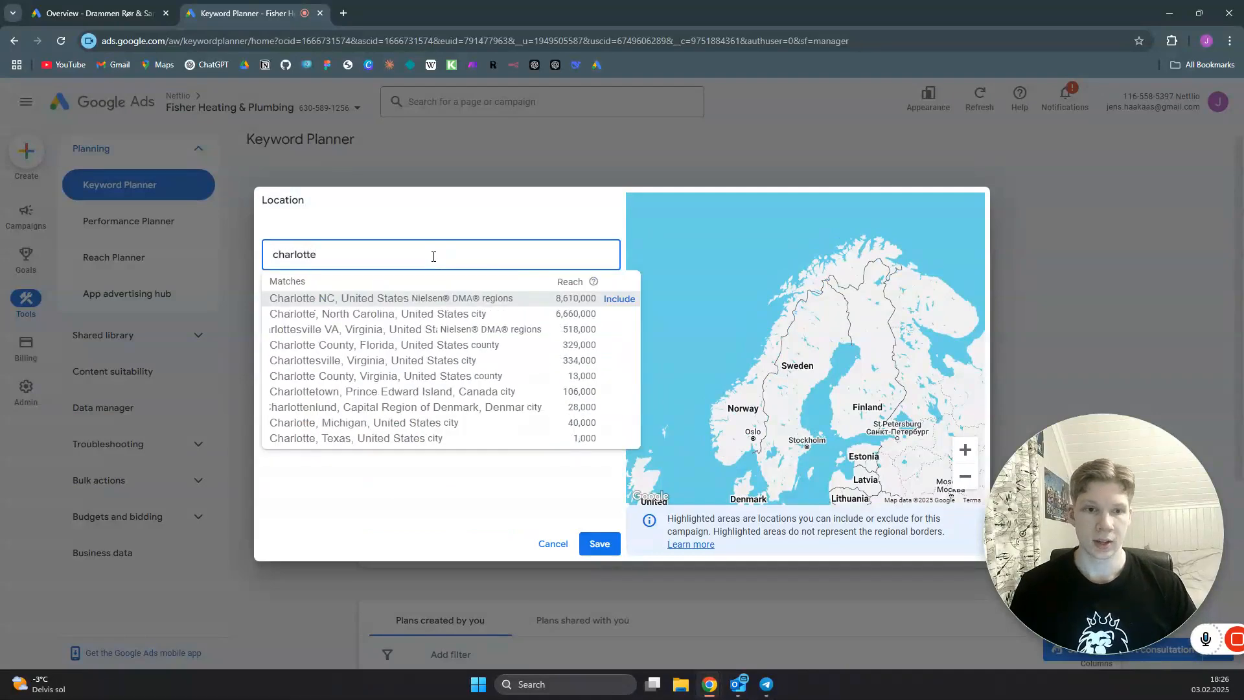
{"action": "left_click", "coordinate": [619, 299]}
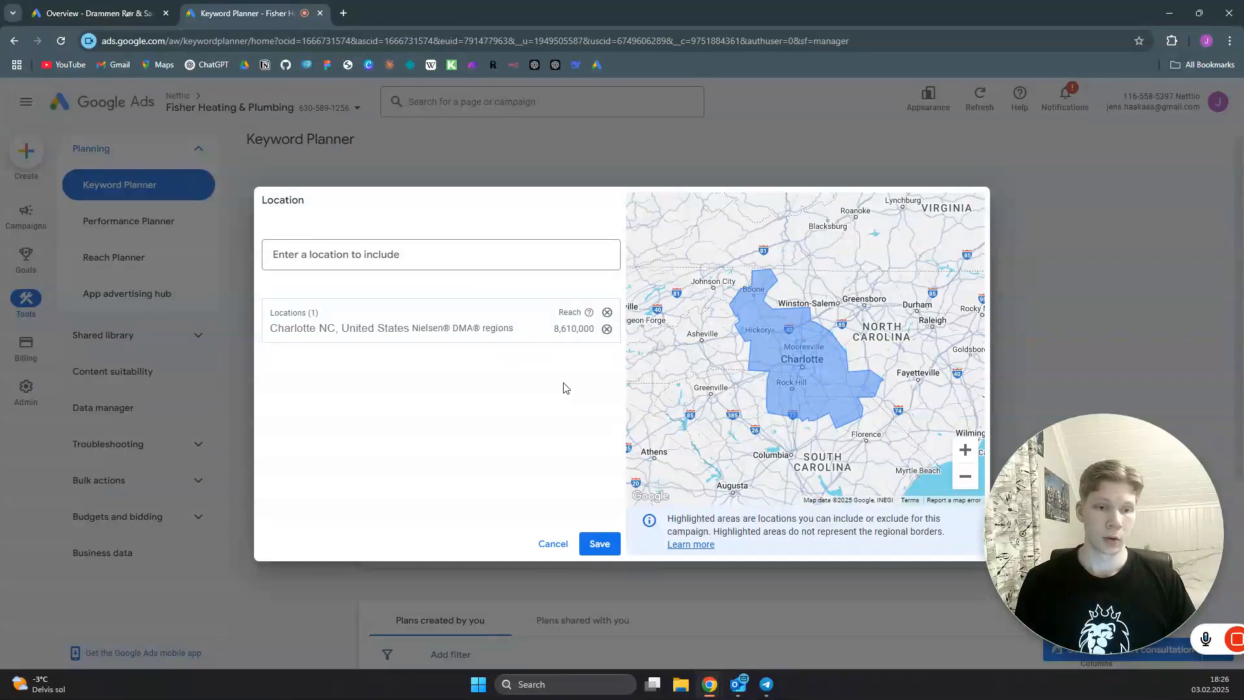
{"action": "left_click", "coordinate": [600, 544]}
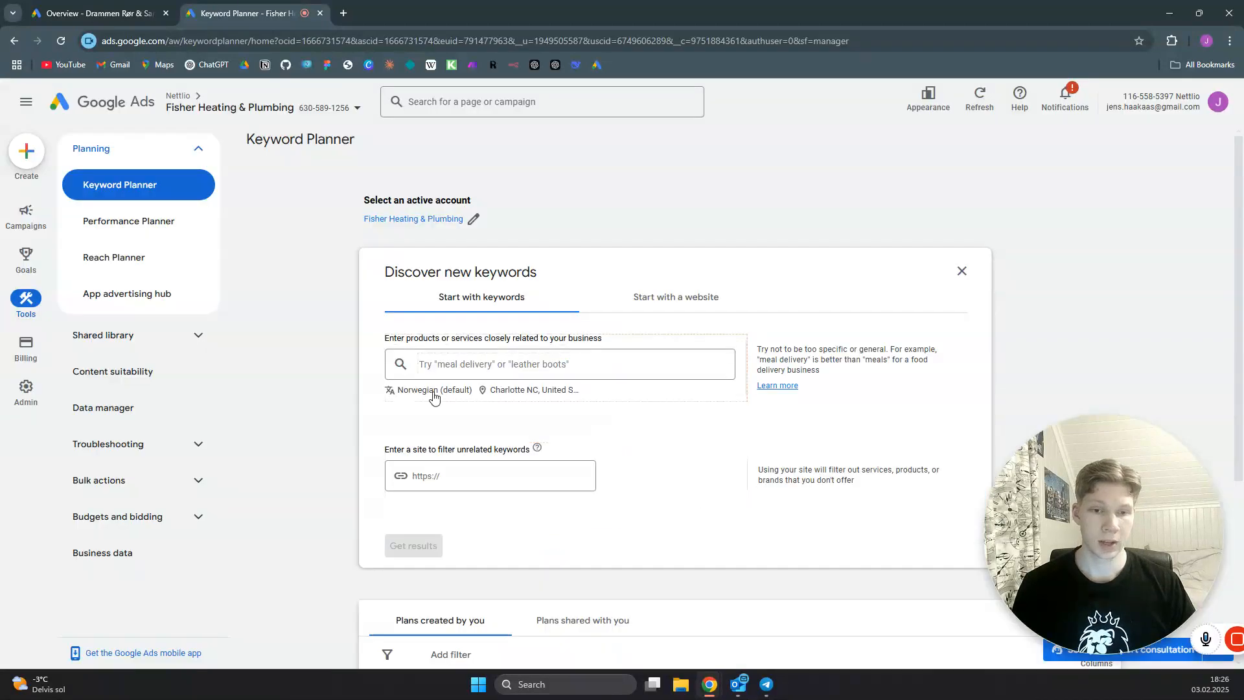
- Set the keyword search language to English
{"action": "left_click", "coordinate": [433, 391]}
{"action": "type", "text": "ebgel"}
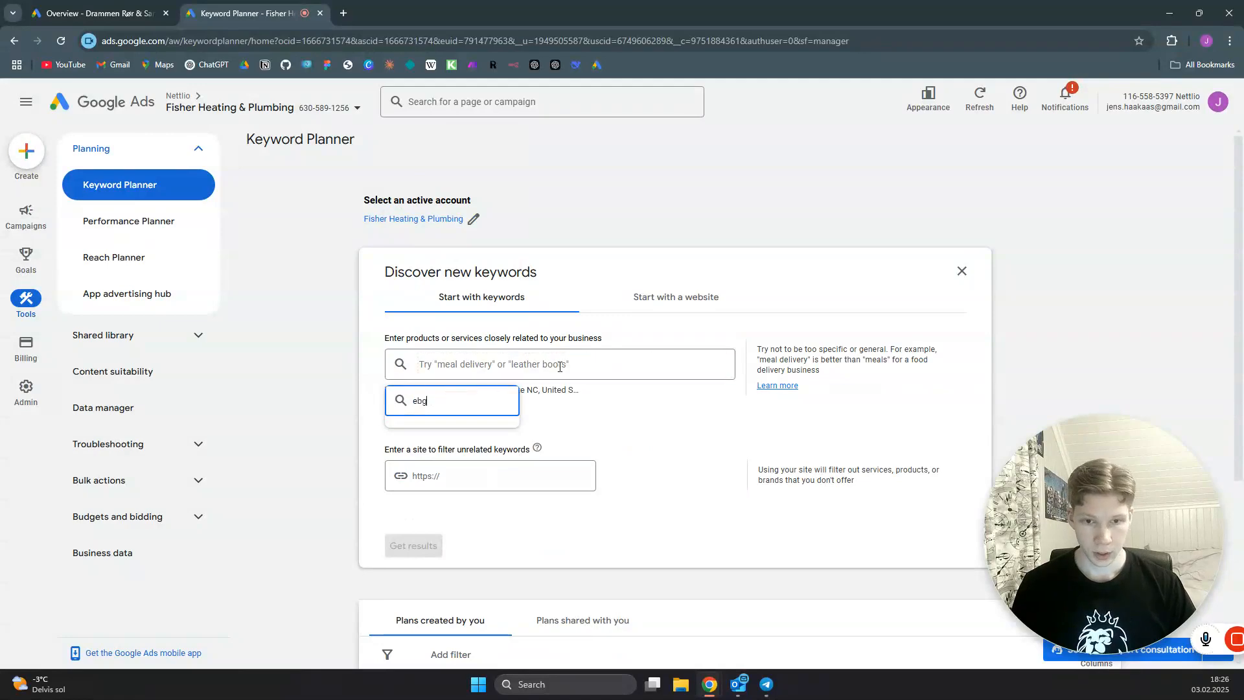
{"action": "key", "text": "BackSpace"}
{"action": "key", "text": "BackSpace"}
{"action": "type", "text": "nglish"}
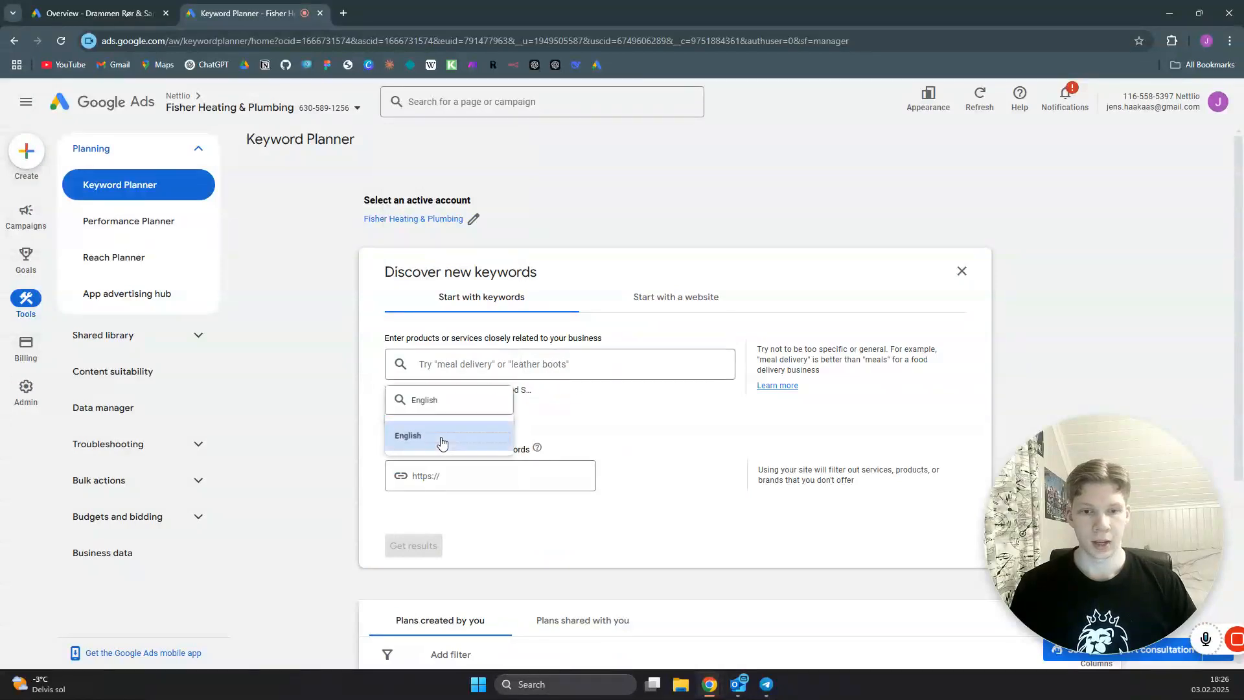
{"action": "left_click", "coordinate": [438, 437]}
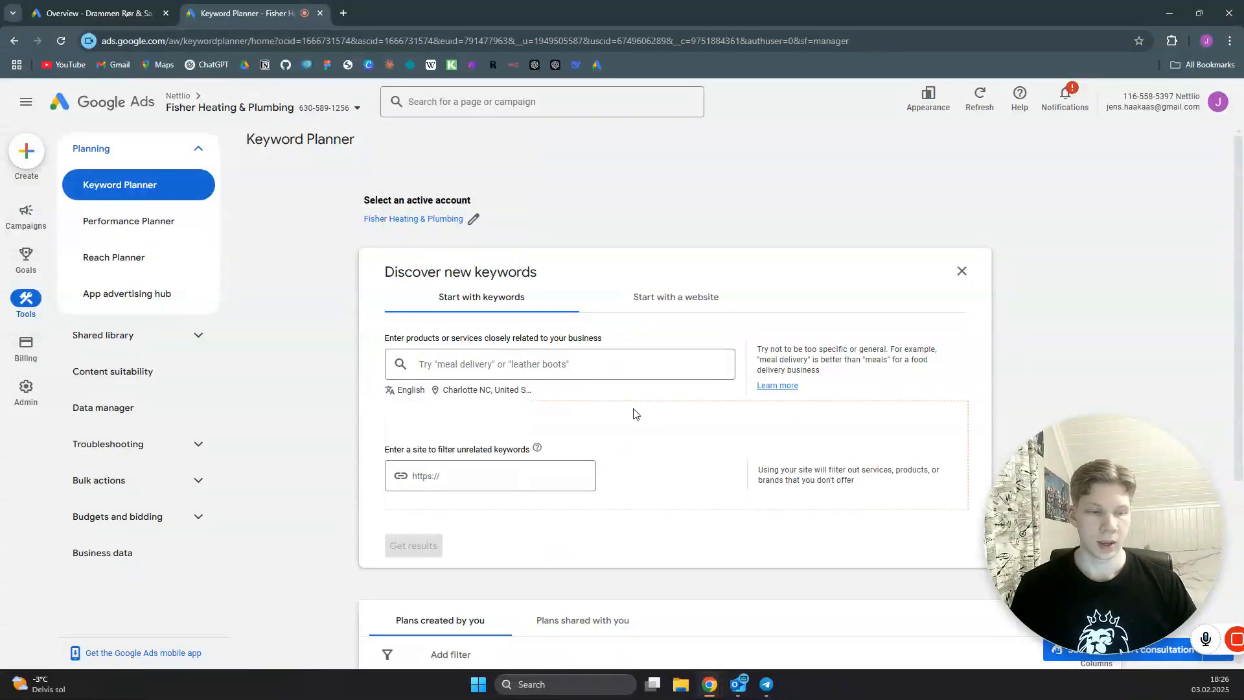
- Get keyword ideas for pest control
{"action": "left_click", "coordinate": [515, 364]}
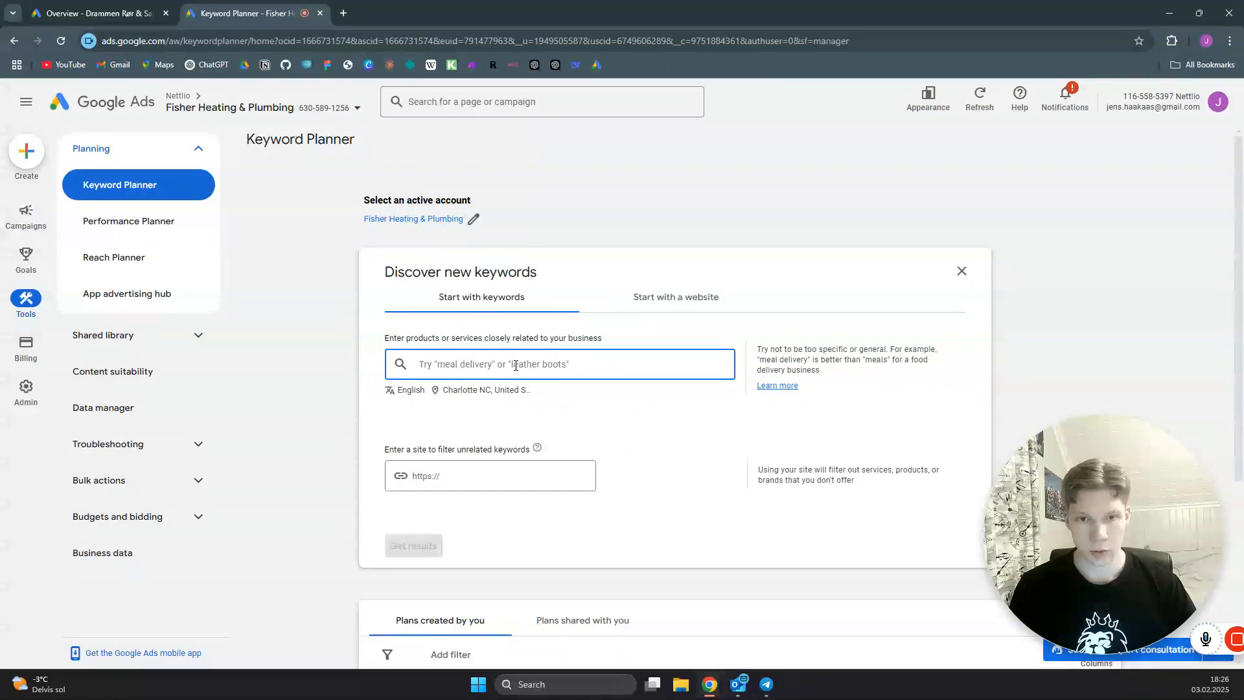
{"action": "type", "text": "pest control"}
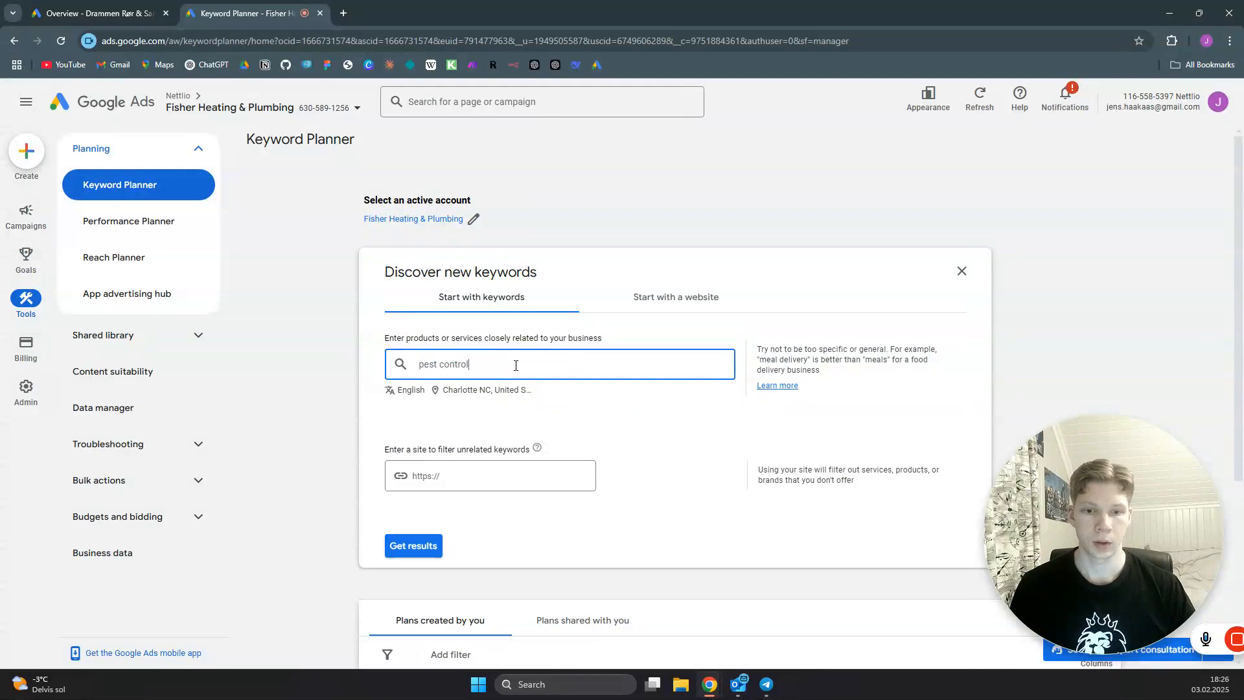
{"action": "left_click", "coordinate": [413, 545]}
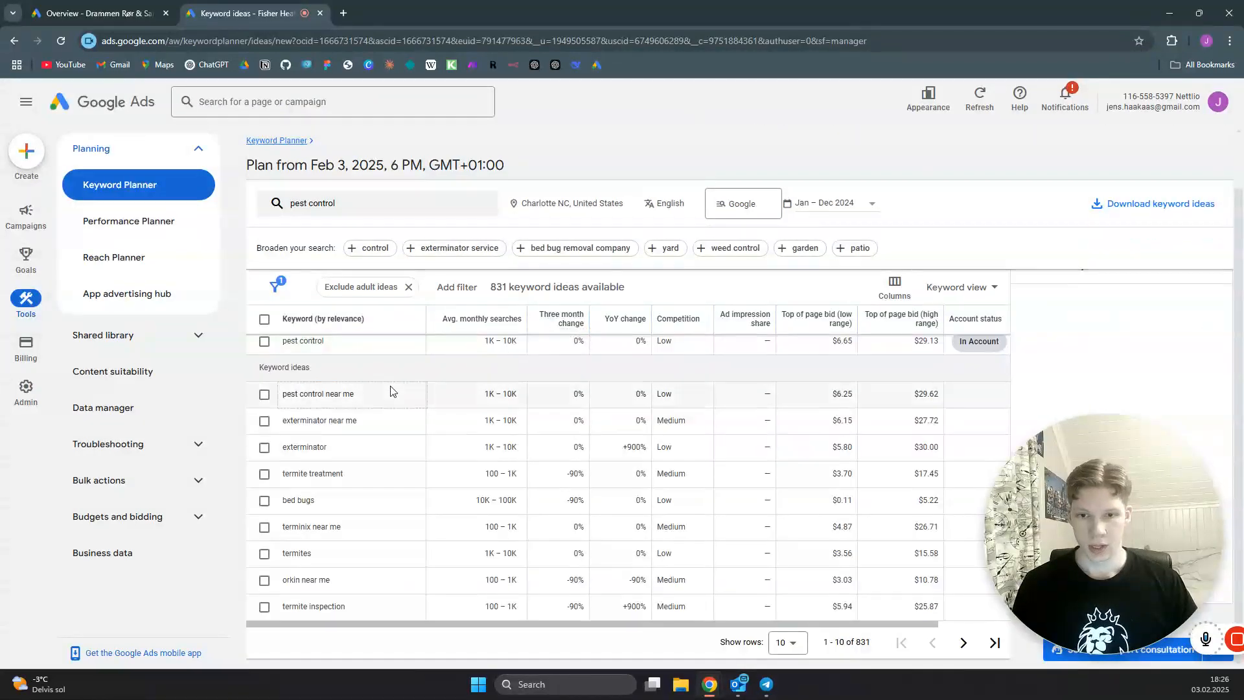
- Select pest control and every keyword idea on the first results page, from pest control near me to termite inspection
{"action": "left_click", "coordinate": [264, 405]}
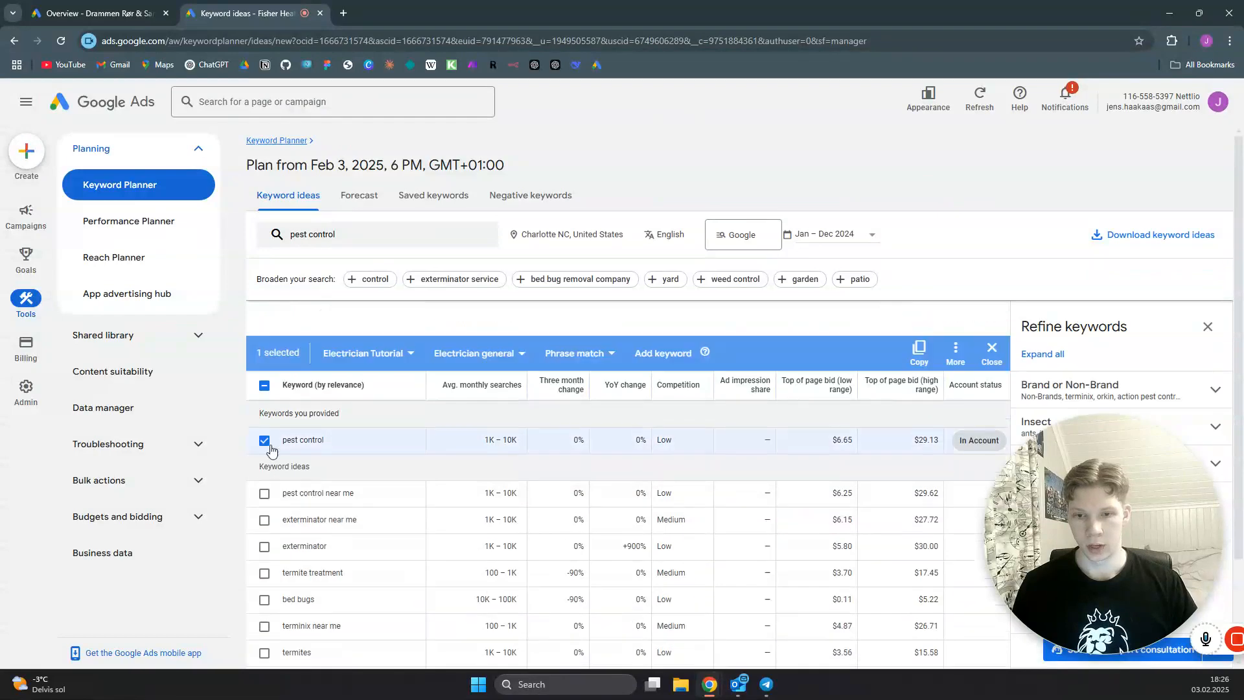
{"action": "left_click", "coordinate": [264, 458]}
{"action": "left_click", "coordinate": [264, 485]}
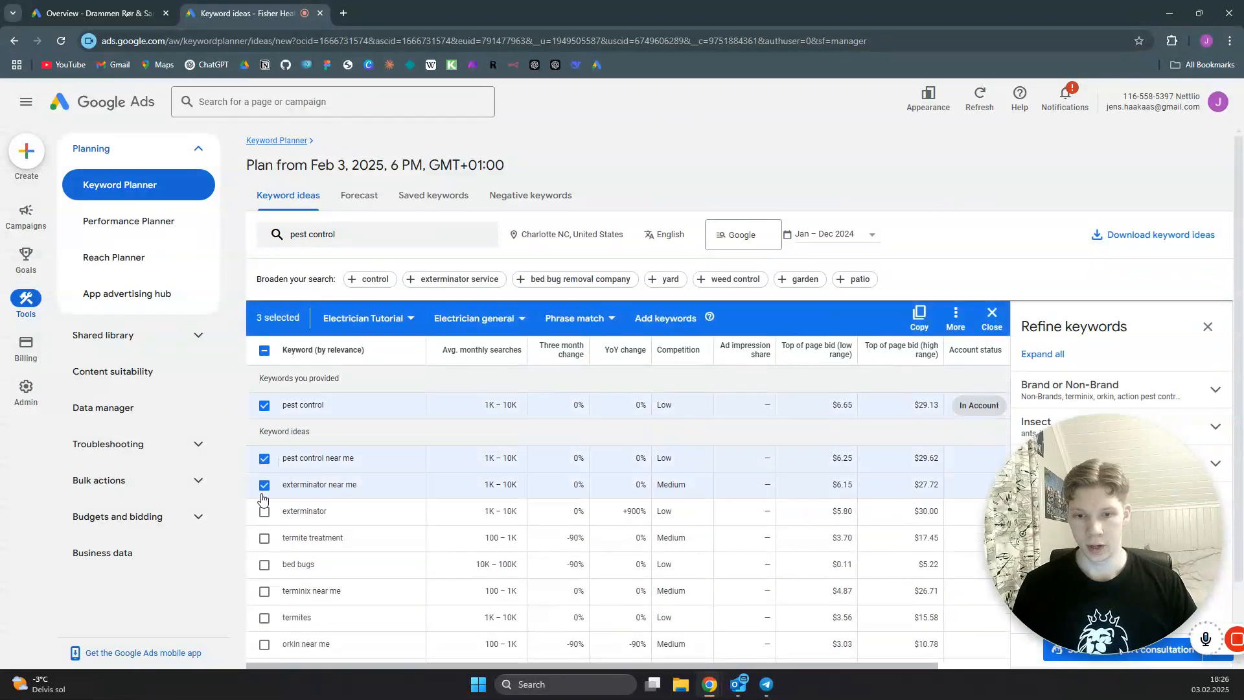
{"action": "left_click", "coordinate": [264, 511]}
{"action": "scroll", "coordinate": [350, 502], "scroll_direction": "down", "scroll_amount": 1}
{"action": "left_click", "coordinate": [264, 445]}
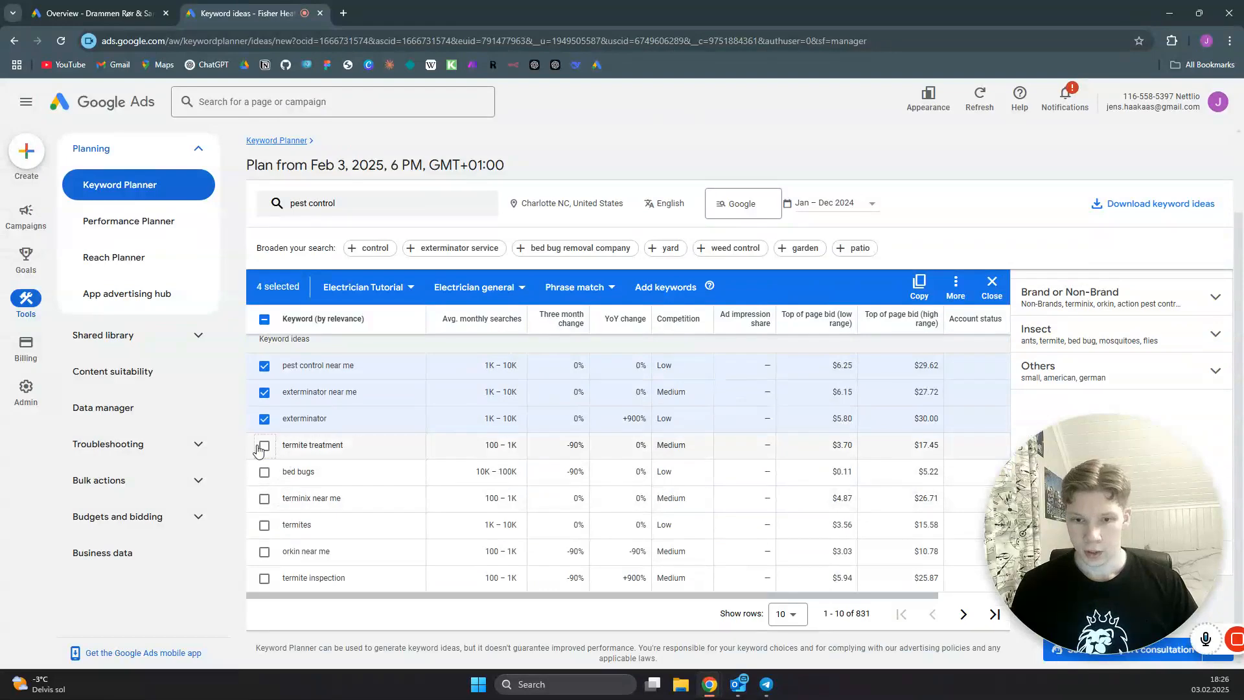
{"action": "left_click", "coordinate": [264, 472]}
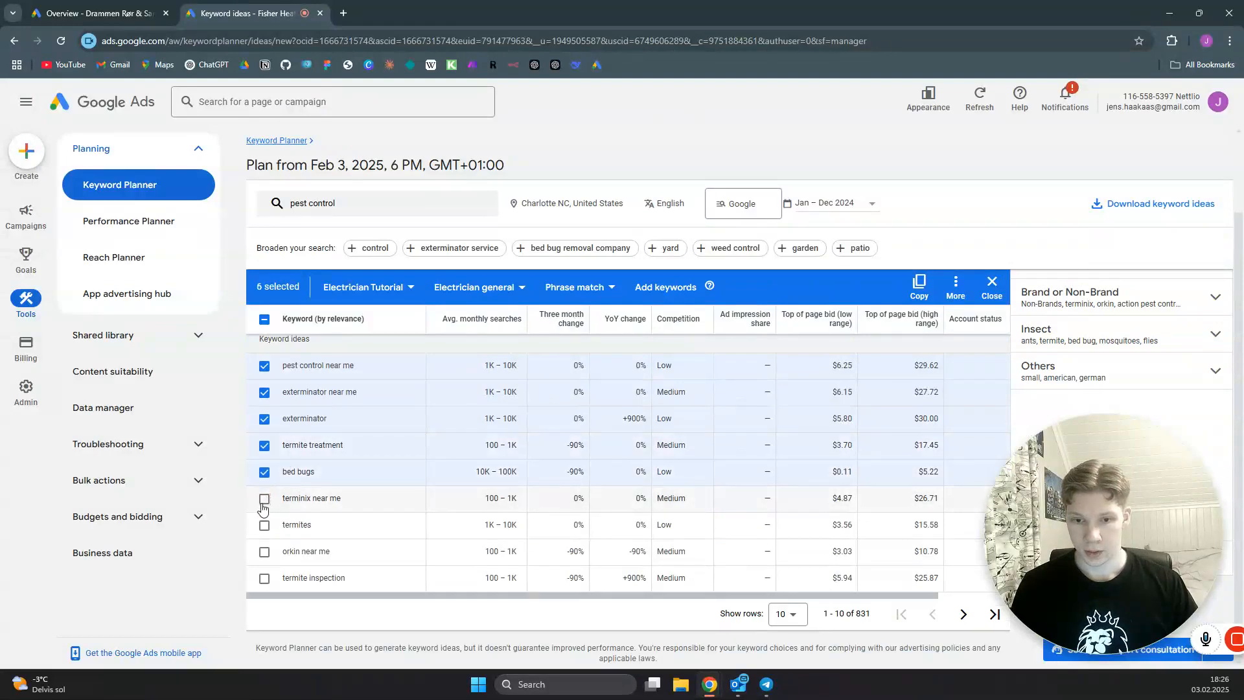
{"action": "left_click", "coordinate": [265, 498]}
{"action": "left_click", "coordinate": [265, 524]}
{"action": "left_click", "coordinate": [264, 552]}
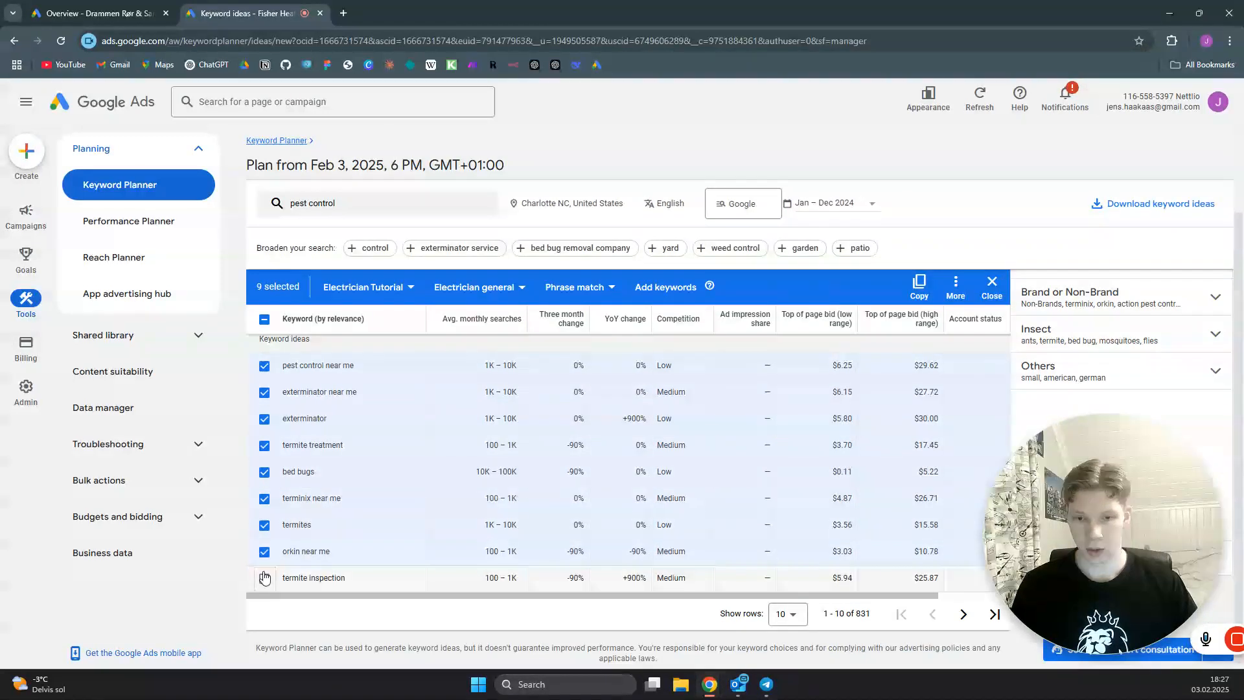
{"action": "left_click", "coordinate": [265, 577]}
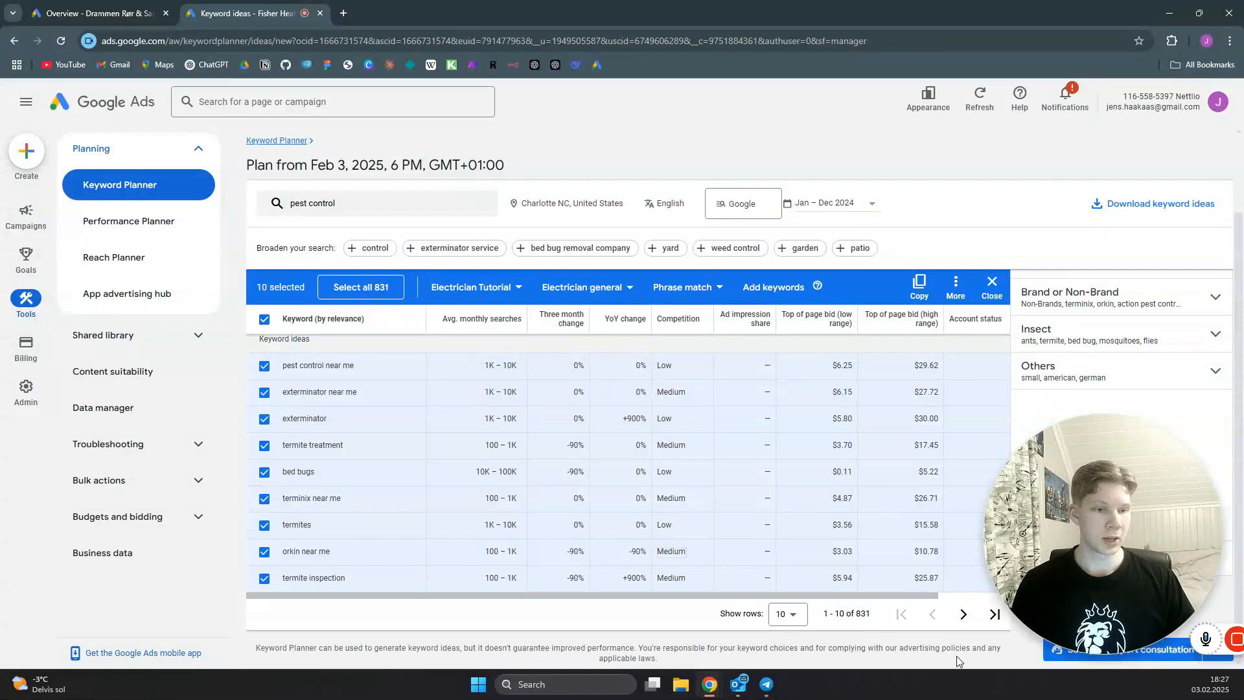
- Set the Pest Control Tutorial campaign and its Pest Control ad group as the destination for the selected keyword ideas
{"action": "left_click", "coordinate": [496, 440]}
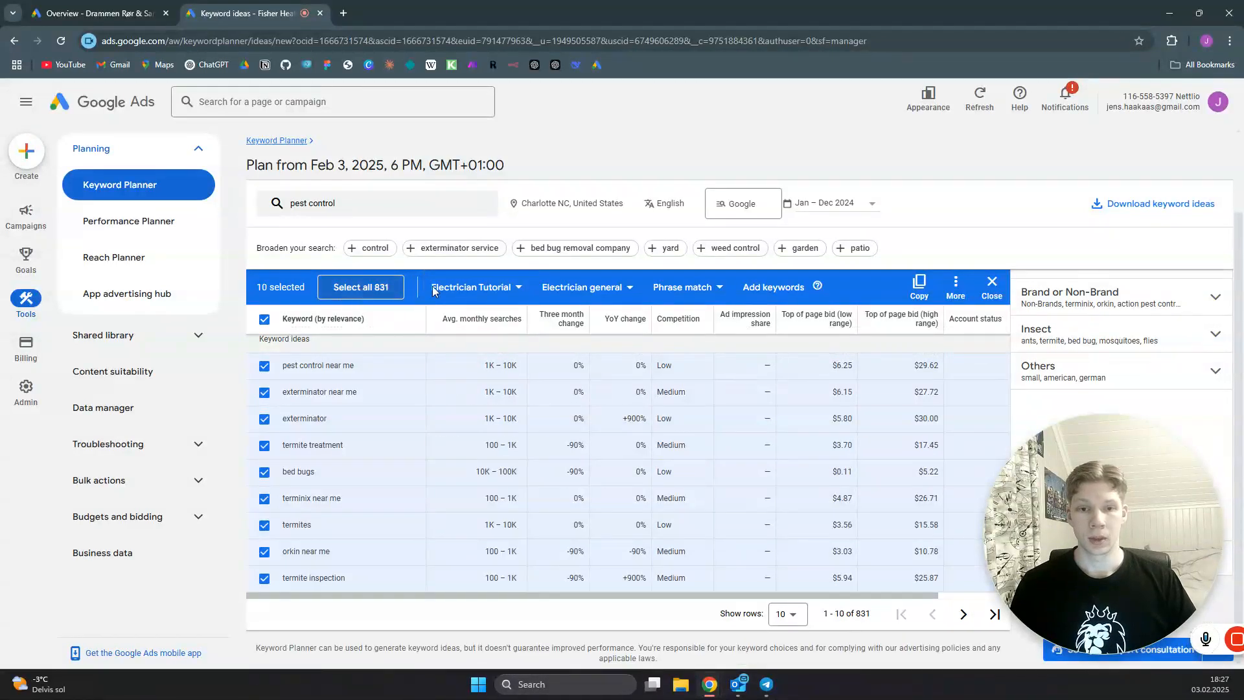
{"action": "left_click", "coordinate": [487, 287]}
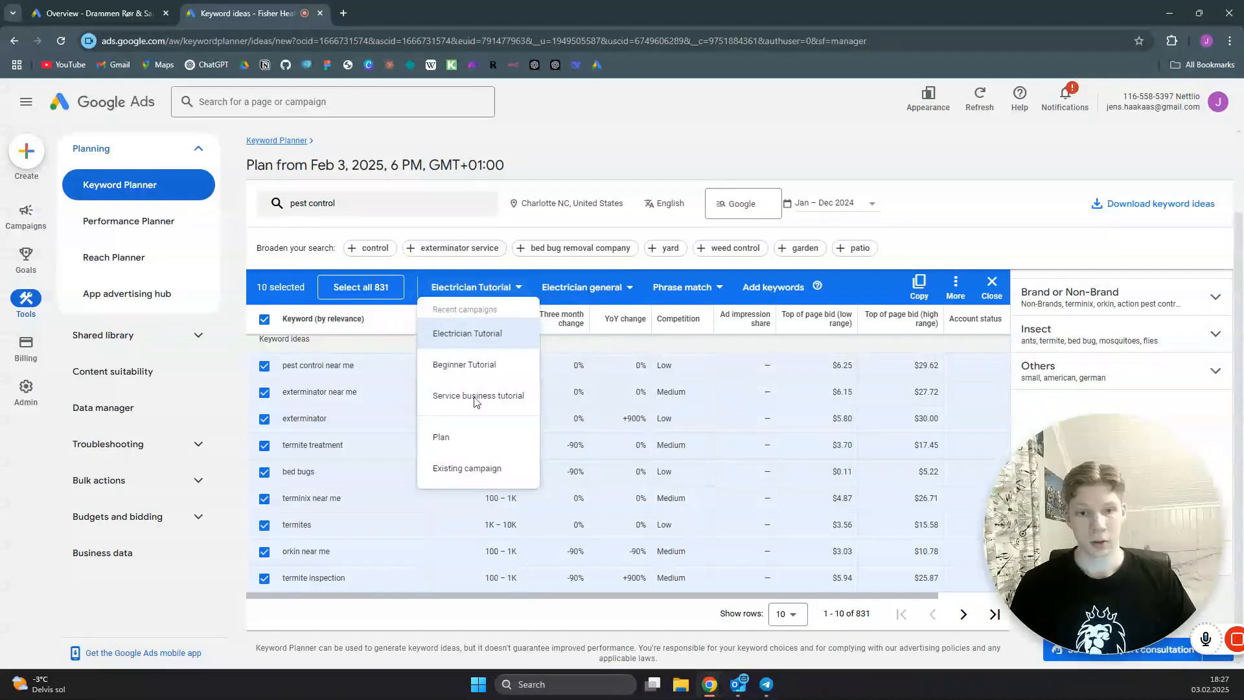
{"action": "left_click", "coordinate": [468, 468]}
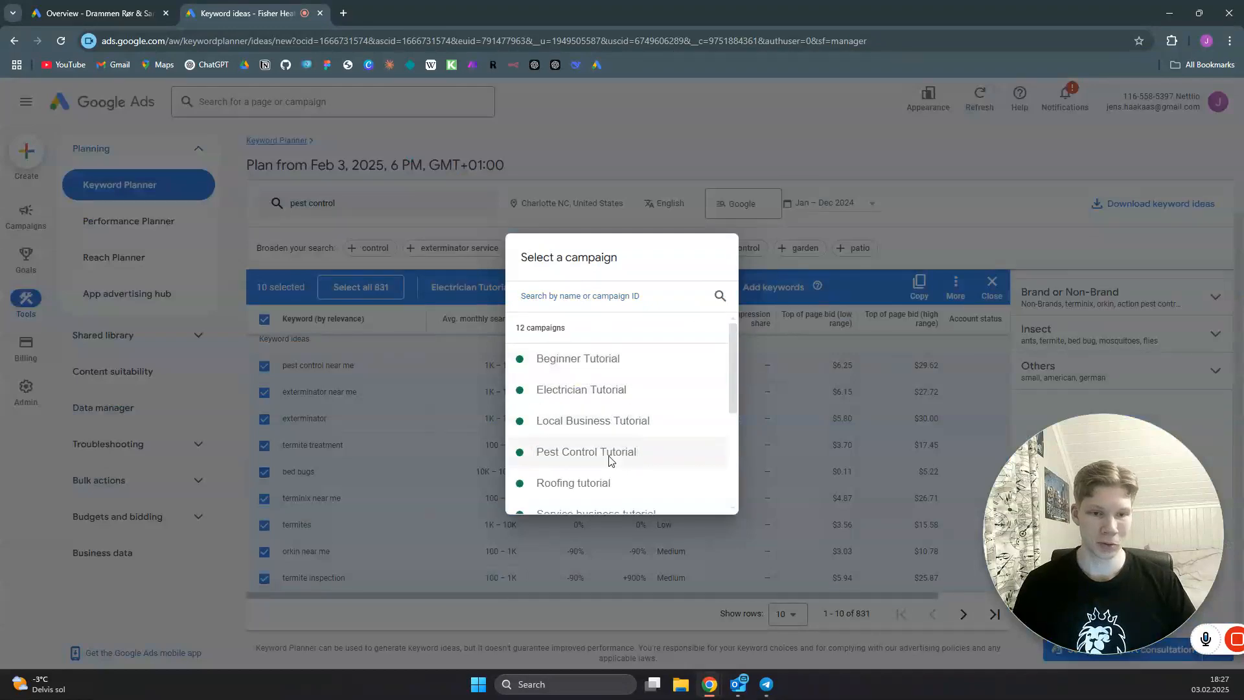
{"action": "left_click", "coordinate": [609, 453]}
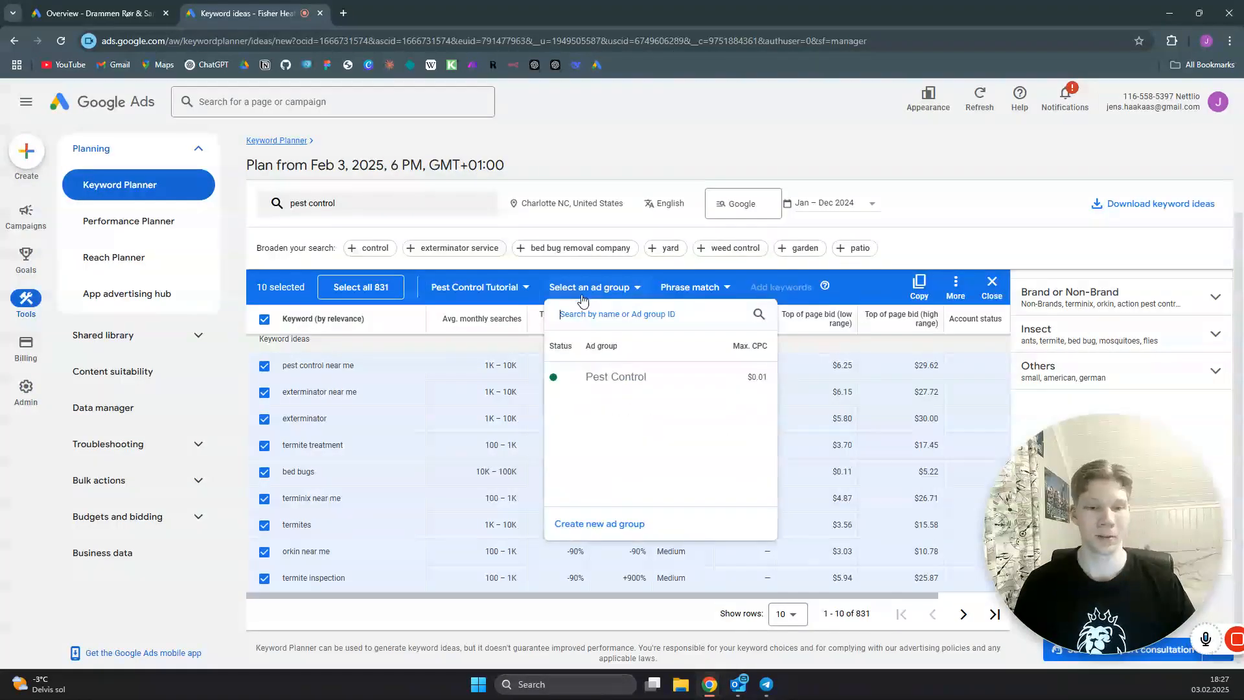
{"action": "left_click", "coordinate": [617, 377]}
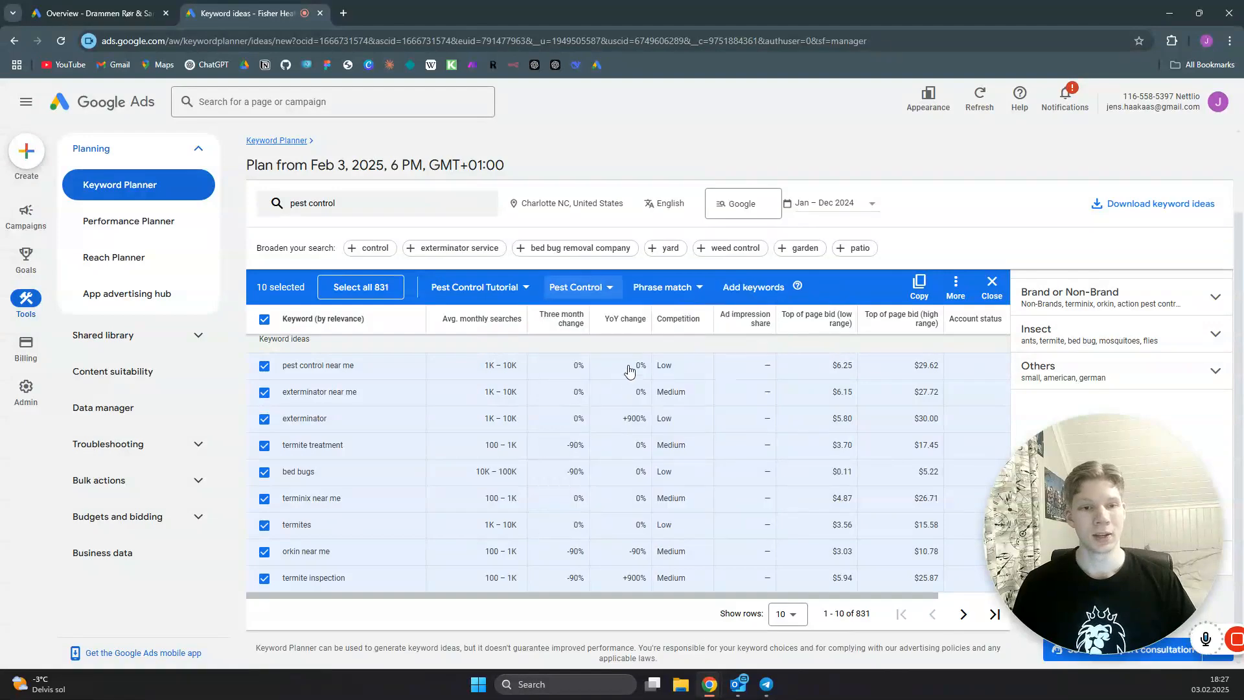
- Add the selected keyword ideas to the ad group as phrase match and confirm the addition
{"action": "left_click", "coordinate": [671, 290]}
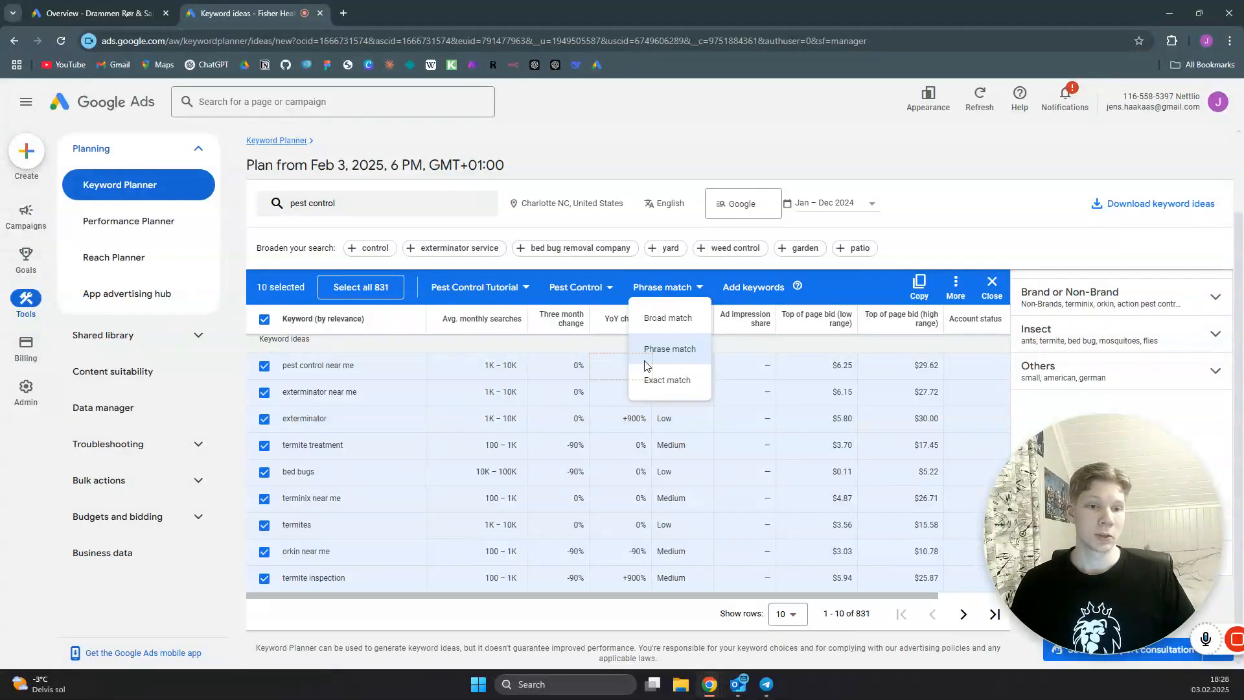
{"action": "left_click", "coordinate": [667, 351]}
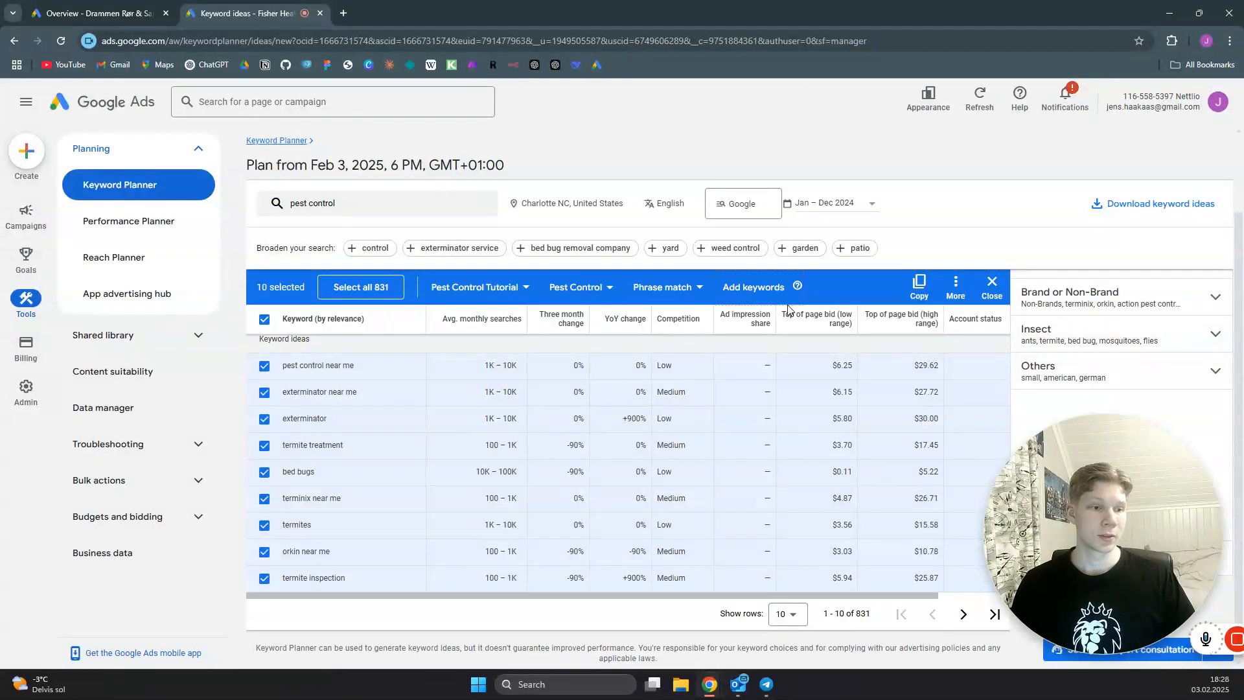
{"action": "left_click", "coordinate": [746, 289]}
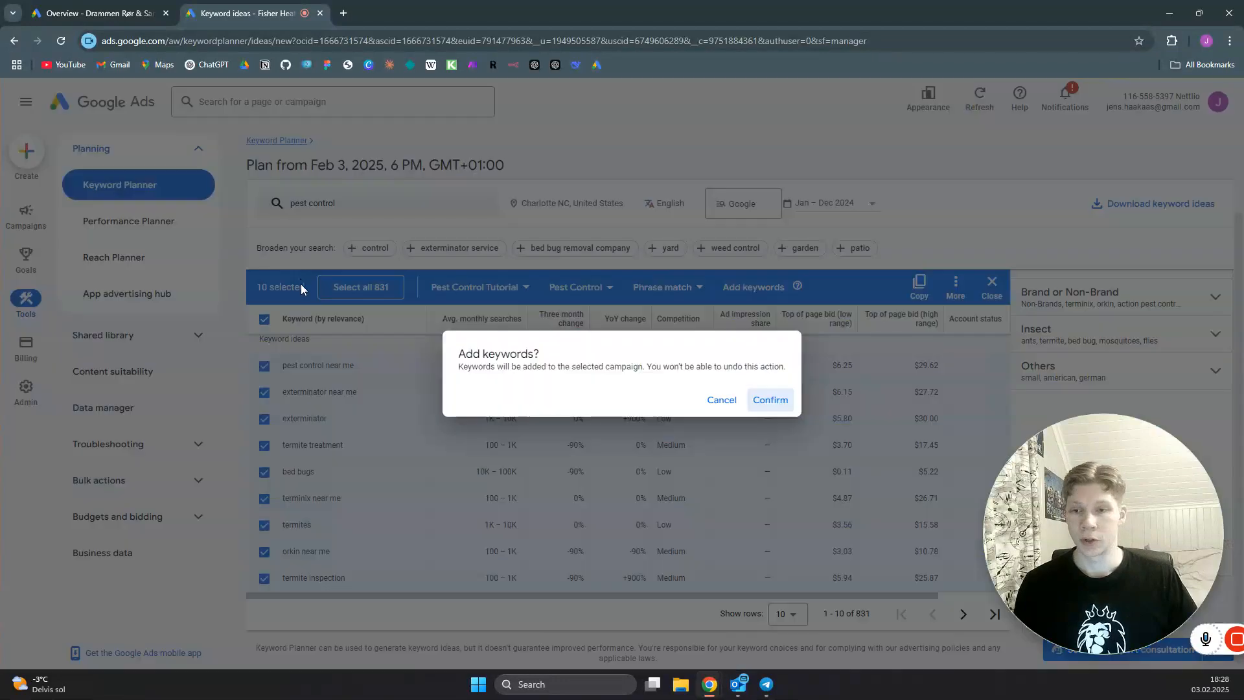
{"action": "left_click", "coordinate": [782, 397]}
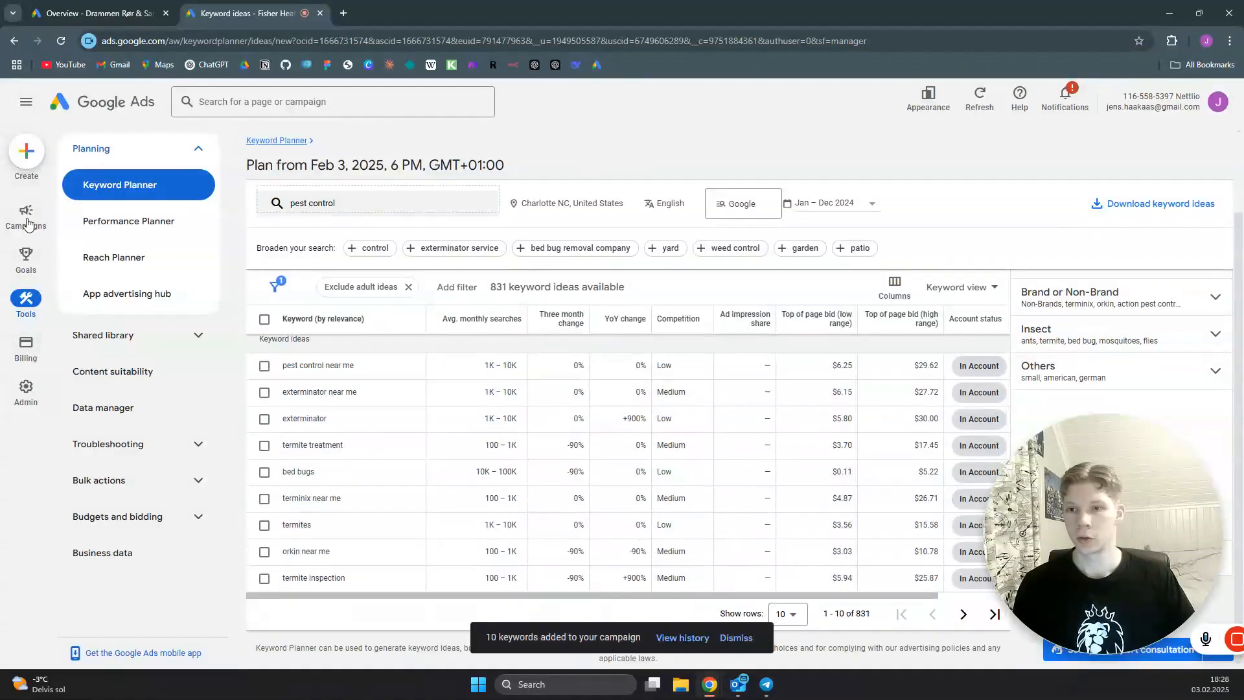
- Open the search keywords of the Pest Control ad group from the campaign's ad groups list
{"action": "mouse_move", "coordinate": [26, 215]}
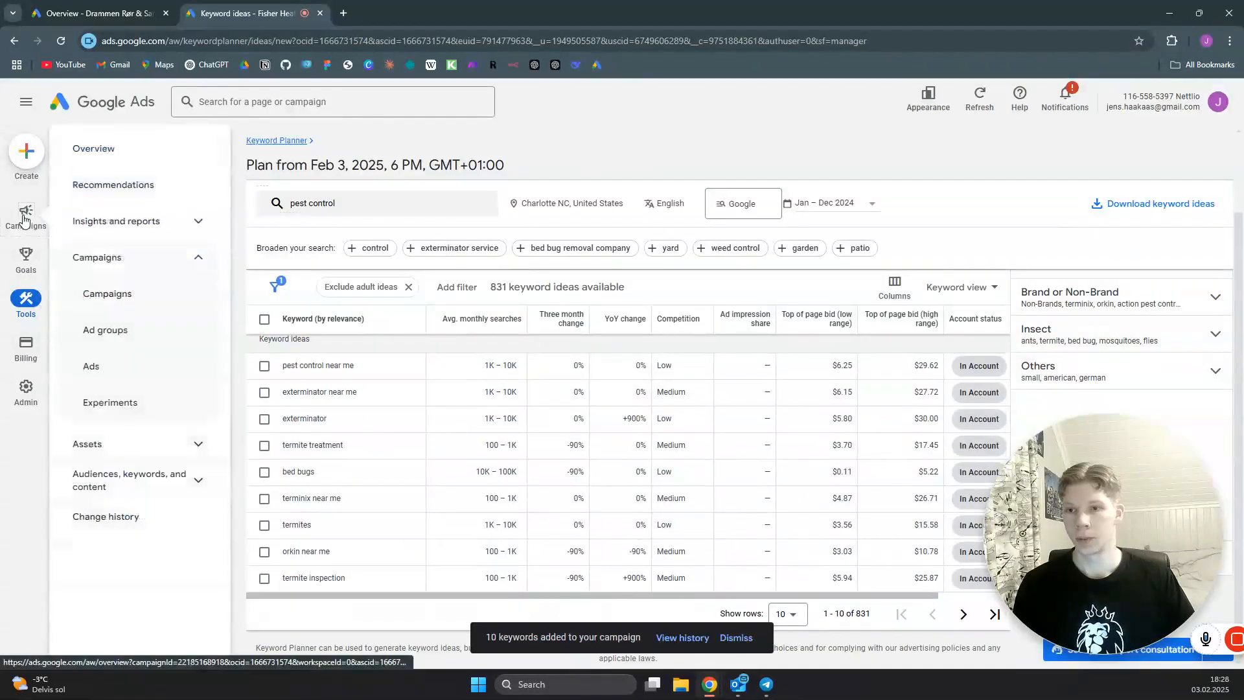
{"action": "left_click", "coordinate": [127, 335]}
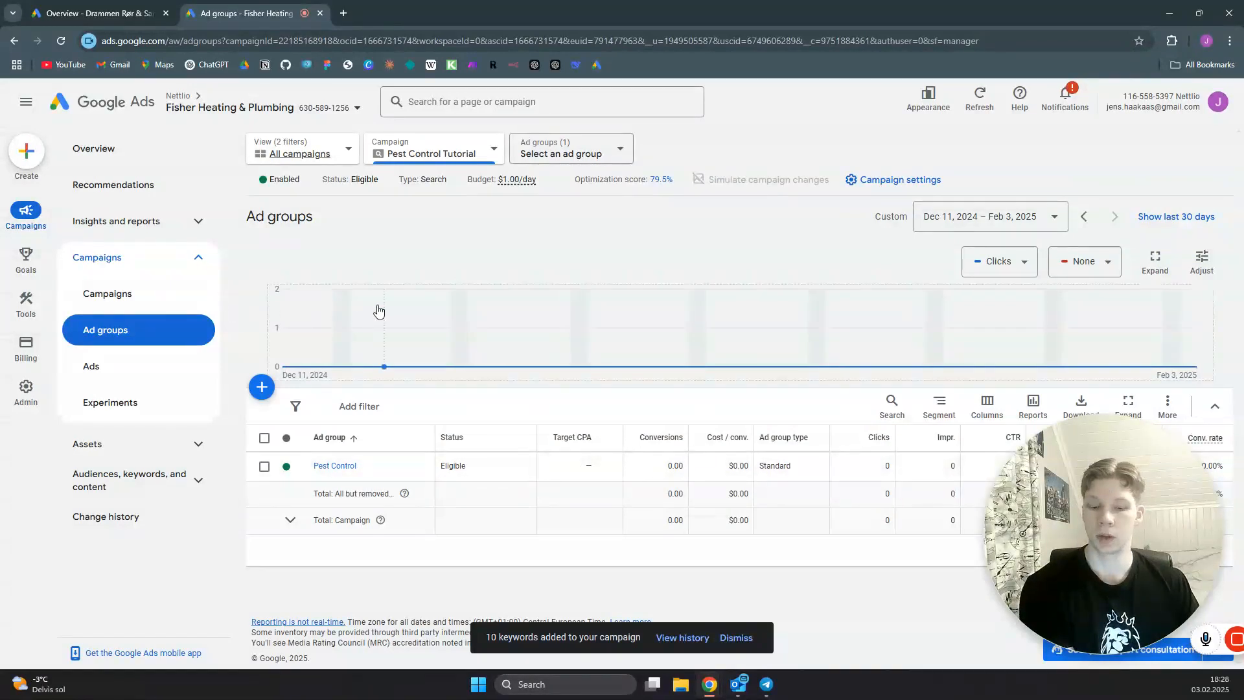
{"action": "mouse_move", "coordinate": [379, 311]}
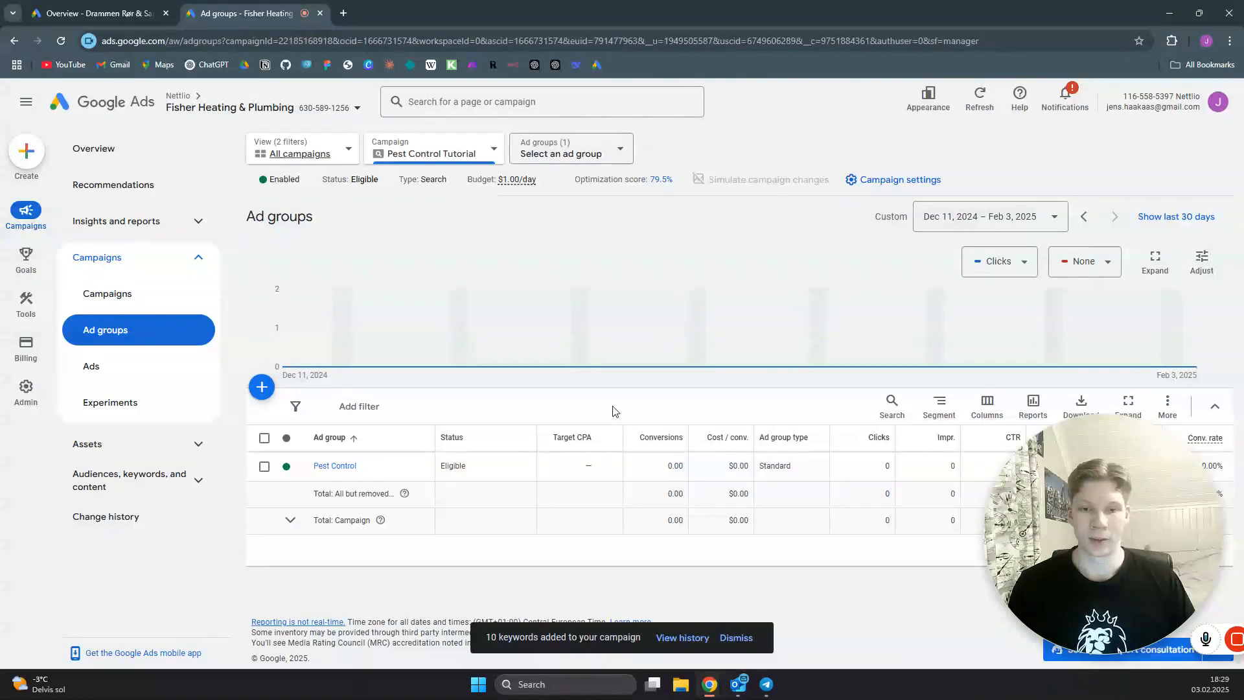
{"action": "left_click", "coordinate": [328, 467]}
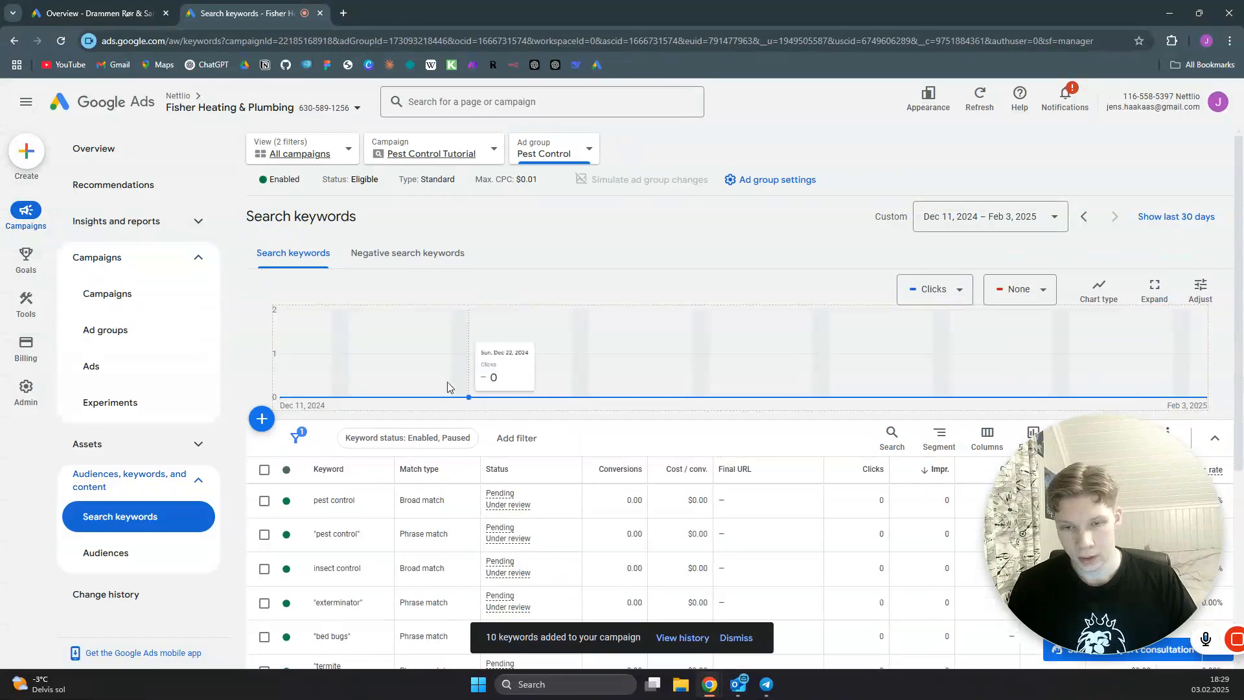
{"action": "scroll", "coordinate": [401, 522], "scroll_direction": "down", "scroll_amount": 2}
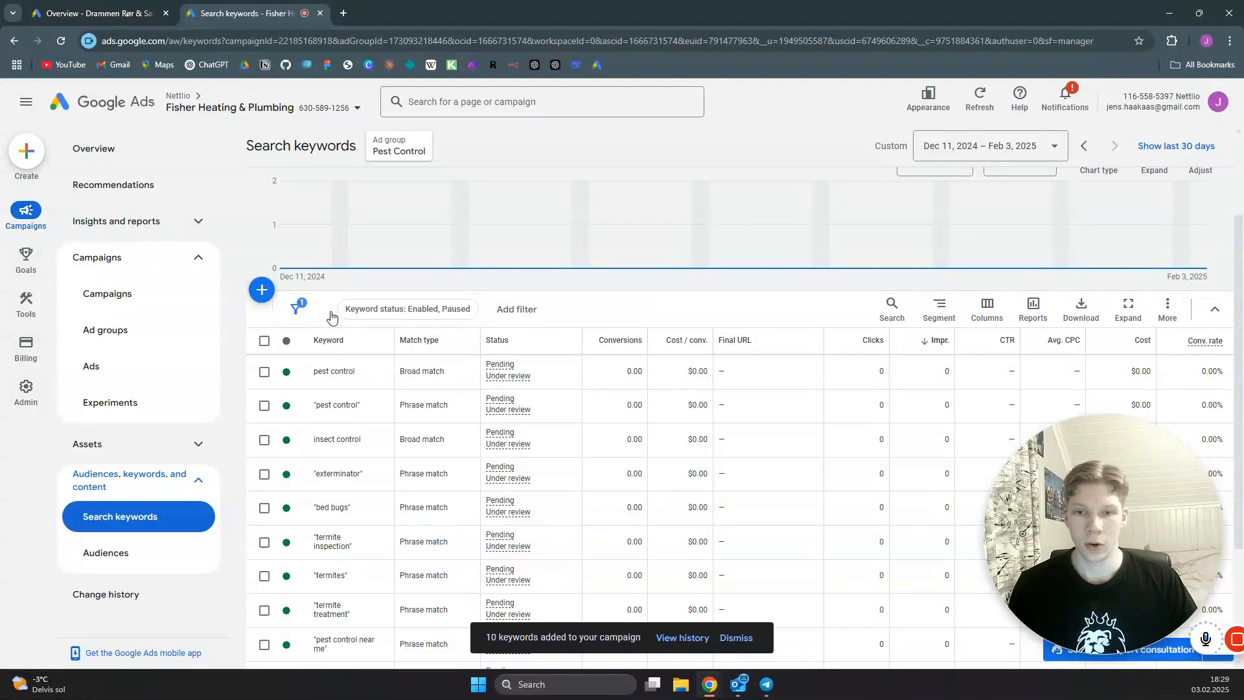
- Change the match type of all 14 keywords in the ad group to phrase match, without keeping the originals as duplicates
{"action": "left_click", "coordinate": [264, 341]}
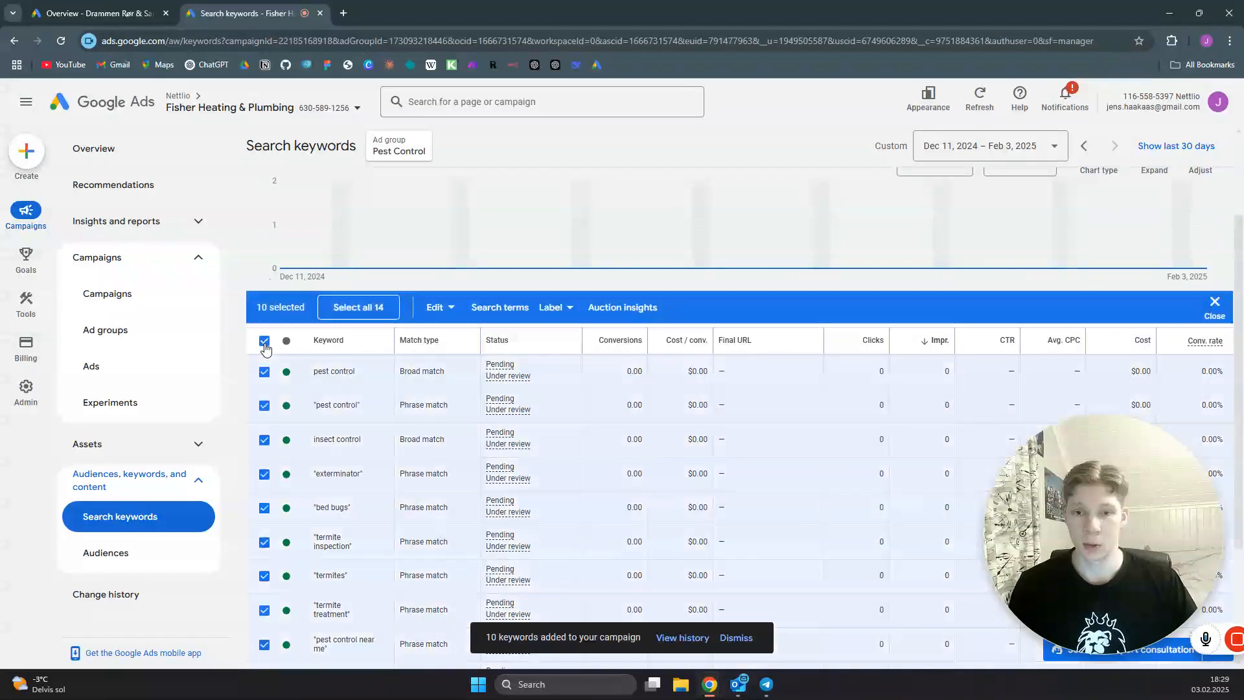
{"action": "left_click", "coordinate": [362, 308]}
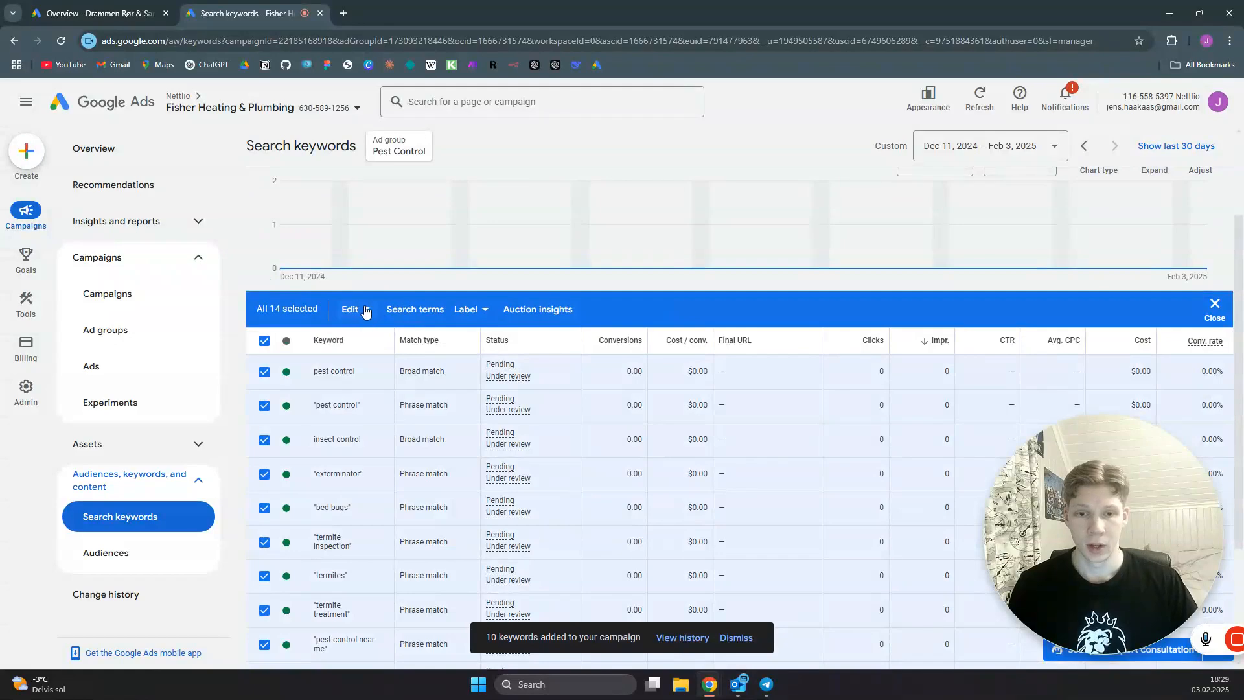
{"action": "left_click", "coordinate": [365, 311]}
{"action": "mouse_move", "coordinate": [275, 392]}
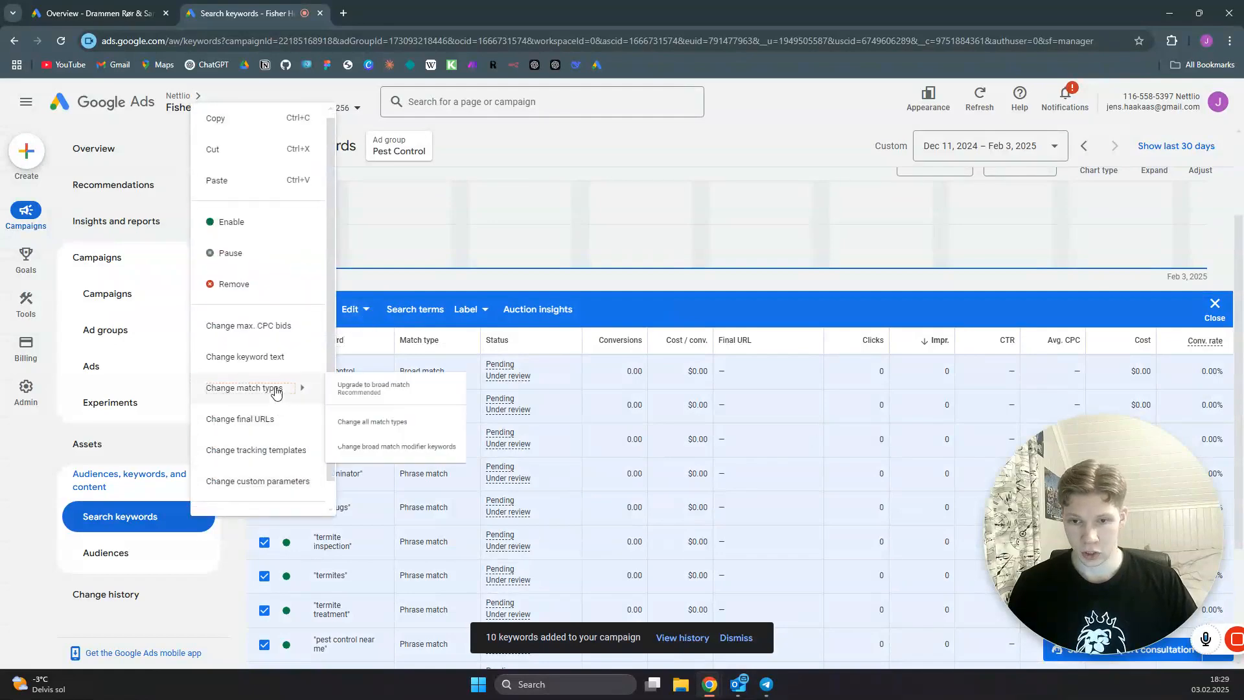
{"action": "scroll", "coordinate": [382, 434], "scroll_direction": "down", "scroll_amount": 3}
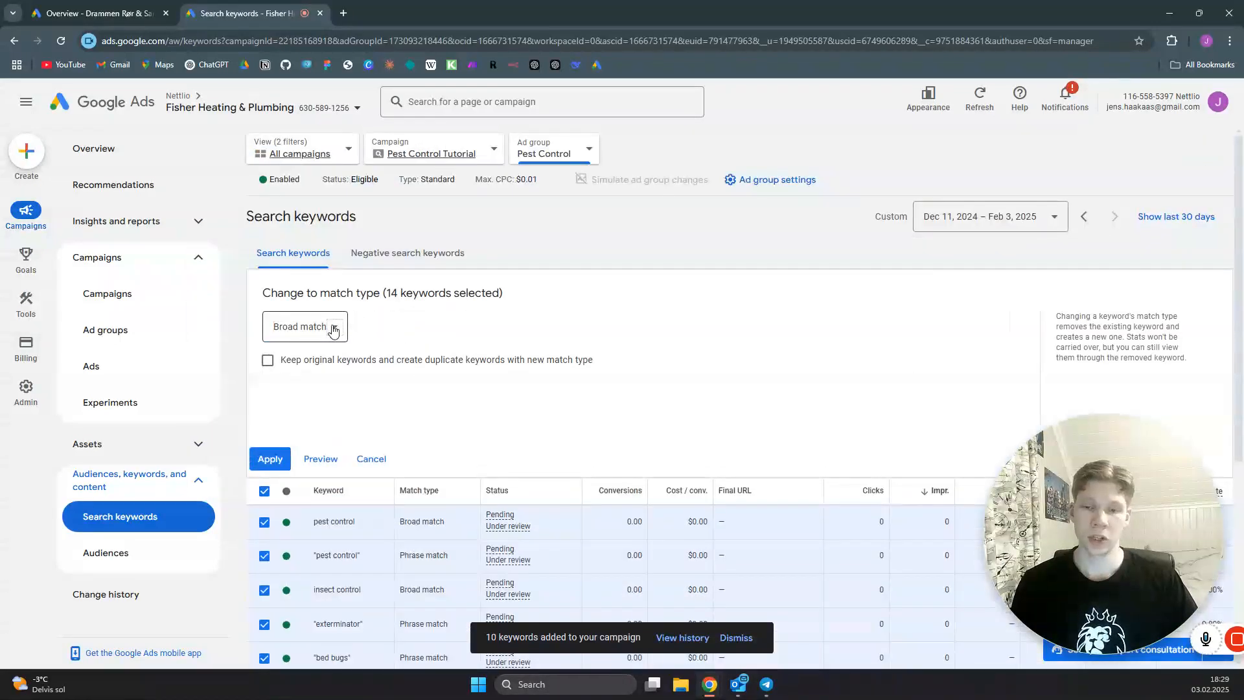
{"action": "left_click", "coordinate": [336, 329]}
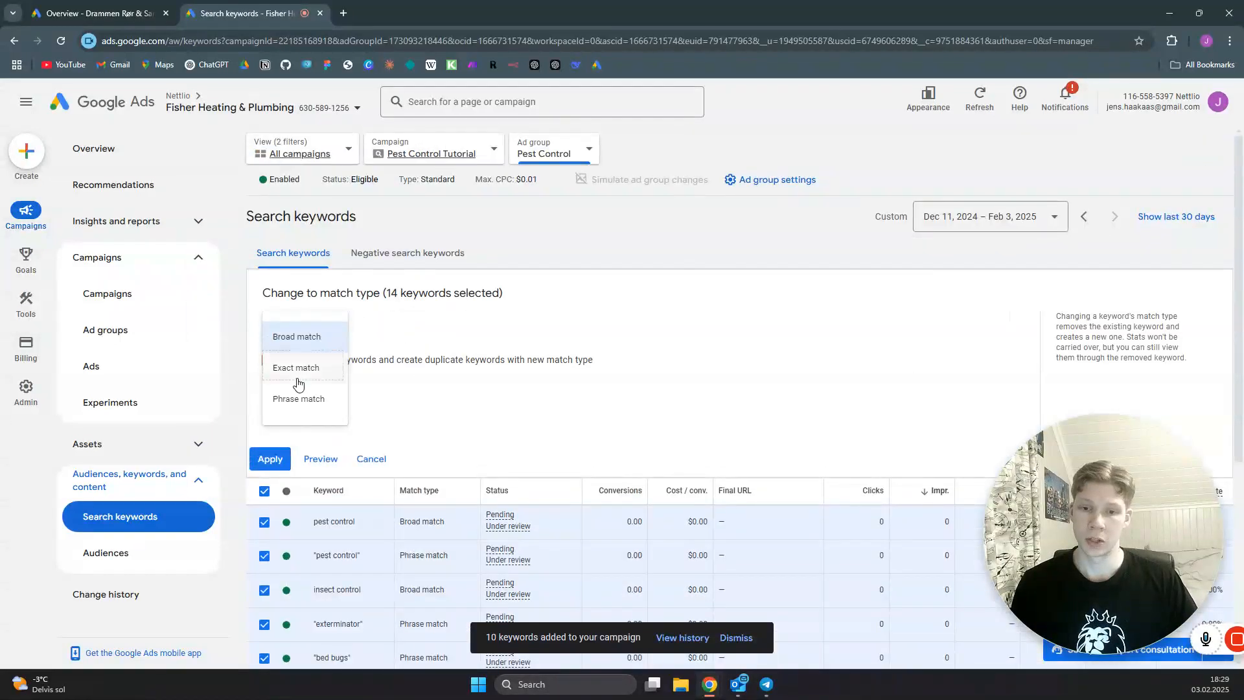
{"action": "left_click", "coordinate": [302, 398]}
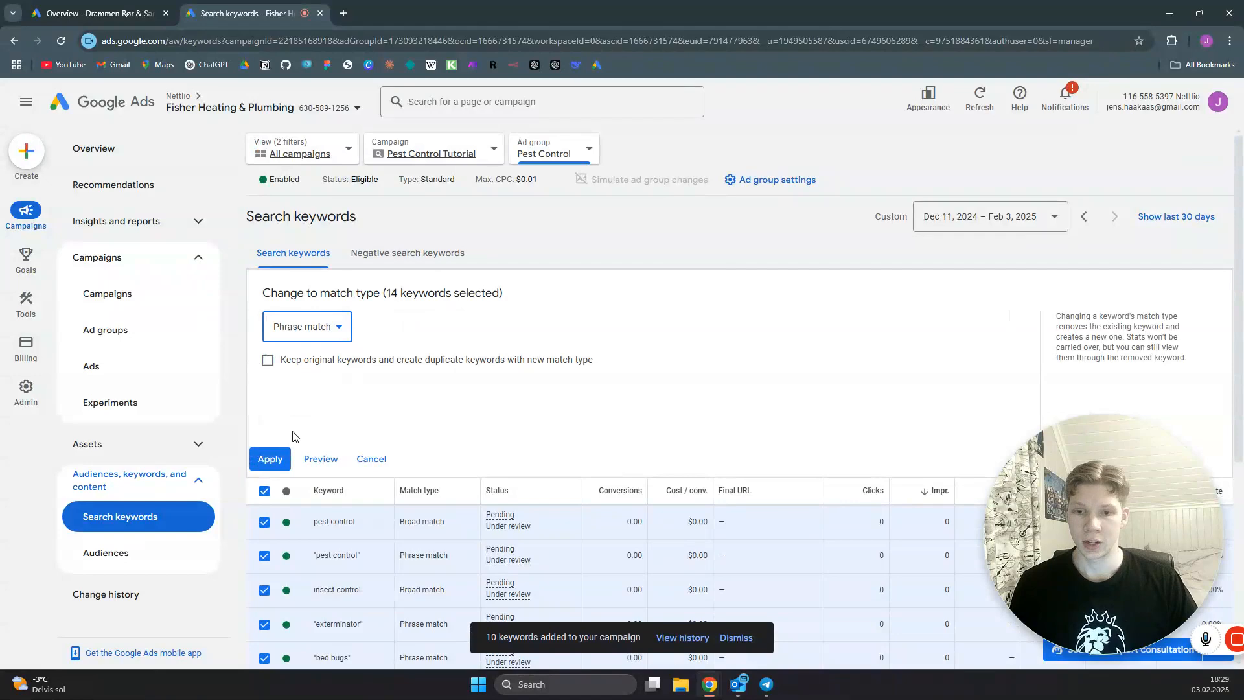
{"action": "left_click", "coordinate": [275, 461]}
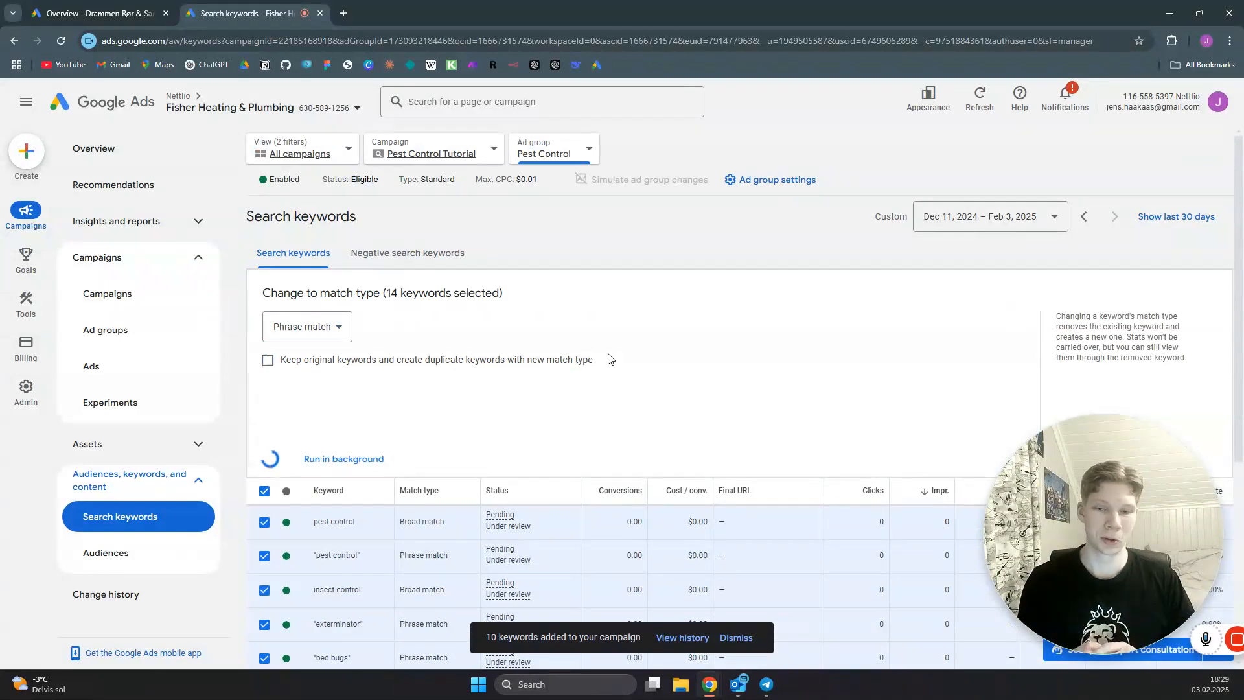